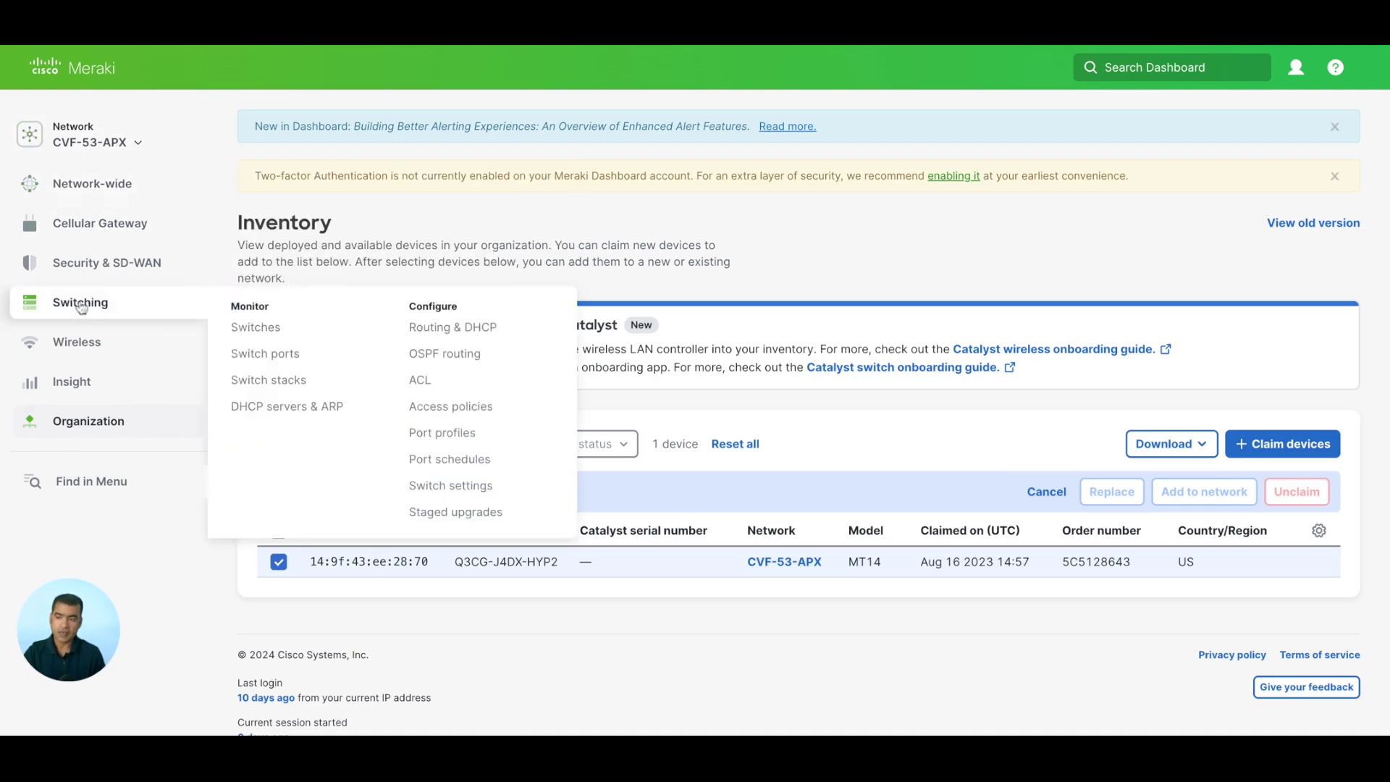
Open the offline MT14 sensor from the CVF-53-APX Sensors list.
{"action": "mouse_move", "coordinate": [106, 202]}
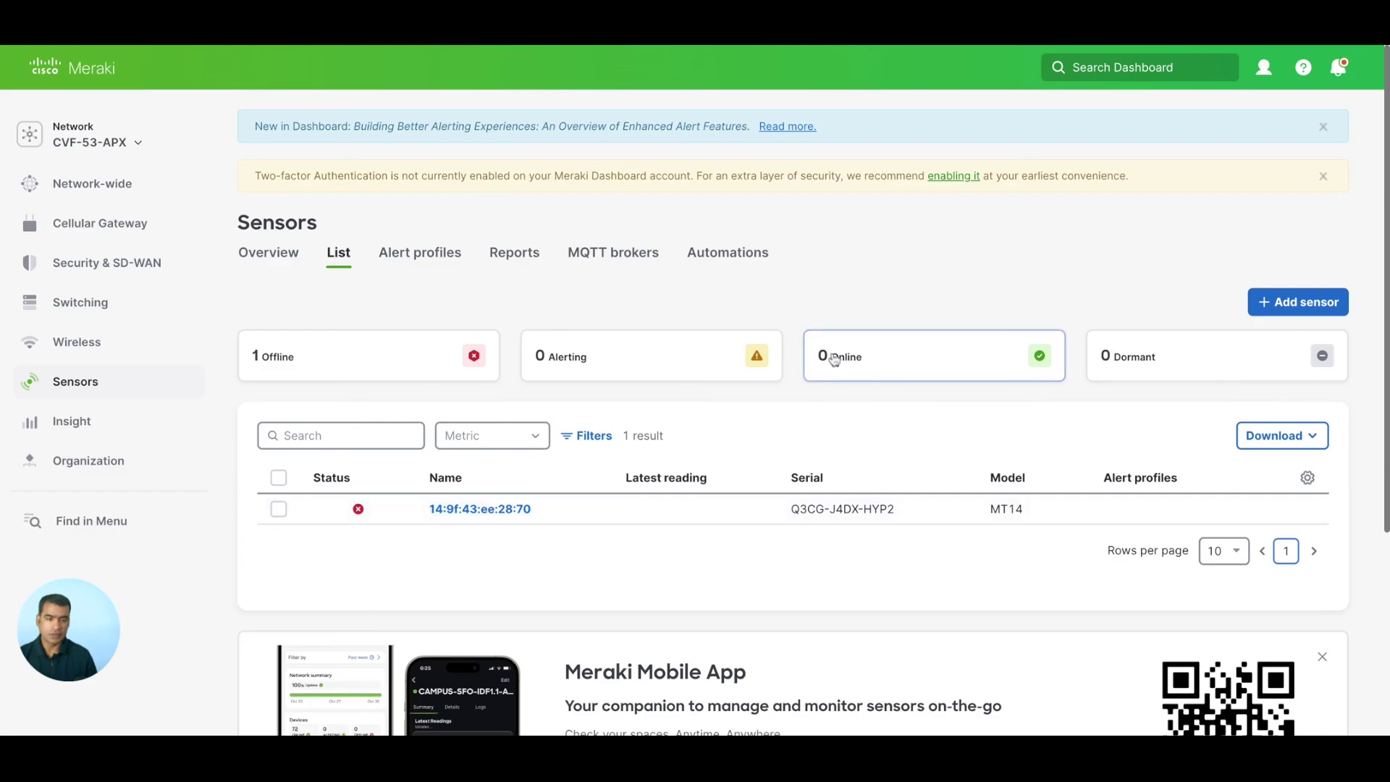
{"action": "left_click", "coordinate": [516, 509]}
View the IoT Radio Settings for CVF-53-APX, with Bluetooth scanning and advertising off.
{"action": "mouse_move", "coordinate": [145, 354]}
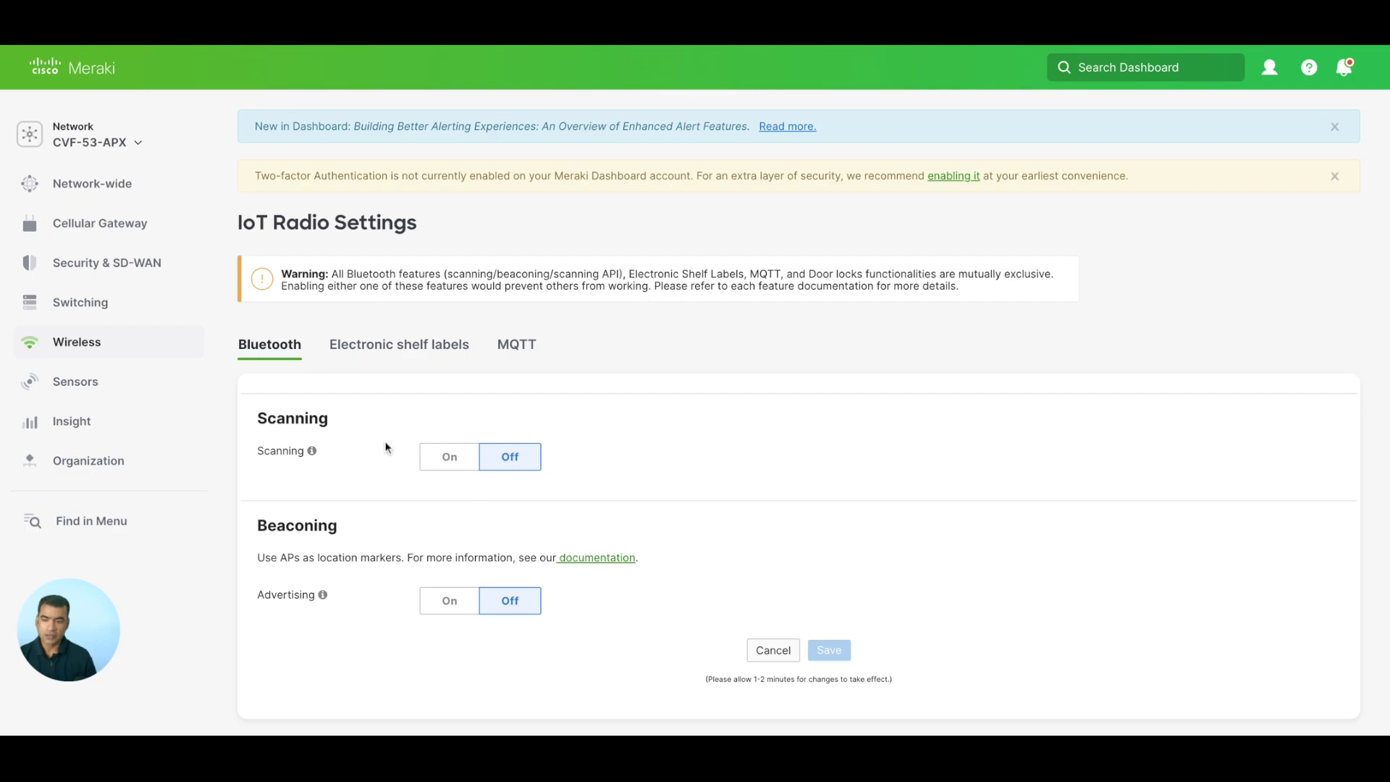
Check which Bluetooth clients the network's access points currently see.
{"action": "mouse_move", "coordinate": [313, 453]}
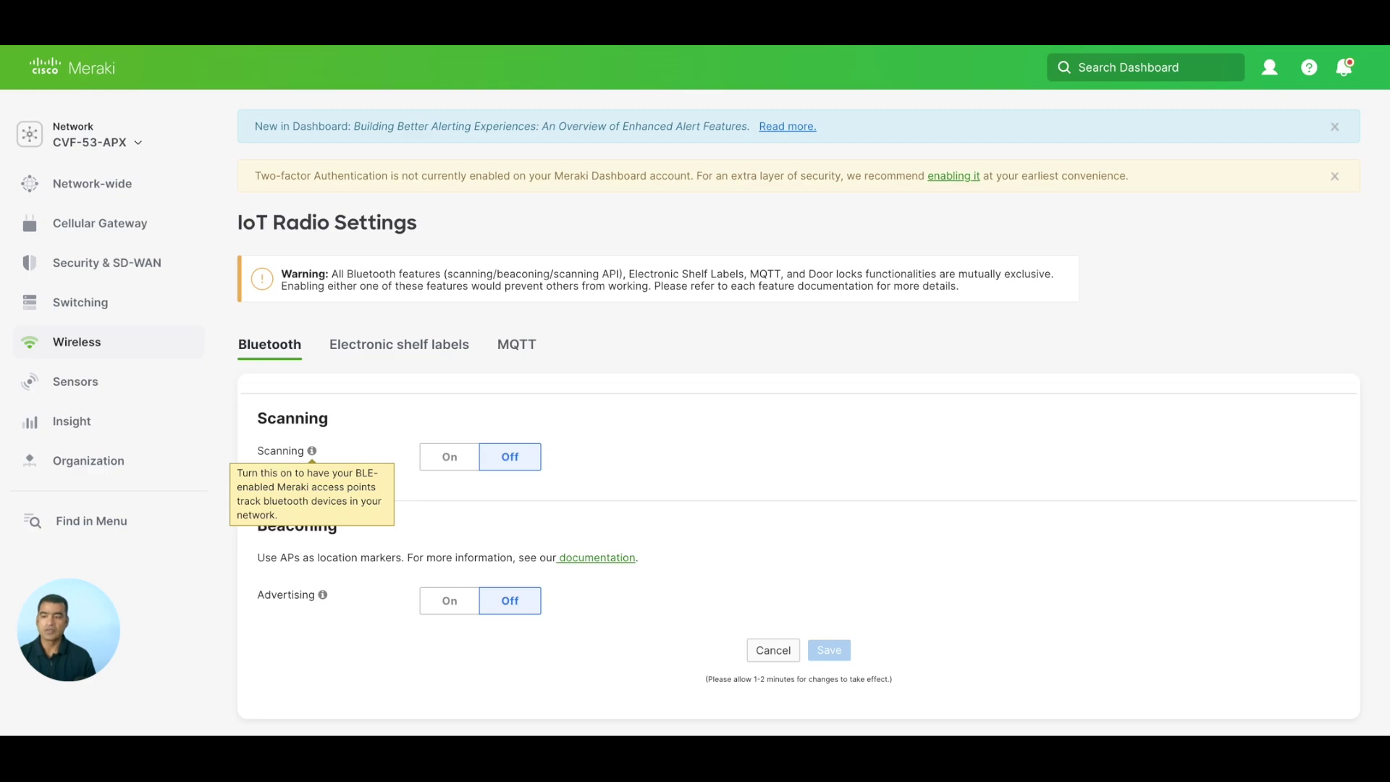
{"action": "mouse_move", "coordinate": [74, 346]}
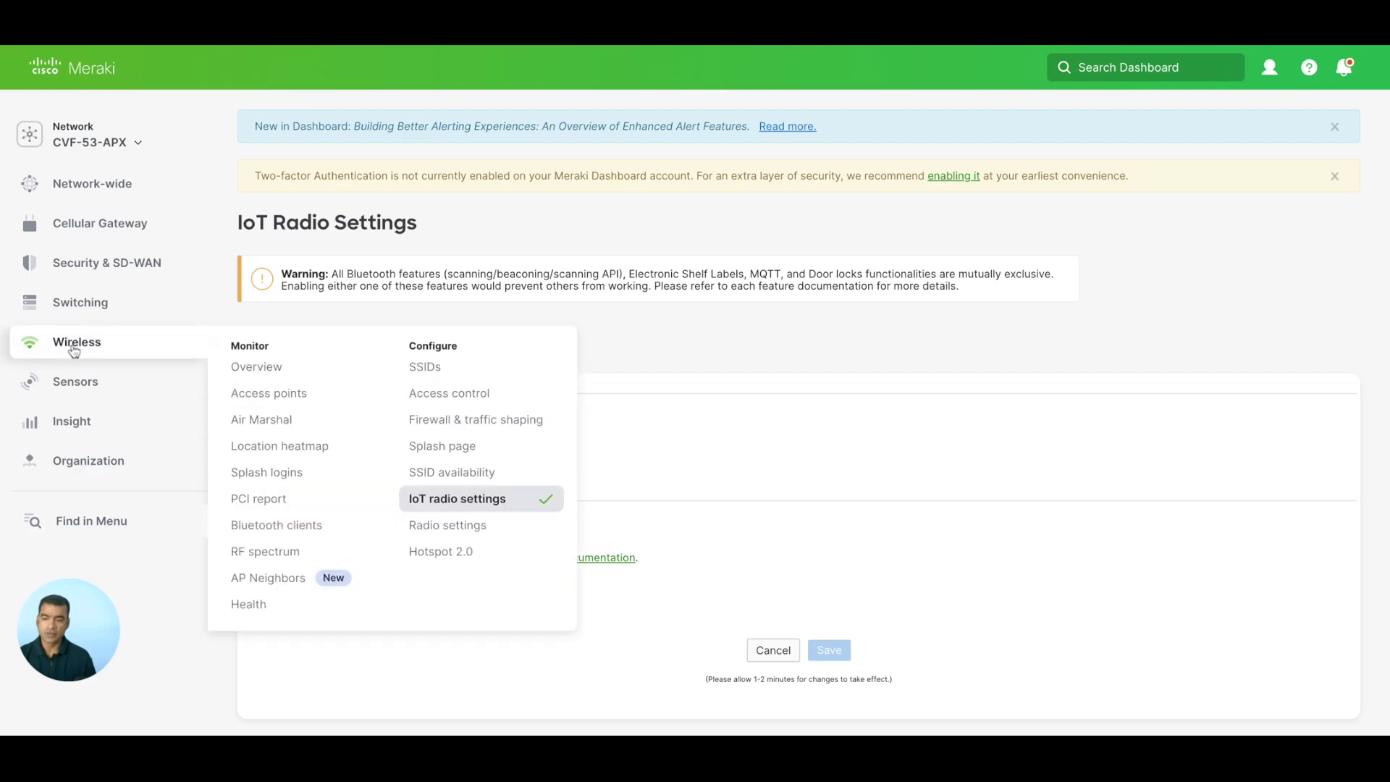
{"action": "left_click", "coordinate": [285, 531]}
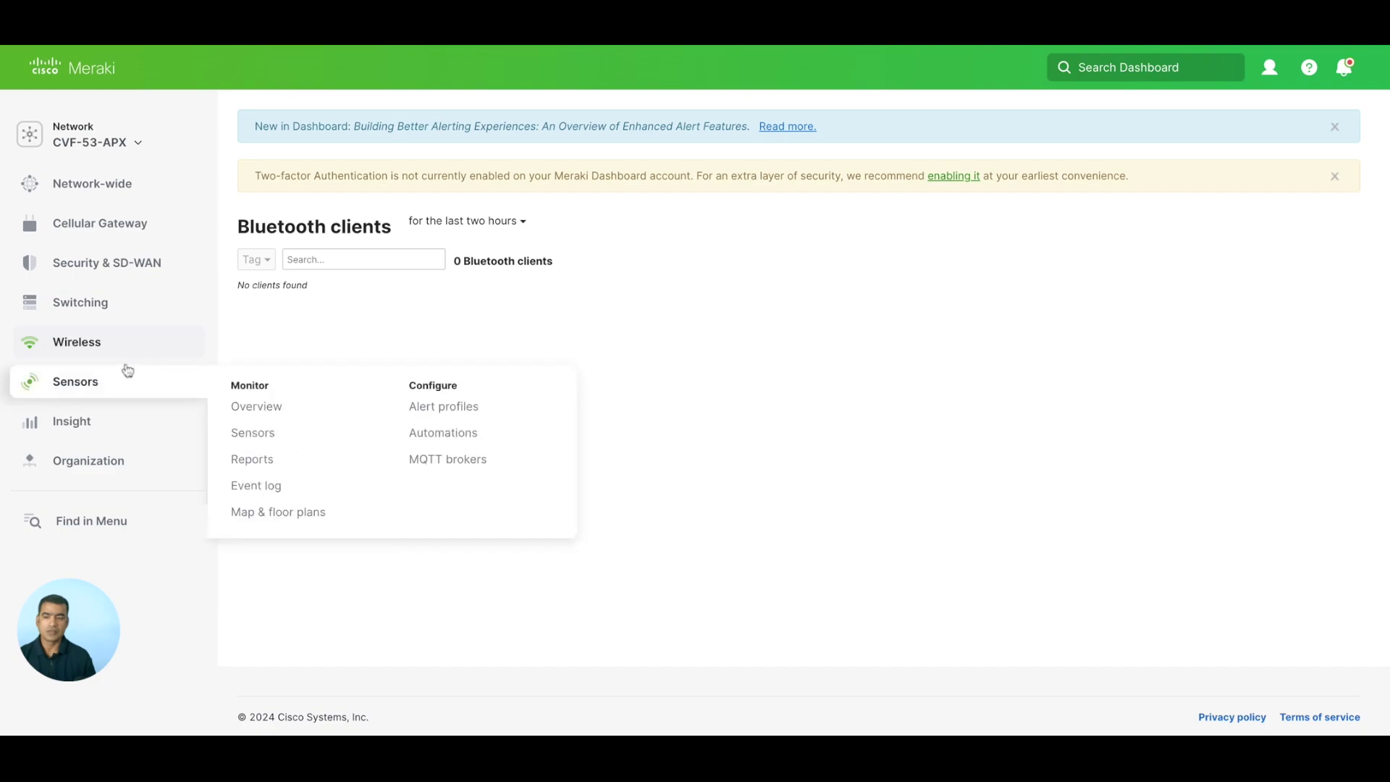
Turn Bluetooth scanning on in the IoT radio settings and save.
{"action": "mouse_move", "coordinate": [108, 341]}
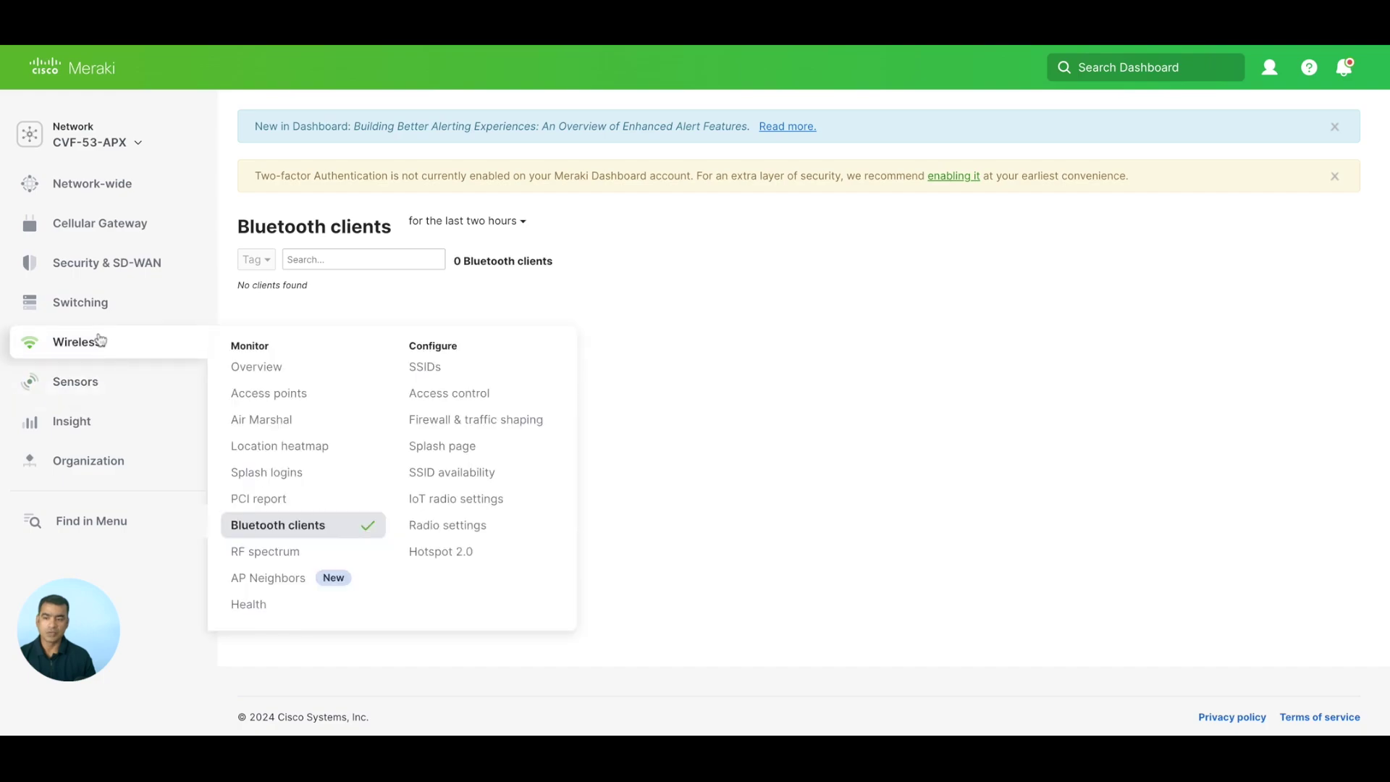
{"action": "left_click", "coordinate": [493, 505]}
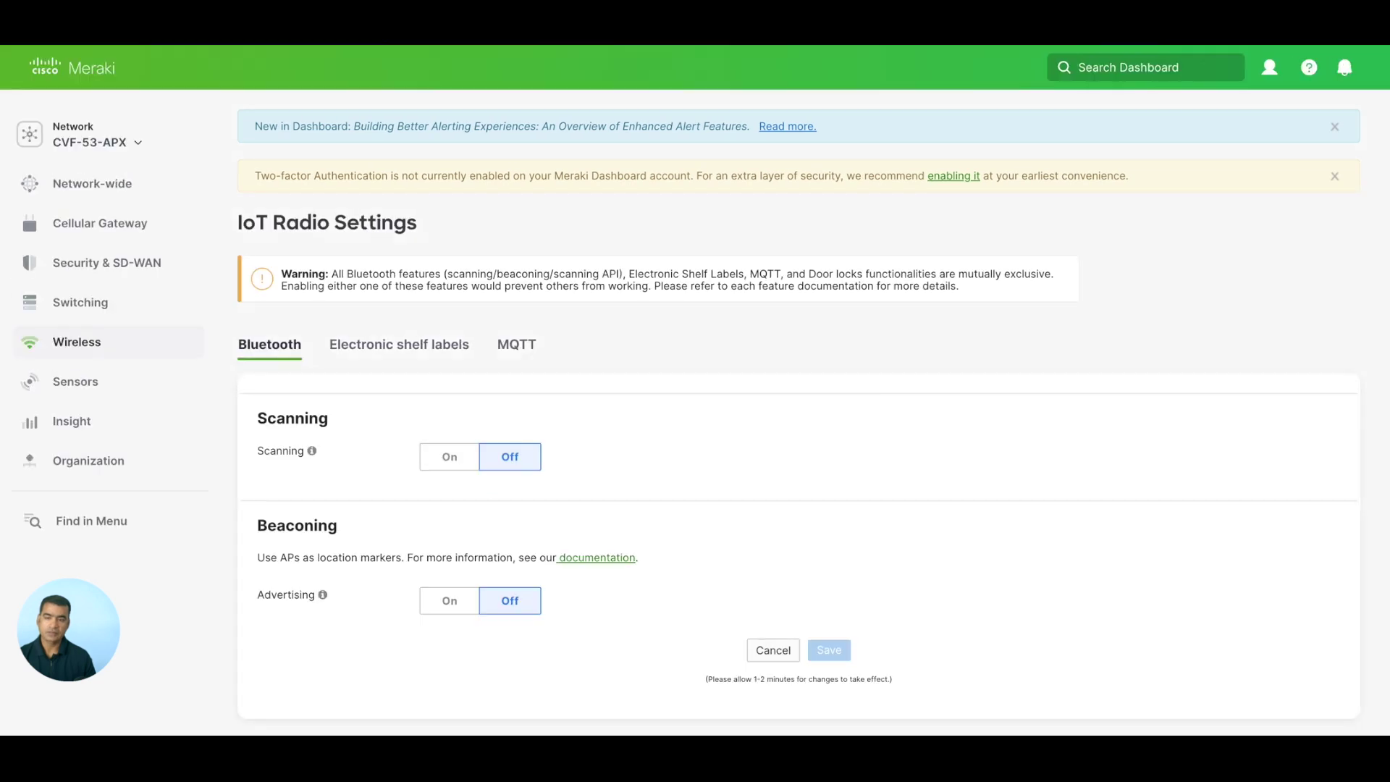
{"action": "left_click", "coordinate": [459, 464]}
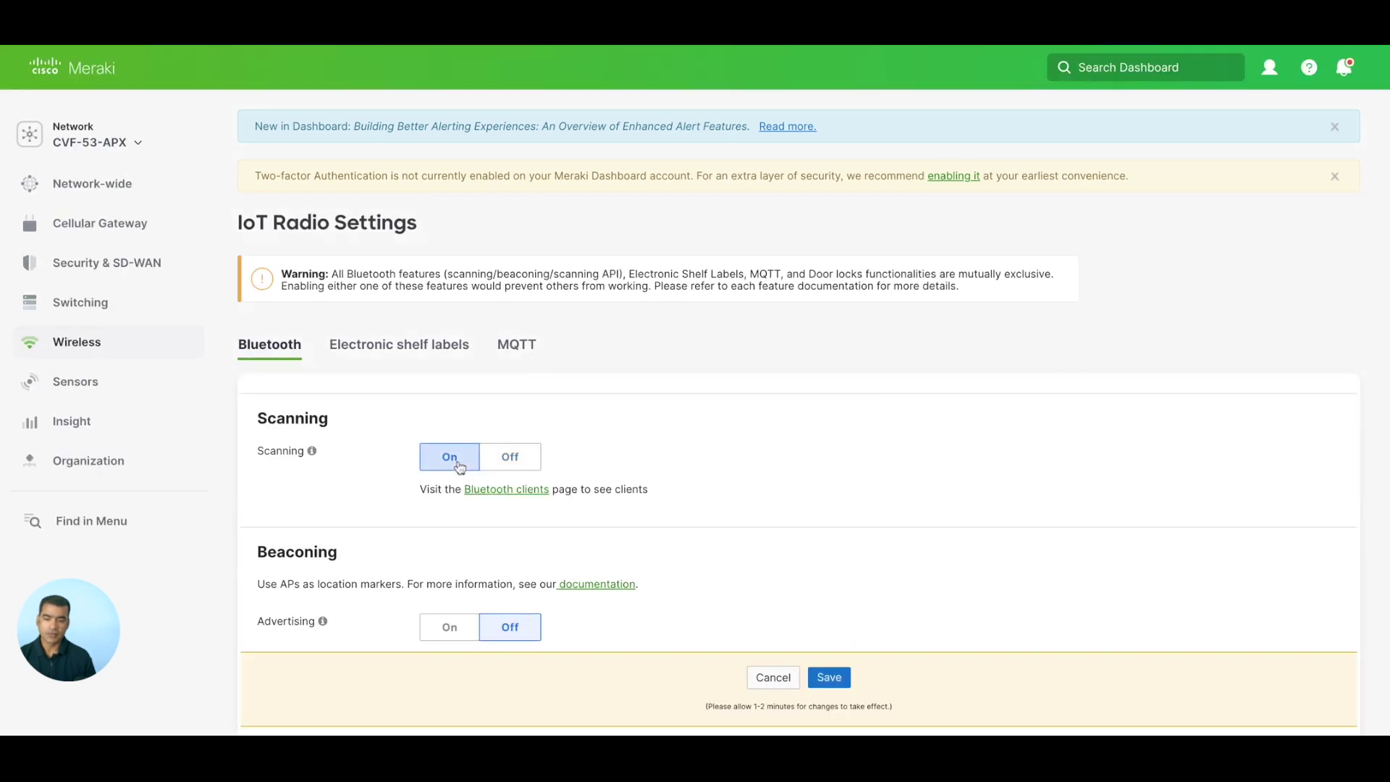
{"action": "scroll", "coordinate": [719, 447], "scroll_direction": "down", "scroll_amount": 2}
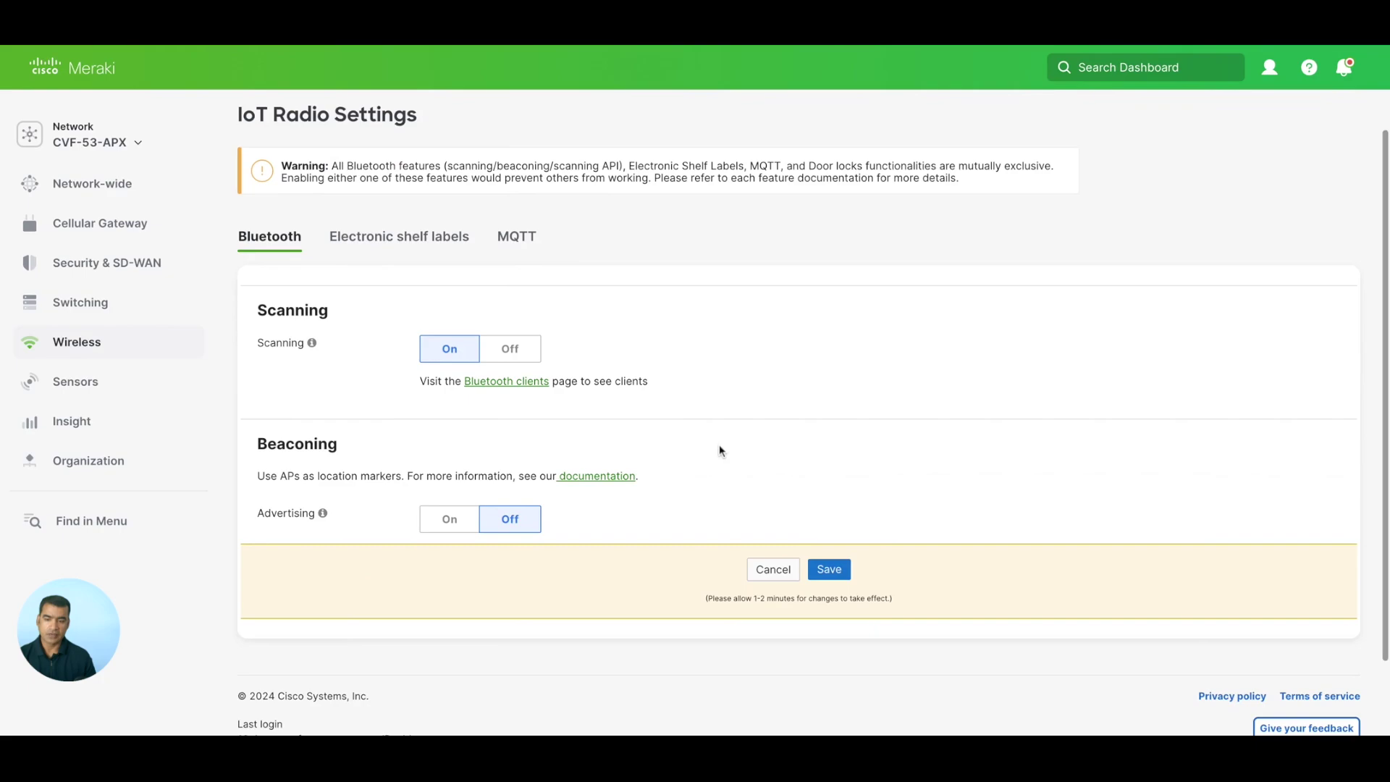
{"action": "scroll", "coordinate": [719, 450], "scroll_direction": "down", "scroll_amount": 2}
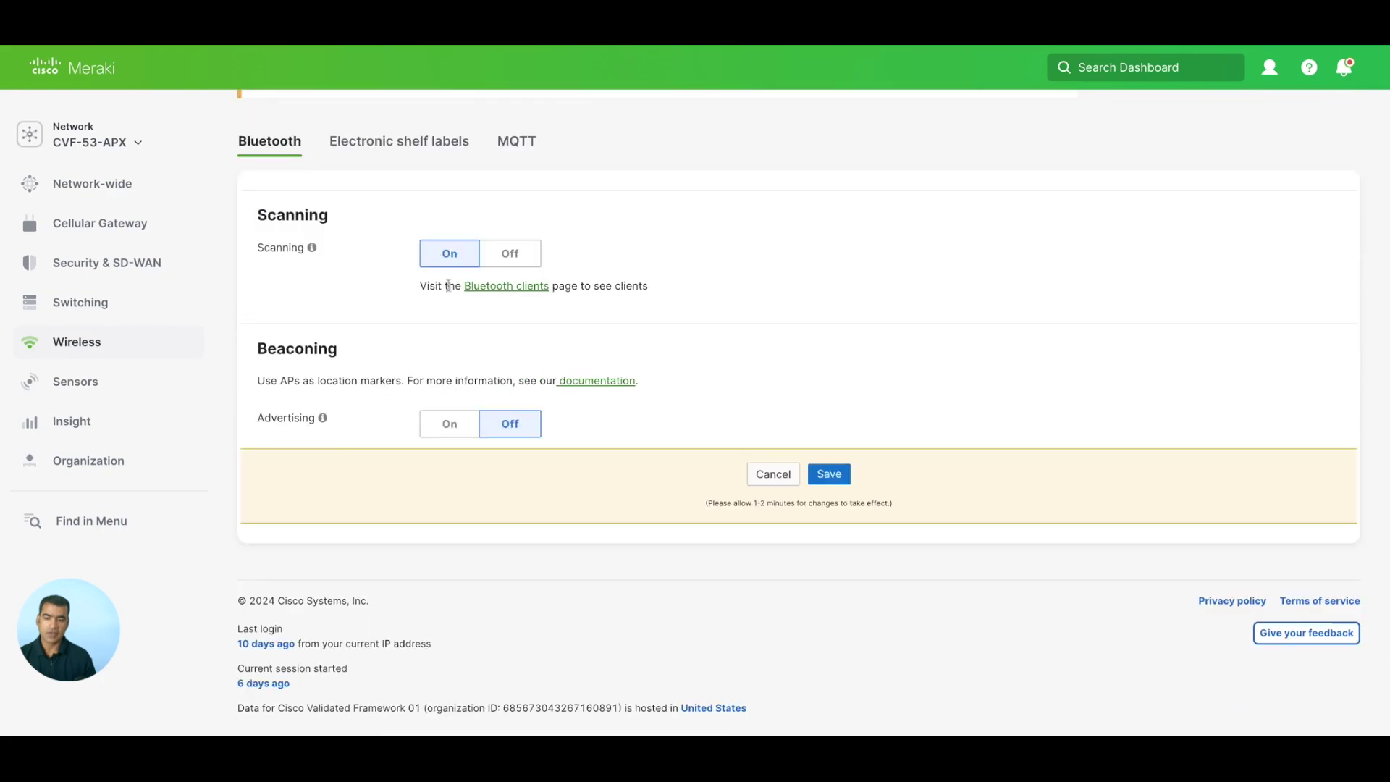
{"action": "left_click", "coordinate": [843, 488]}
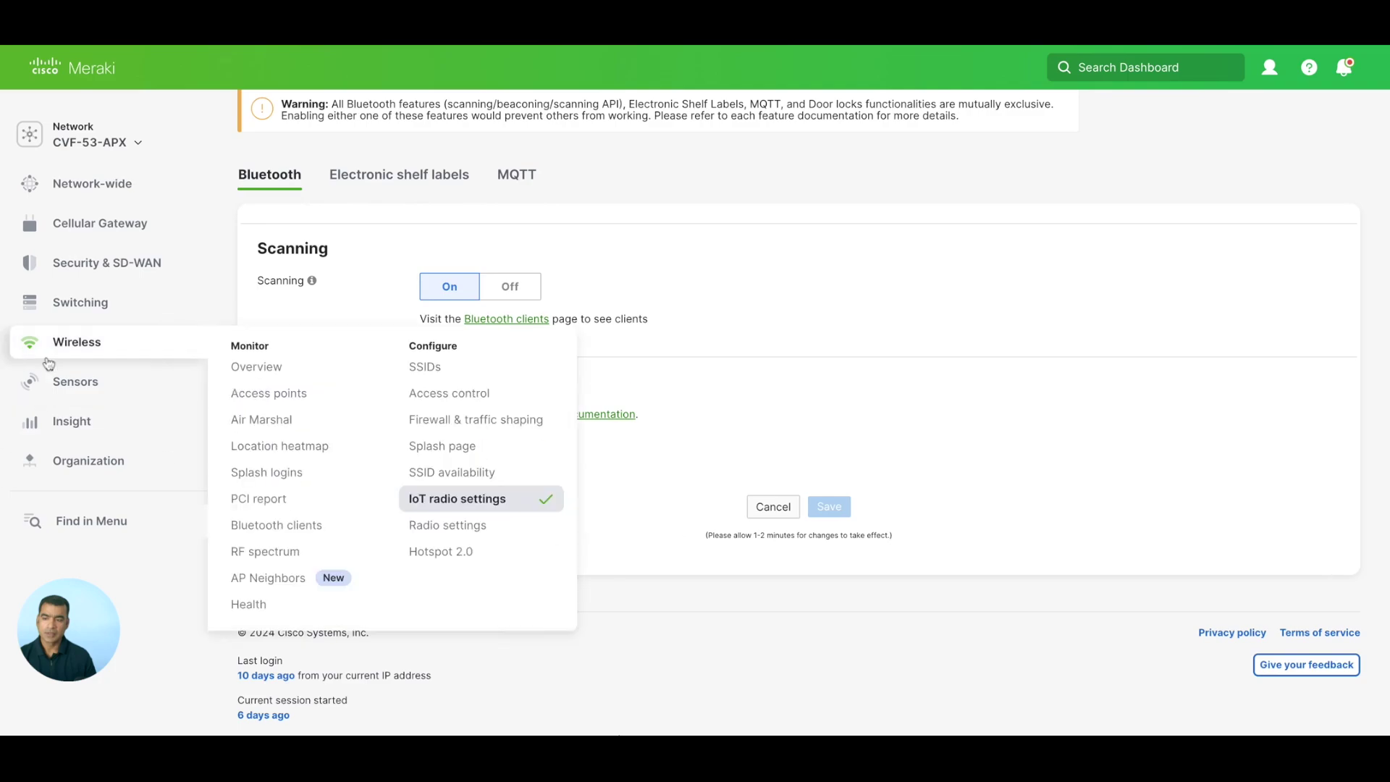
Head to Sensors > Sensors from the sidebar menu.
{"action": "mouse_move", "coordinate": [68, 391]}
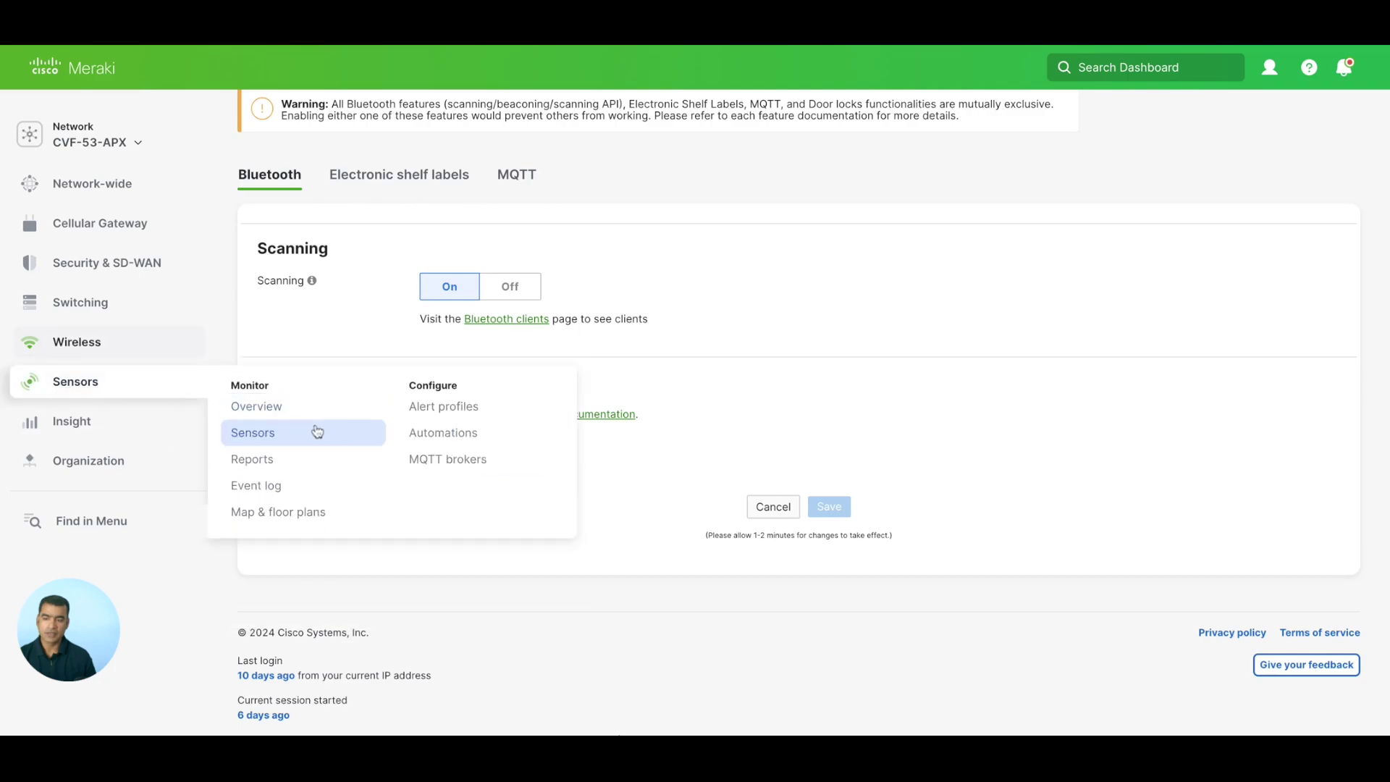
{"action": "scroll", "coordinate": [286, 431], "scroll_direction": "down", "scroll_amount": 1}
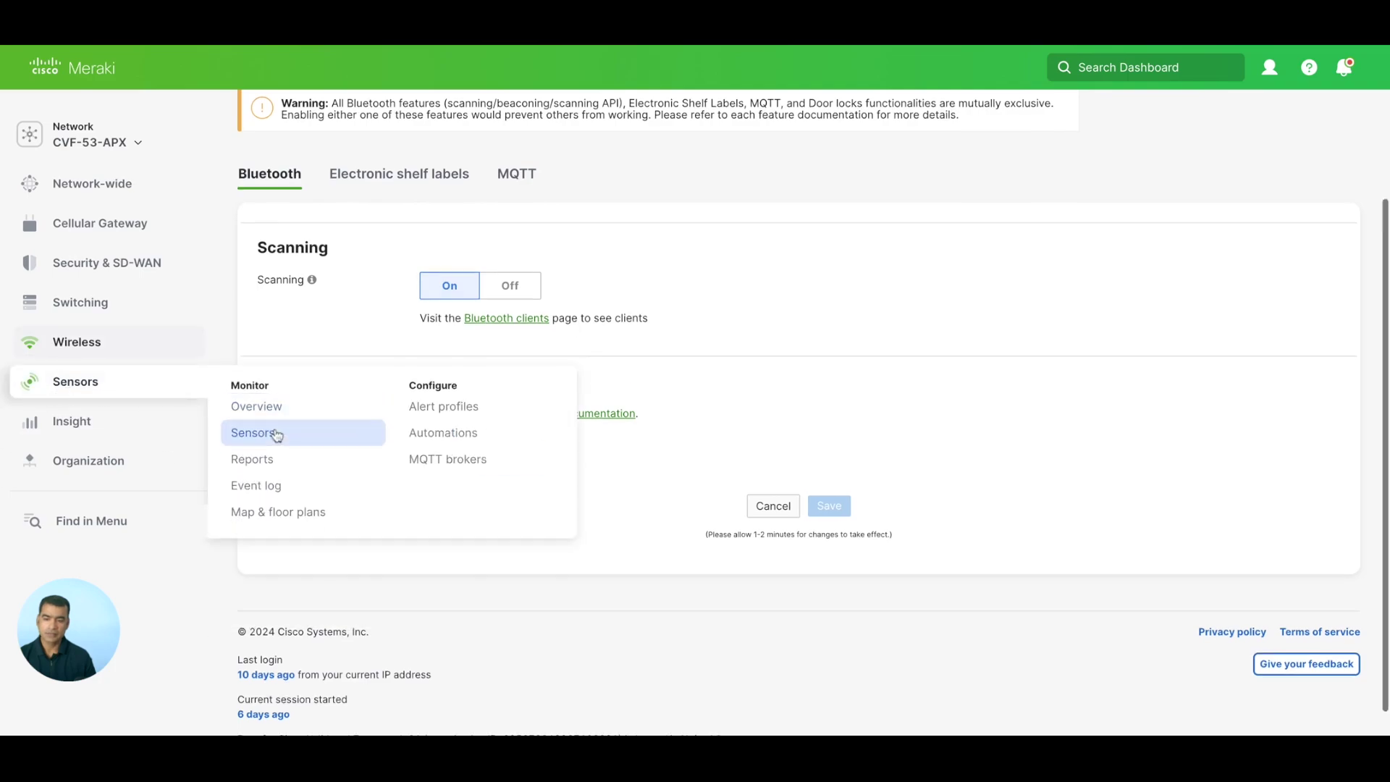
{"action": "left_click", "coordinate": [277, 434]}
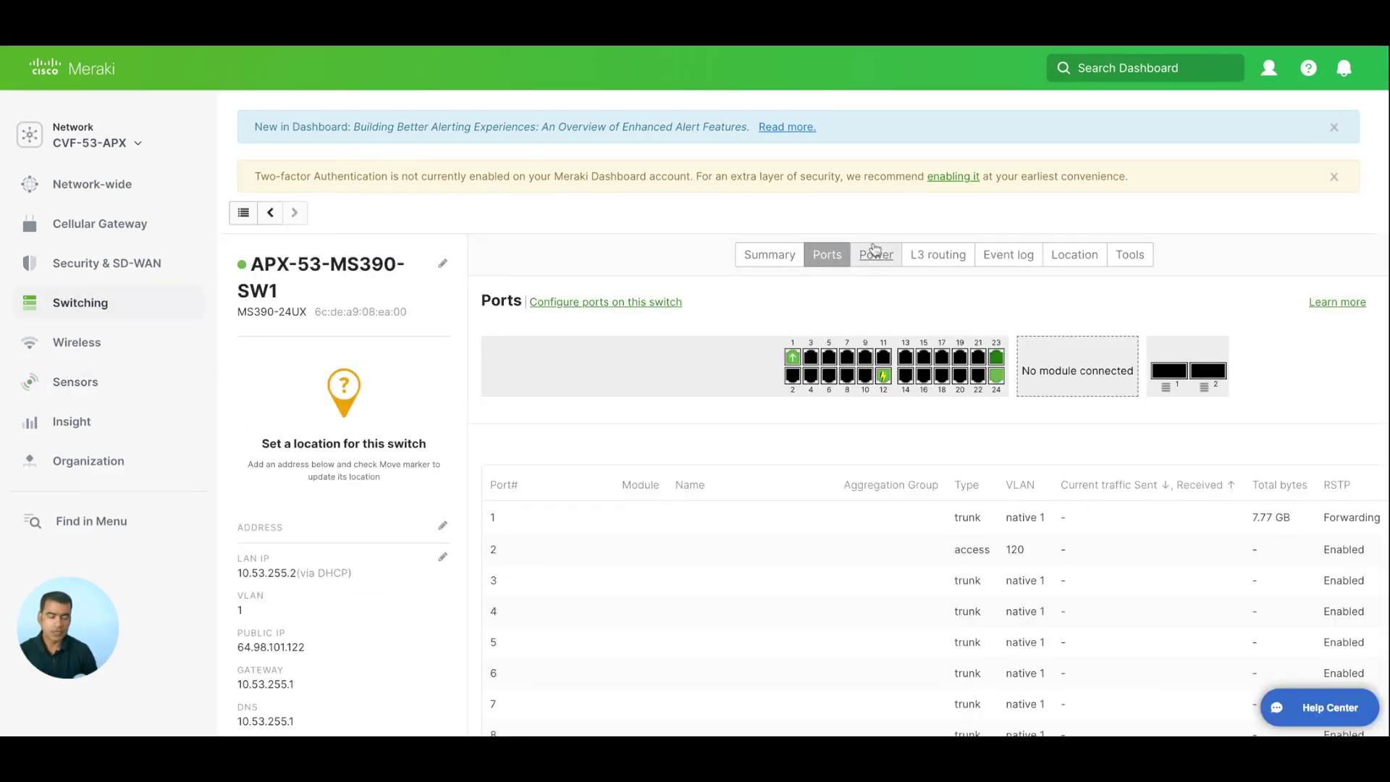
Find port 12's PoE usage on the switch's Ports tab and open the attached MR36.
{"action": "scroll", "coordinate": [874, 248], "scroll_direction": "down", "scroll_amount": 1}
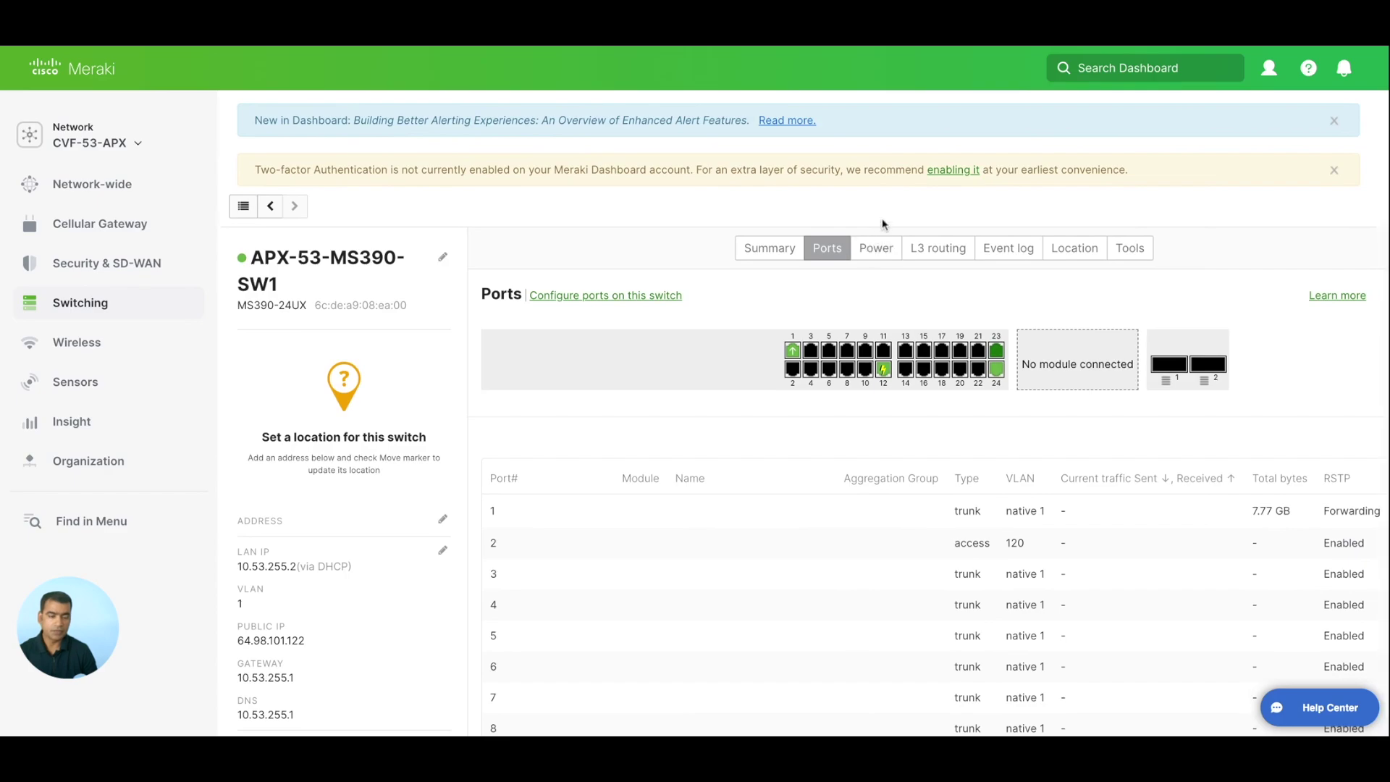
{"action": "scroll", "coordinate": [938, 523], "scroll_direction": "down", "scroll_amount": 3}
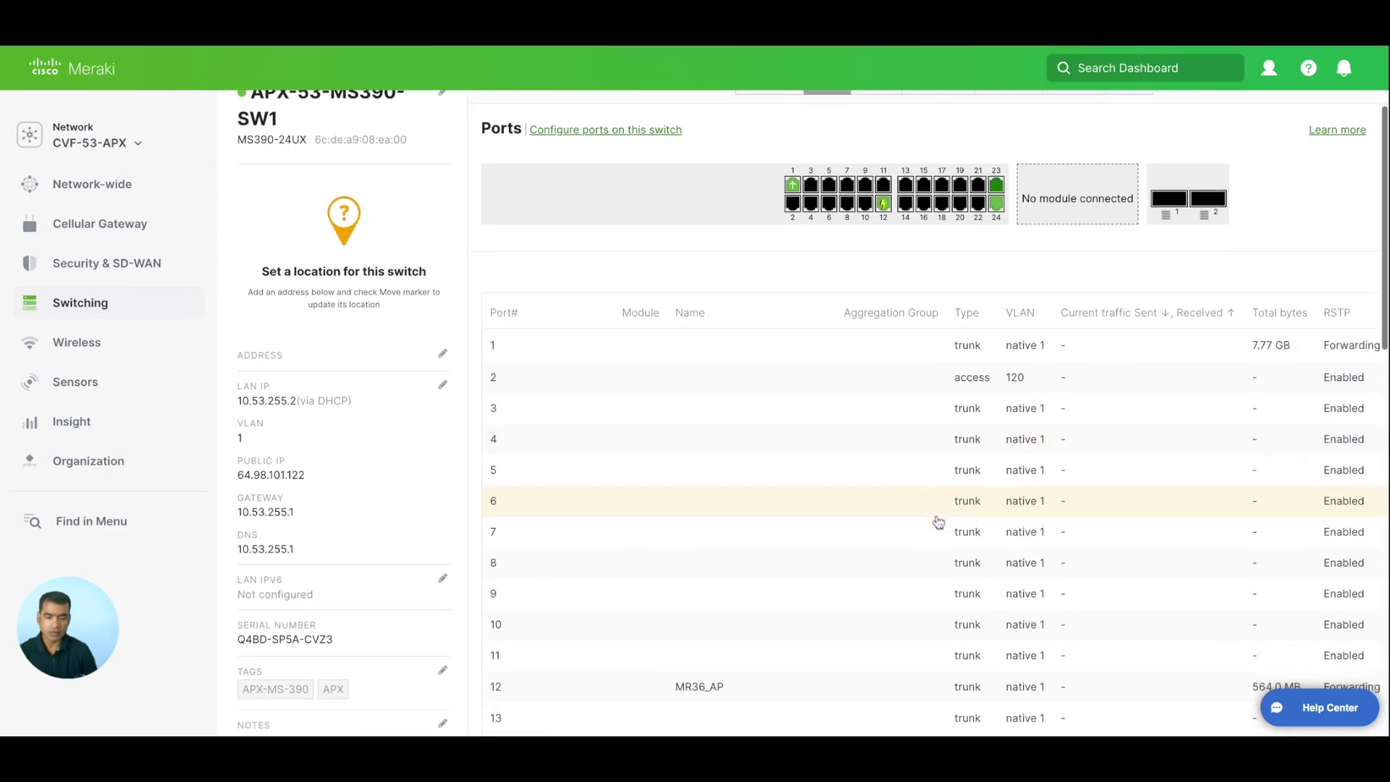
{"action": "scroll", "coordinate": [938, 523], "scroll_direction": "down", "scroll_amount": 2}
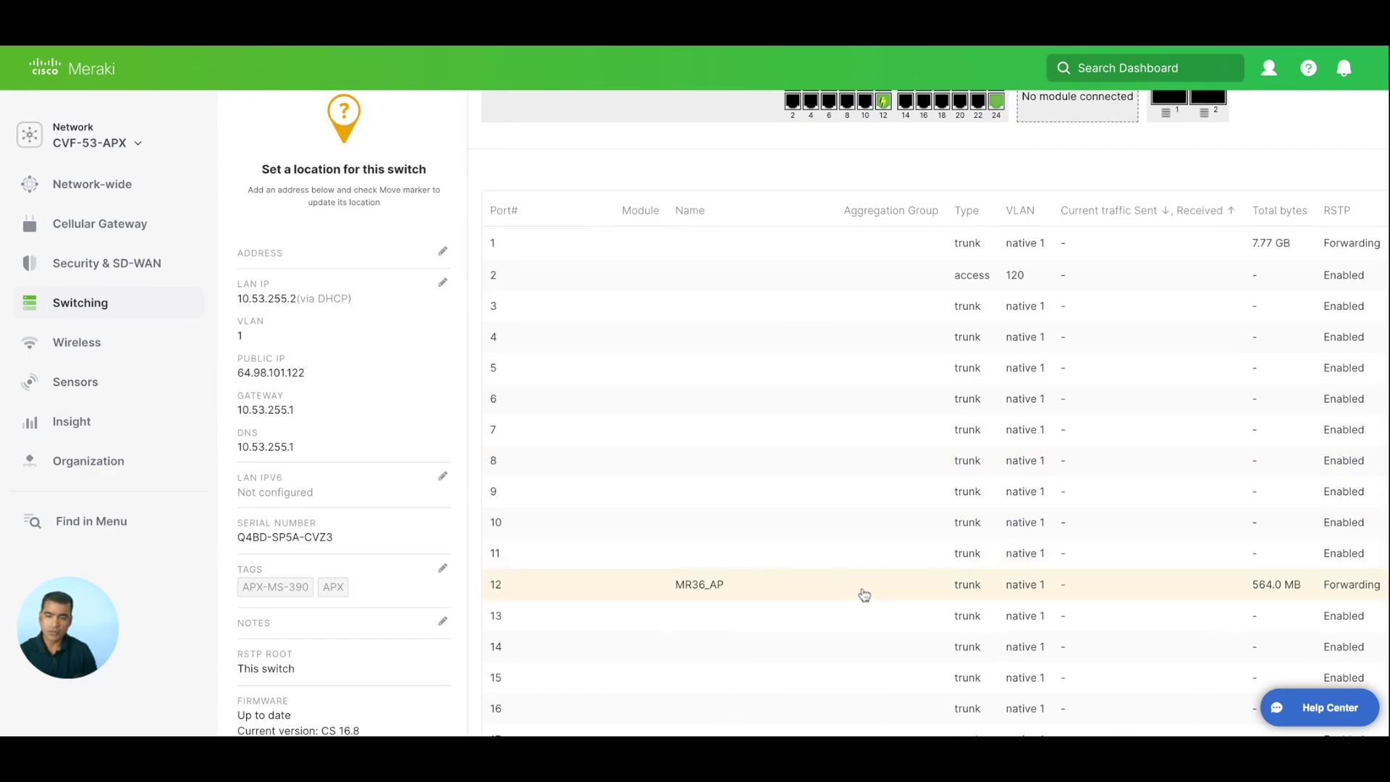
{"action": "scroll", "coordinate": [928, 459], "scroll_direction": "right", "scroll_amount": 6}
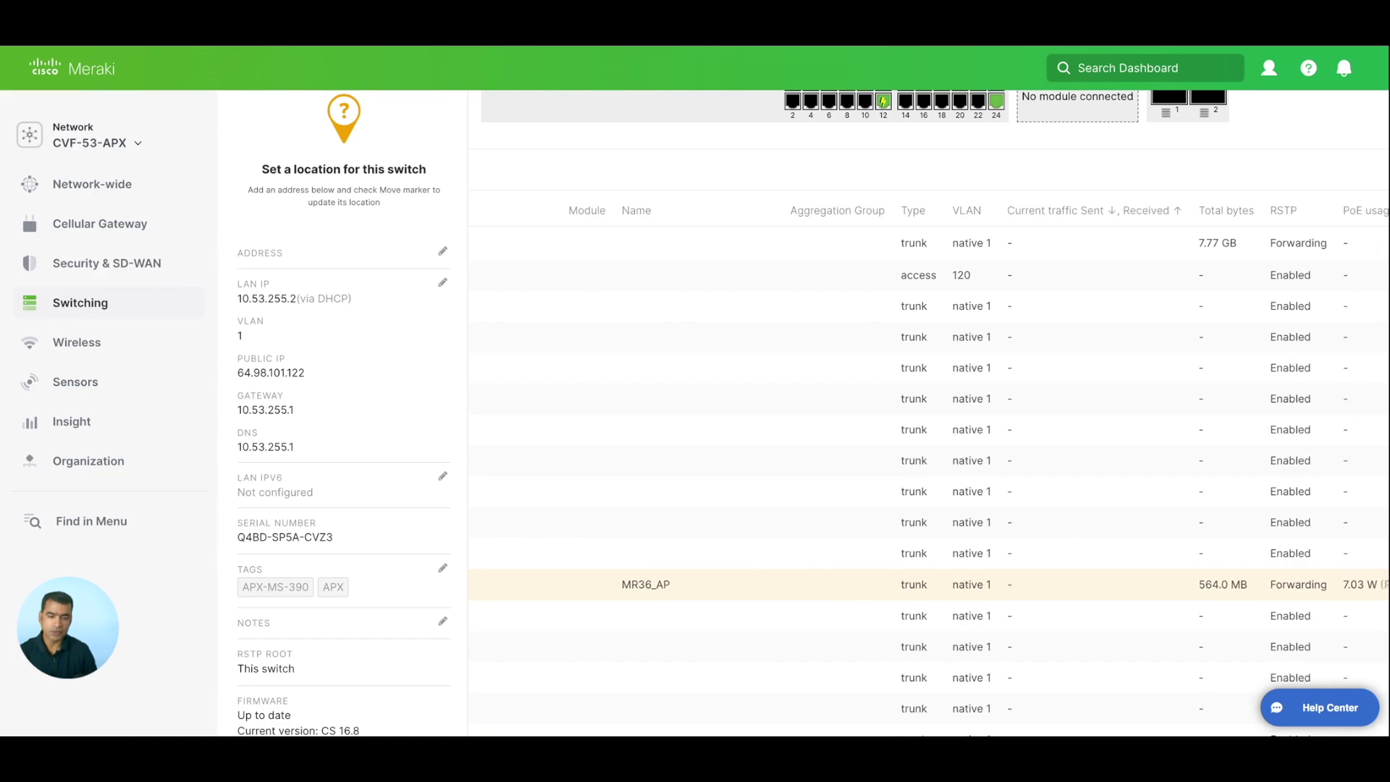
{"action": "scroll", "coordinate": [929, 471], "scroll_direction": "right", "scroll_amount": 4}
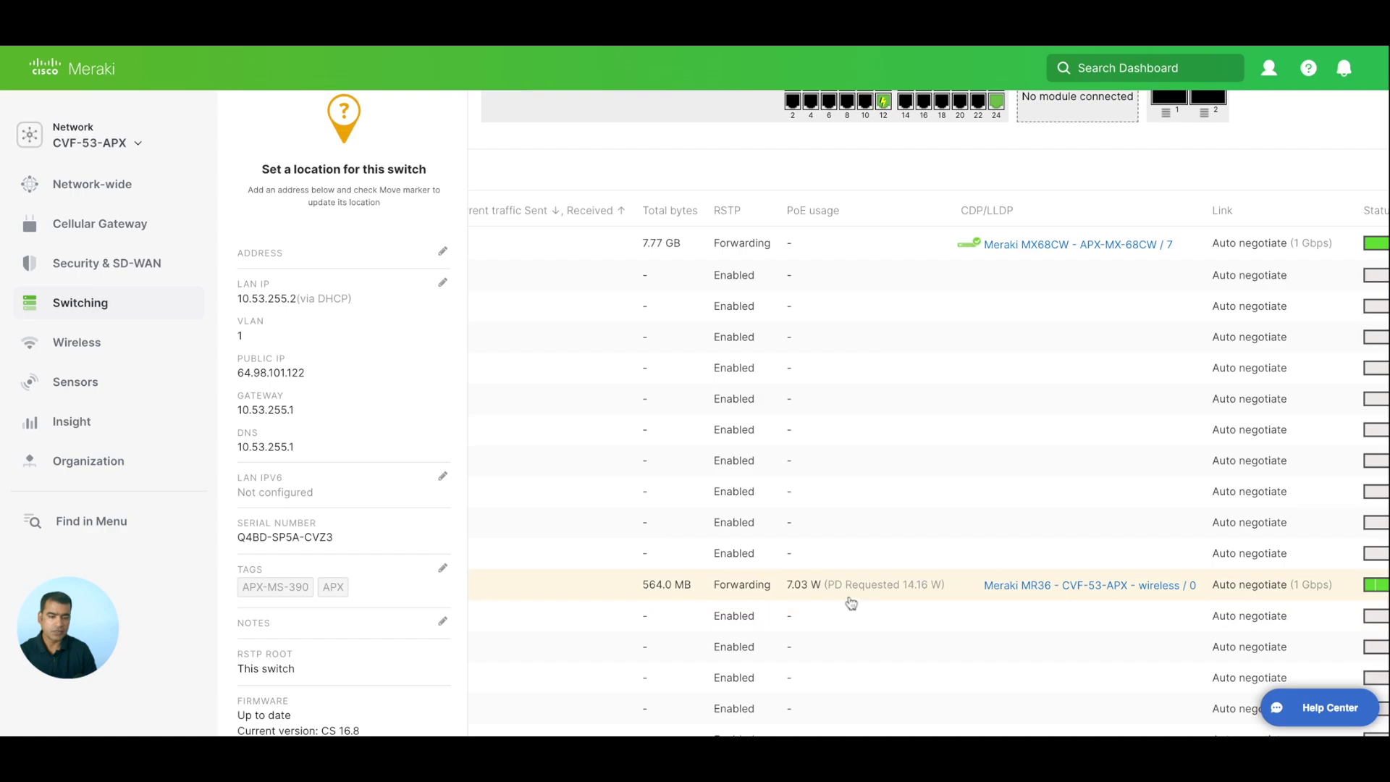
{"action": "scroll", "coordinate": [991, 595], "scroll_direction": "left", "scroll_amount": 1}
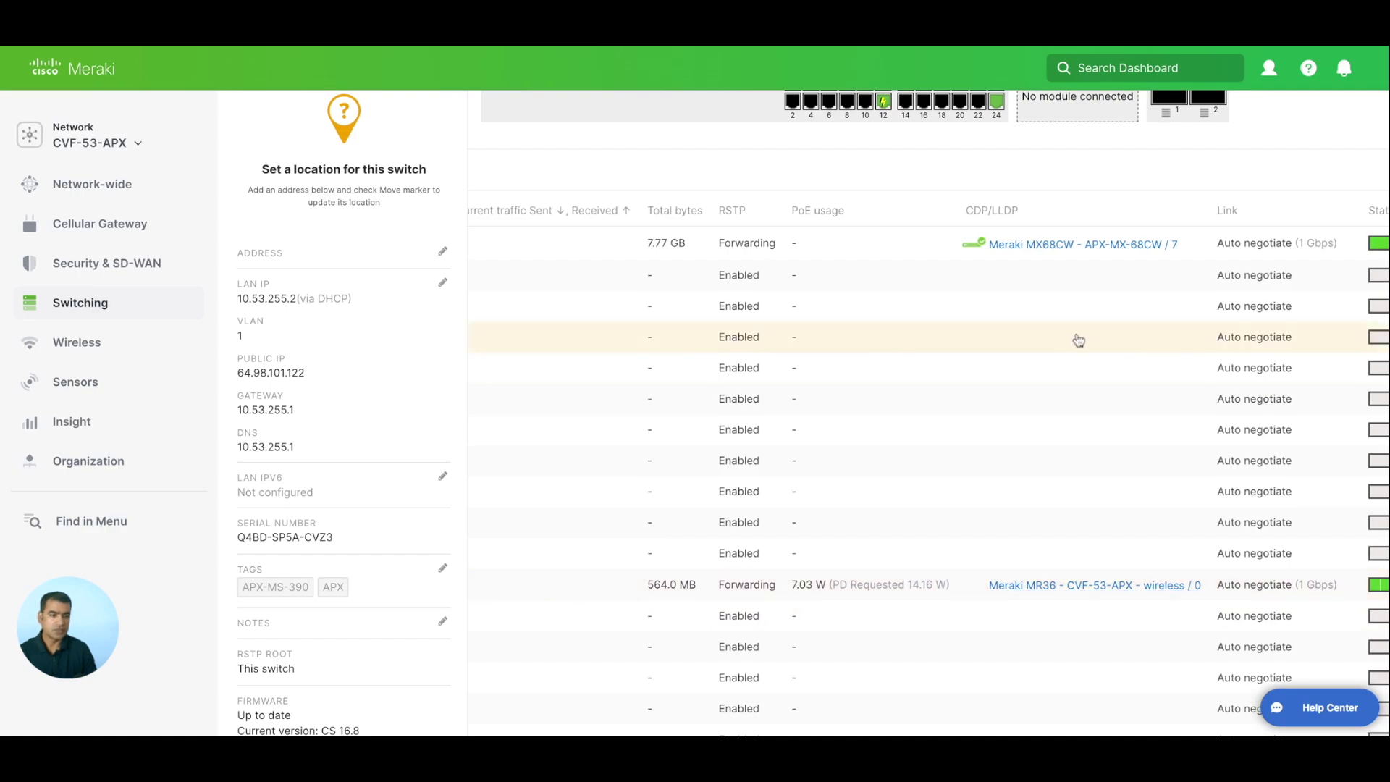
{"action": "scroll", "coordinate": [831, 592], "scroll_direction": "down", "scroll_amount": 1}
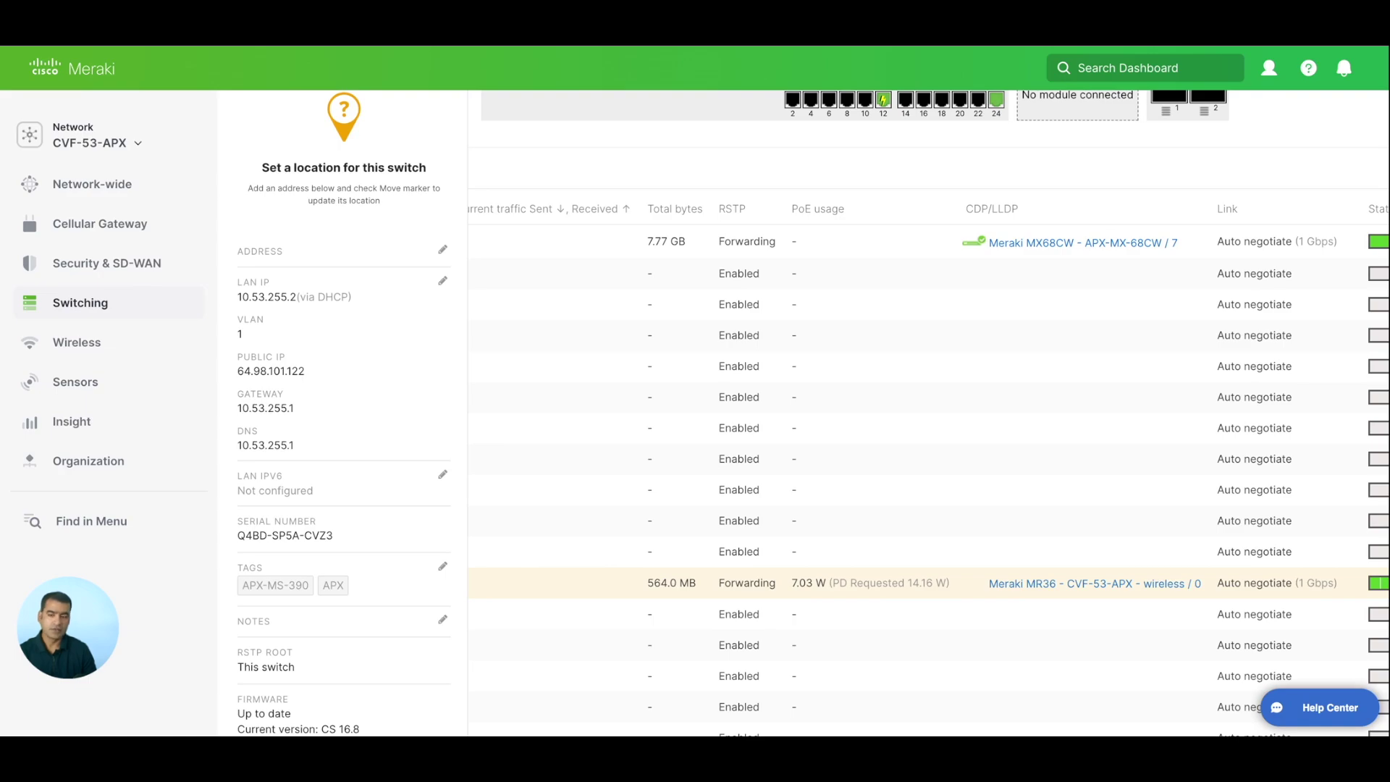
{"action": "scroll", "coordinate": [1054, 583], "scroll_direction": "left", "scroll_amount": 4}
{"action": "scroll", "coordinate": [1054, 585], "scroll_direction": "left", "scroll_amount": 5}
{"action": "scroll", "coordinate": [1052, 584], "scroll_direction": "right", "scroll_amount": 5}
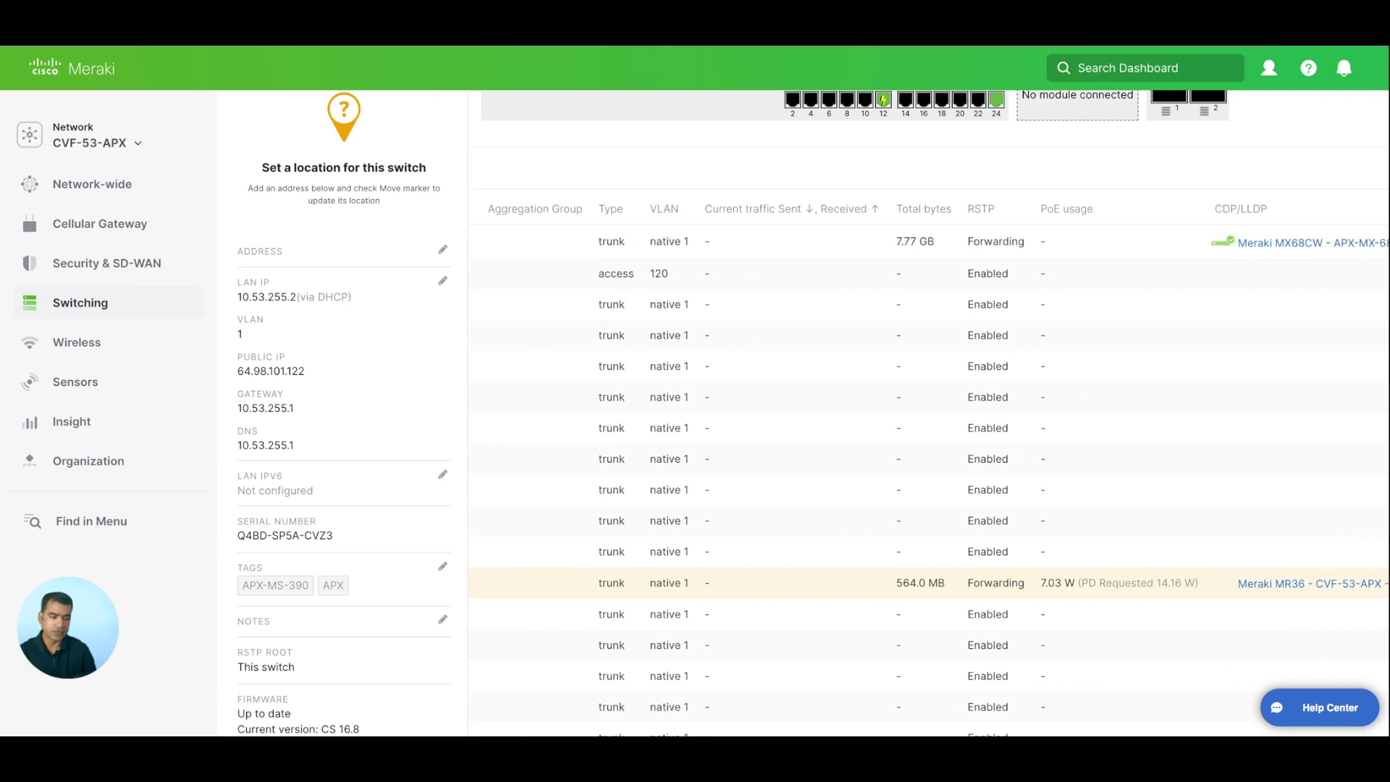
{"action": "scroll", "coordinate": [1211, 590], "scroll_direction": "right", "scroll_amount": 2}
{"action": "left_click", "coordinate": [1212, 591]}
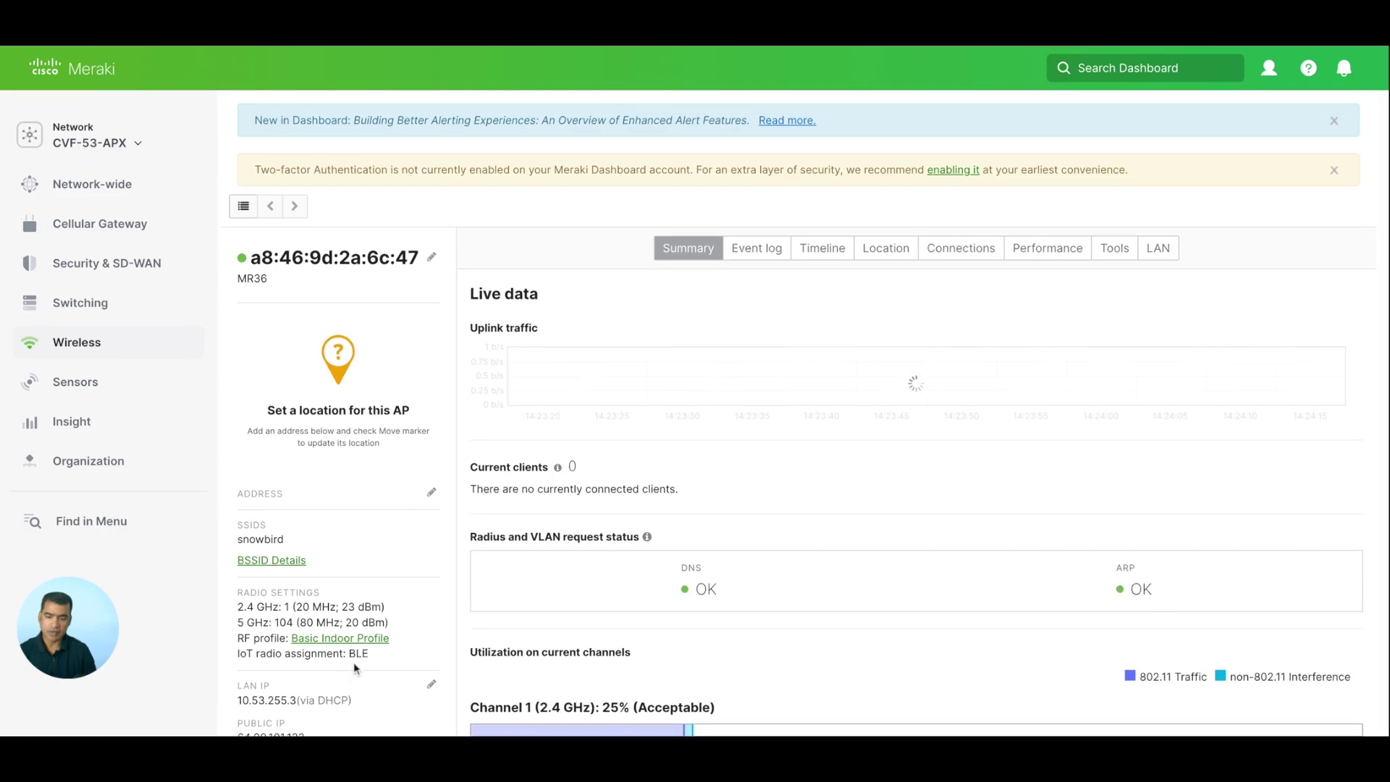
Highlight the MR36's BLE IoT radio assignment and its PoE 802.3af power line.
{"action": "left_click_drag", "start_coordinate": [370, 655], "coordinate": [230, 658]}
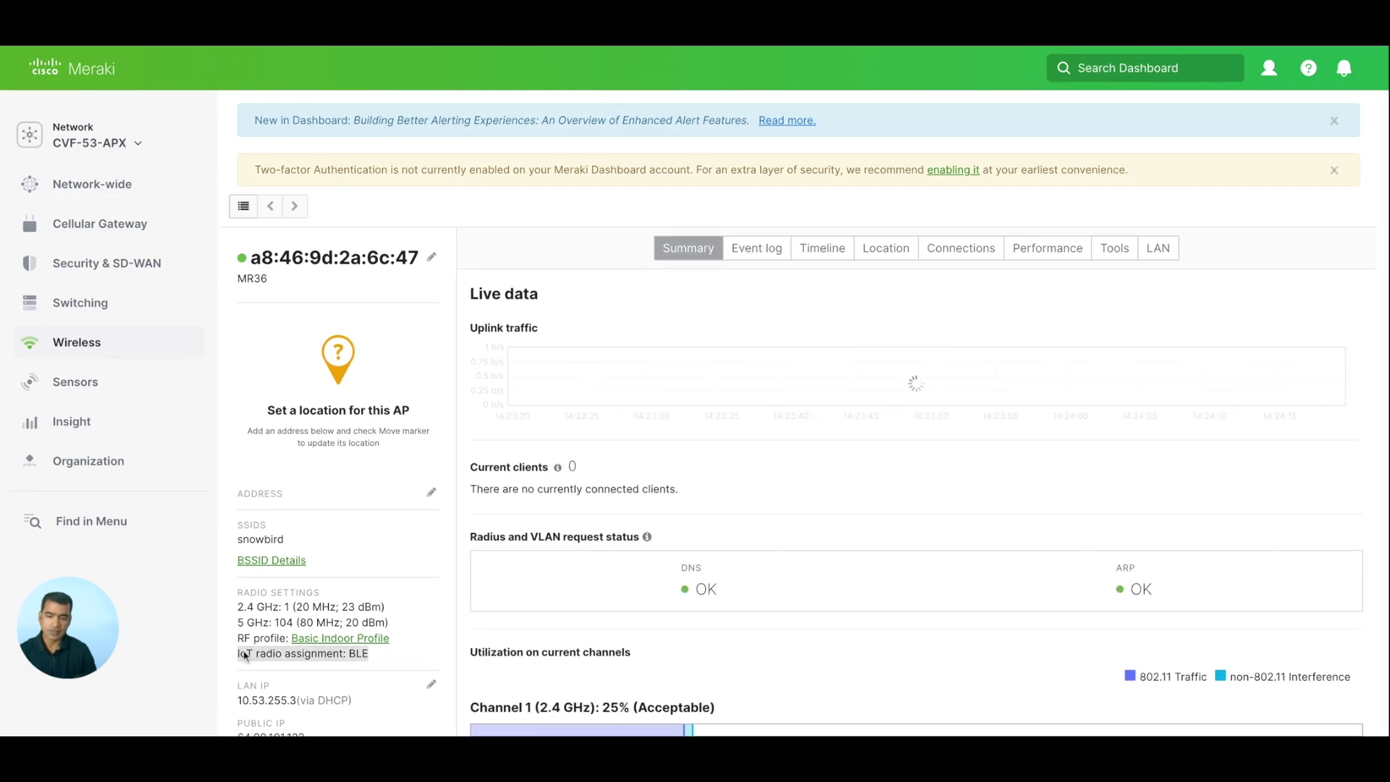
{"action": "scroll", "coordinate": [419, 613], "scroll_direction": "down", "scroll_amount": 4}
{"action": "scroll", "coordinate": [419, 612], "scroll_direction": "down", "scroll_amount": 4}
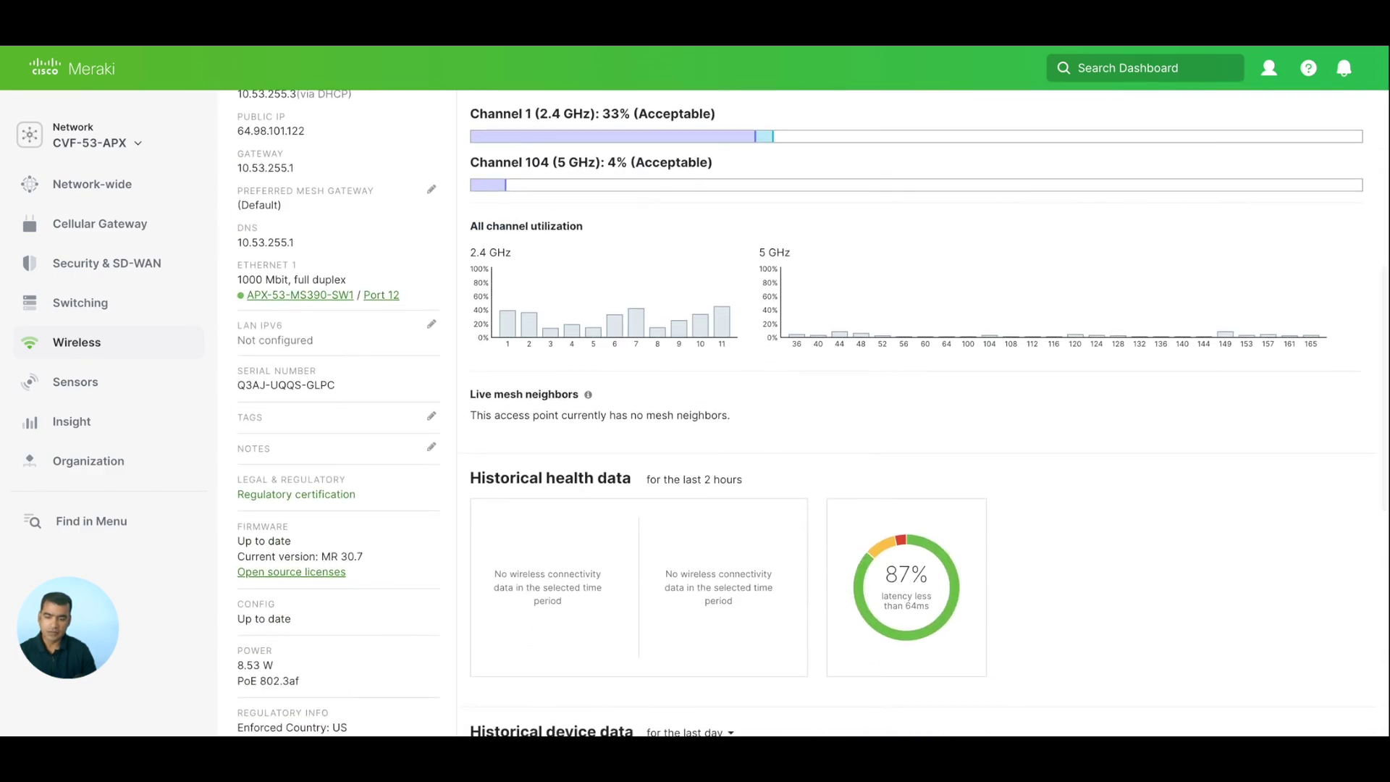
{"action": "scroll", "coordinate": [418, 612], "scroll_direction": "down", "scroll_amount": 2}
{"action": "left_click_drag", "start_coordinate": [312, 561], "coordinate": [236, 562]}
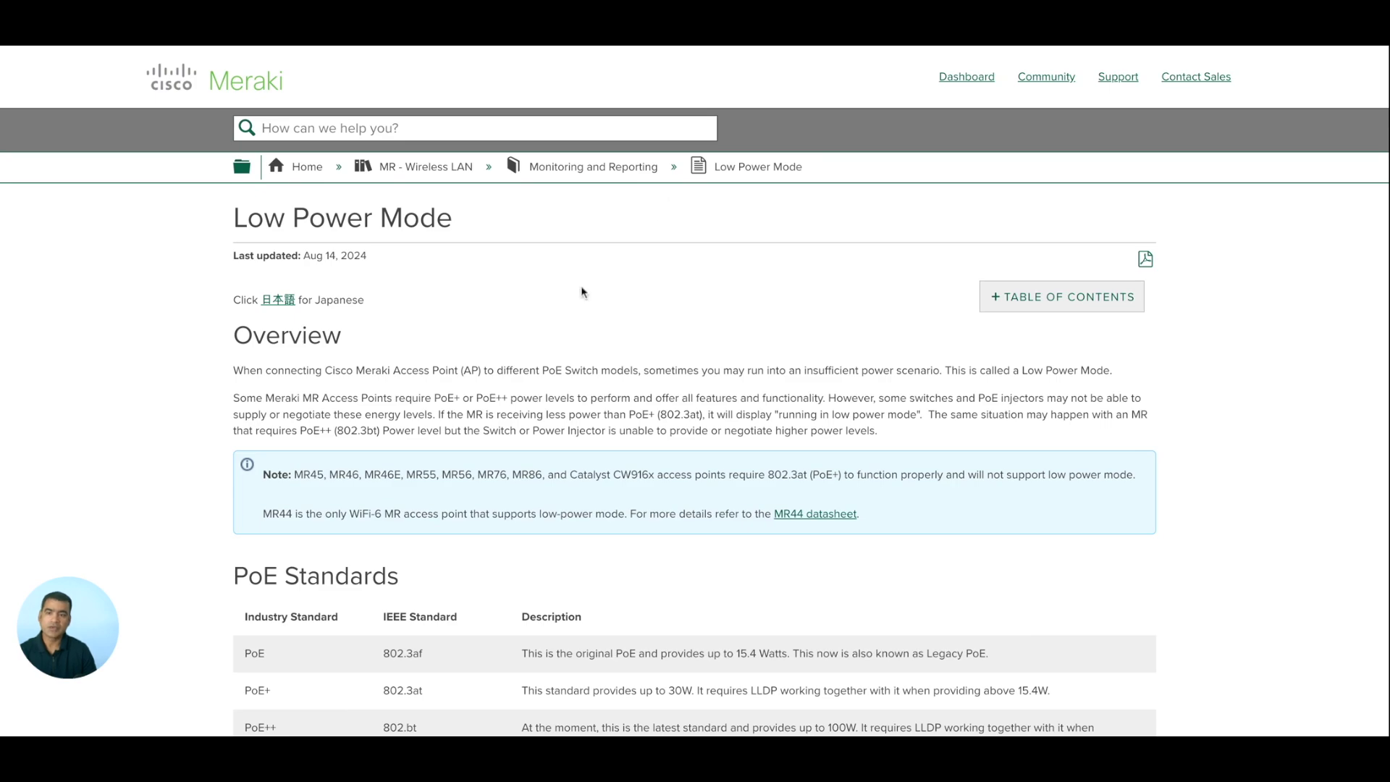
Reach the MT Troubleshooting Guide, noting IoT Radio needs PoE 802.3at full power.
{"action": "scroll", "coordinate": [584, 291], "scroll_direction": "down", "scroll_amount": 2}
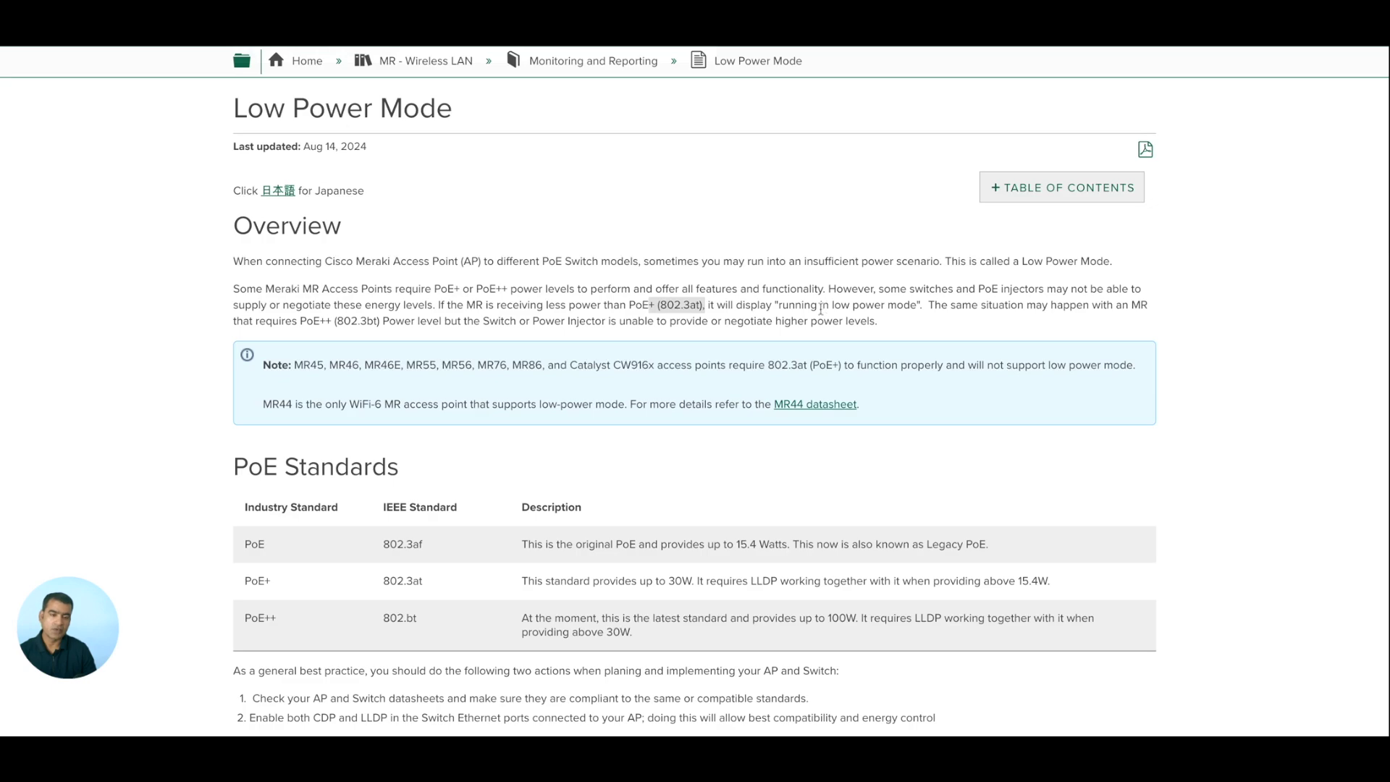
{"action": "scroll", "coordinate": [820, 309], "scroll_direction": "down", "scroll_amount": 3}
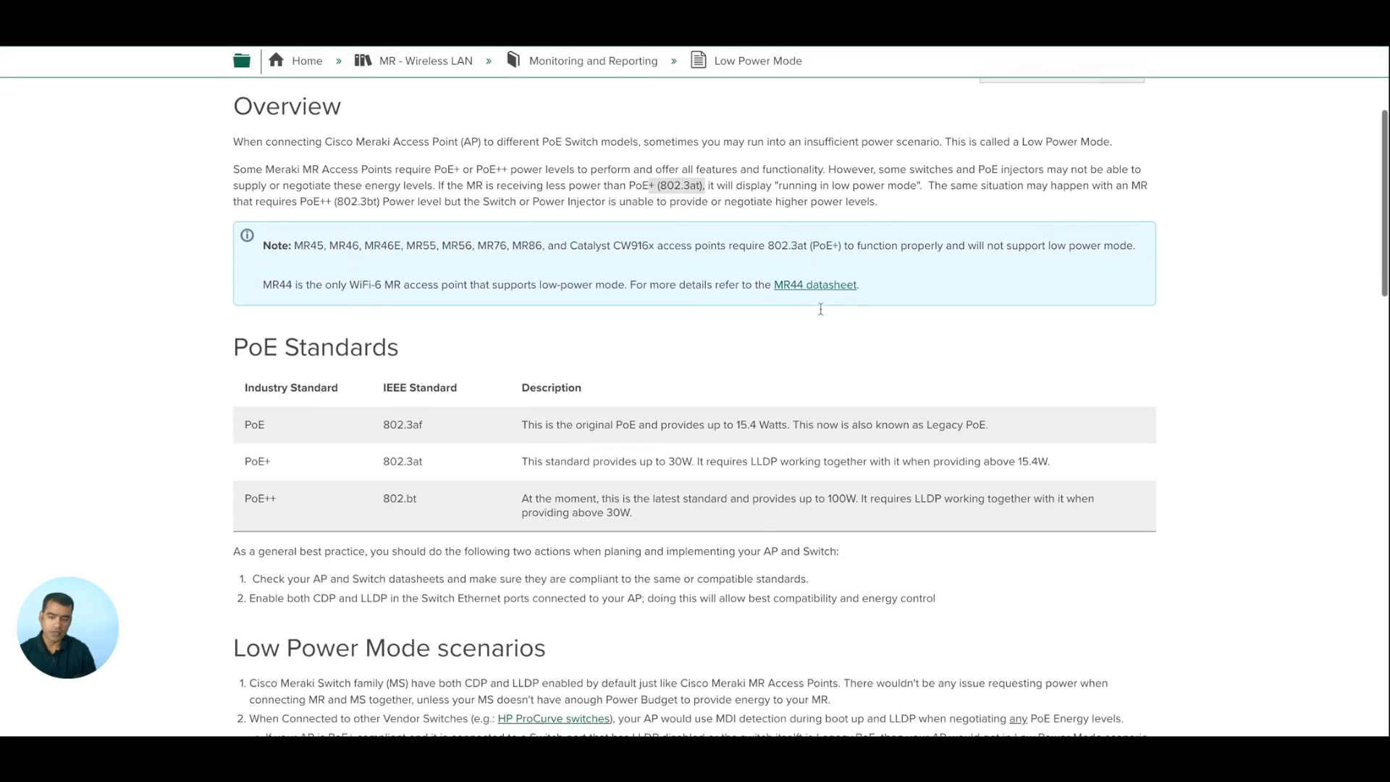
{"action": "scroll", "coordinate": [1148, 475], "scroll_direction": "down", "scroll_amount": 2}
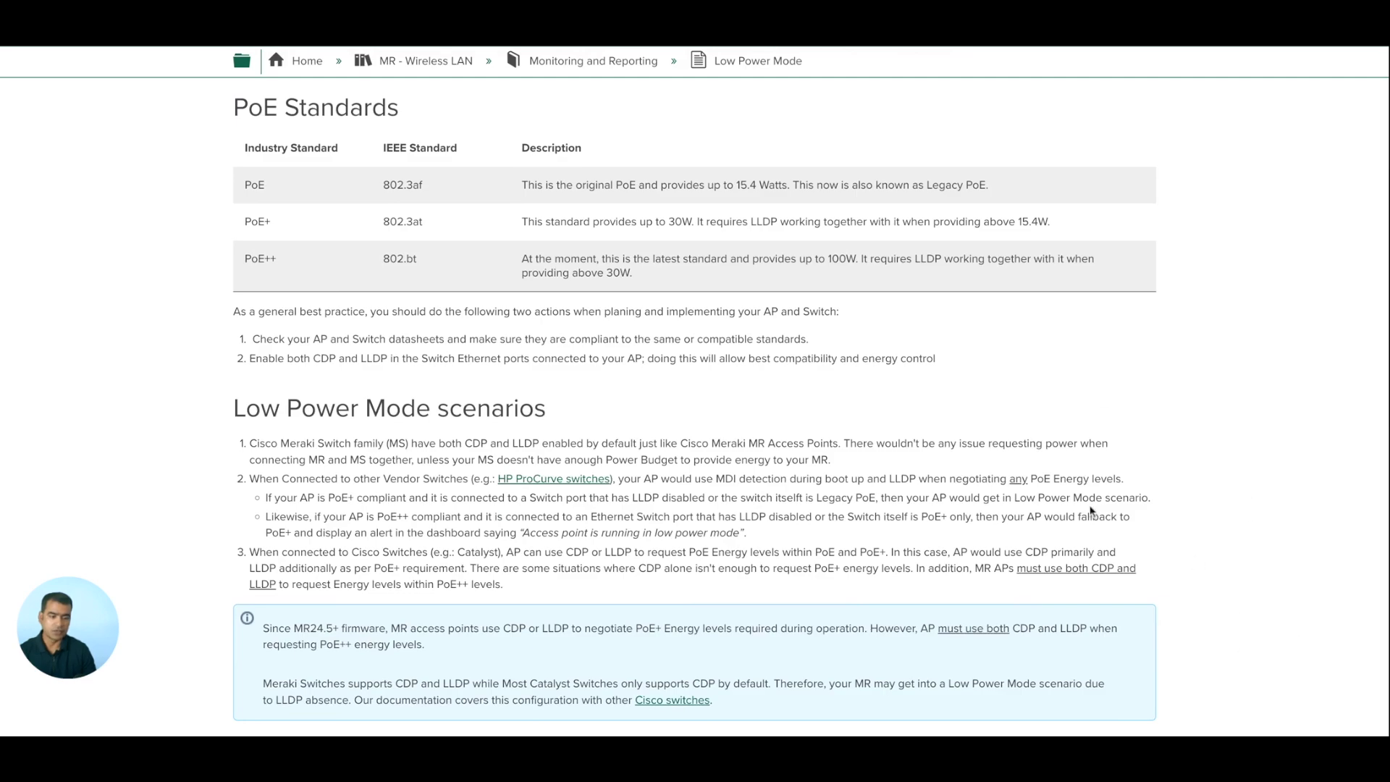
{"action": "scroll", "coordinate": [1093, 512], "scroll_direction": "down", "scroll_amount": 2}
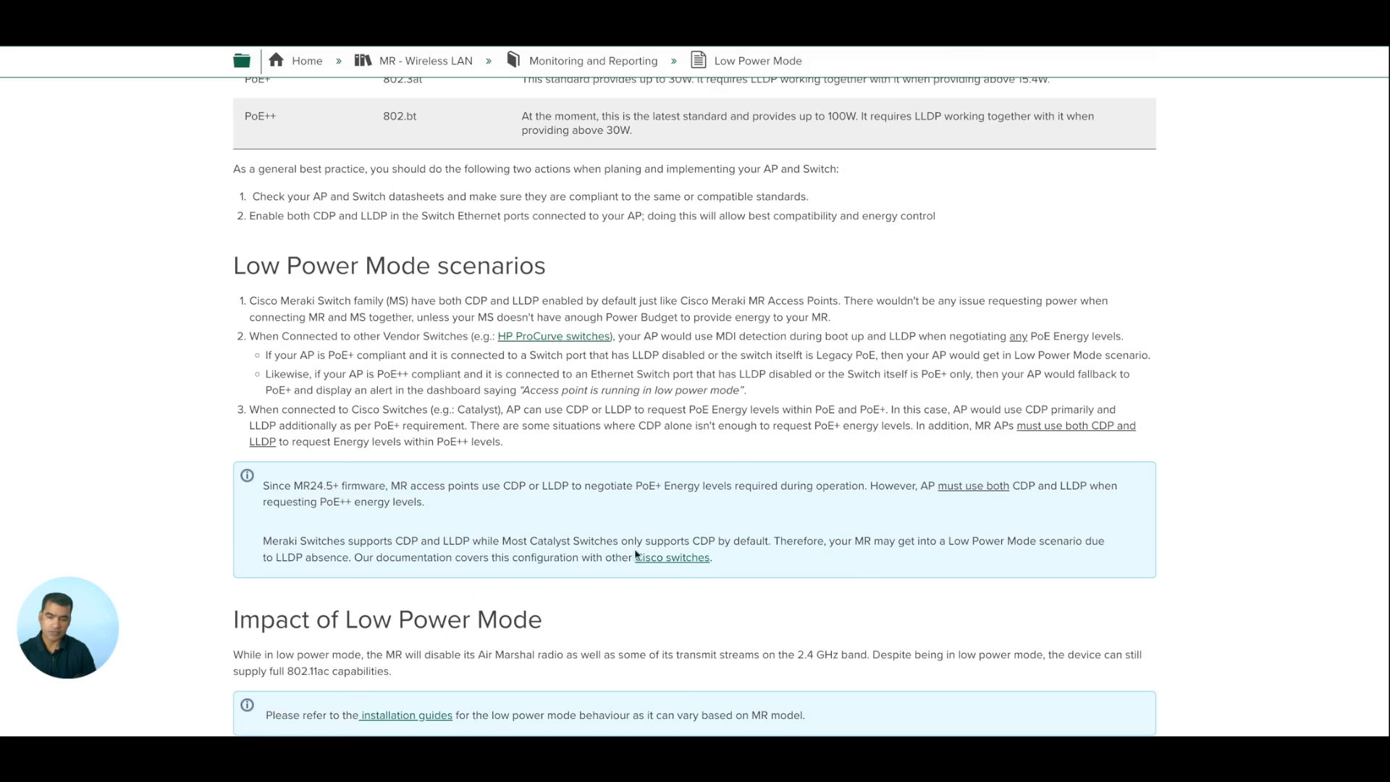
{"action": "scroll", "coordinate": [632, 550], "scroll_direction": "down", "scroll_amount": 2}
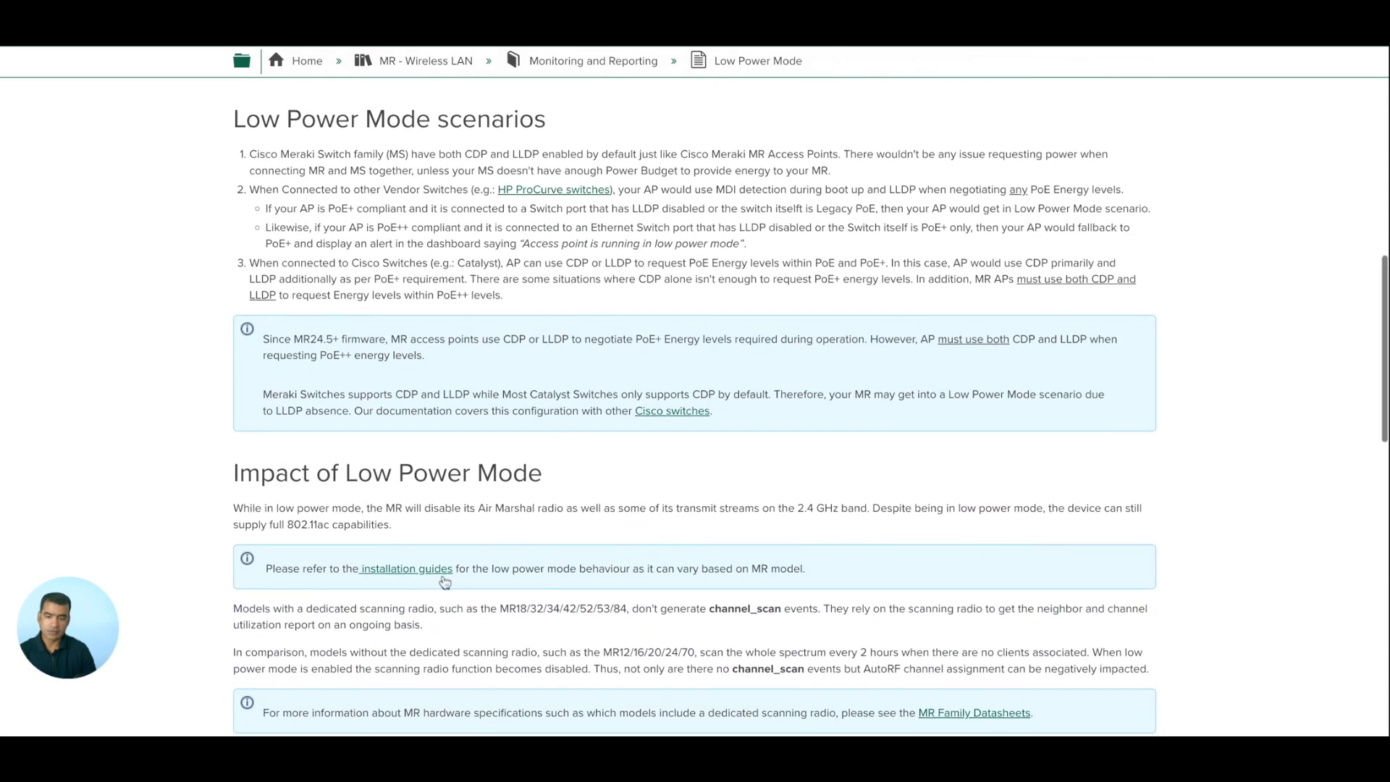
{"action": "scroll", "coordinate": [444, 582], "scroll_direction": "down", "scroll_amount": 3}
{"action": "scroll", "coordinate": [281, 304], "scroll_direction": "up", "scroll_amount": 6}
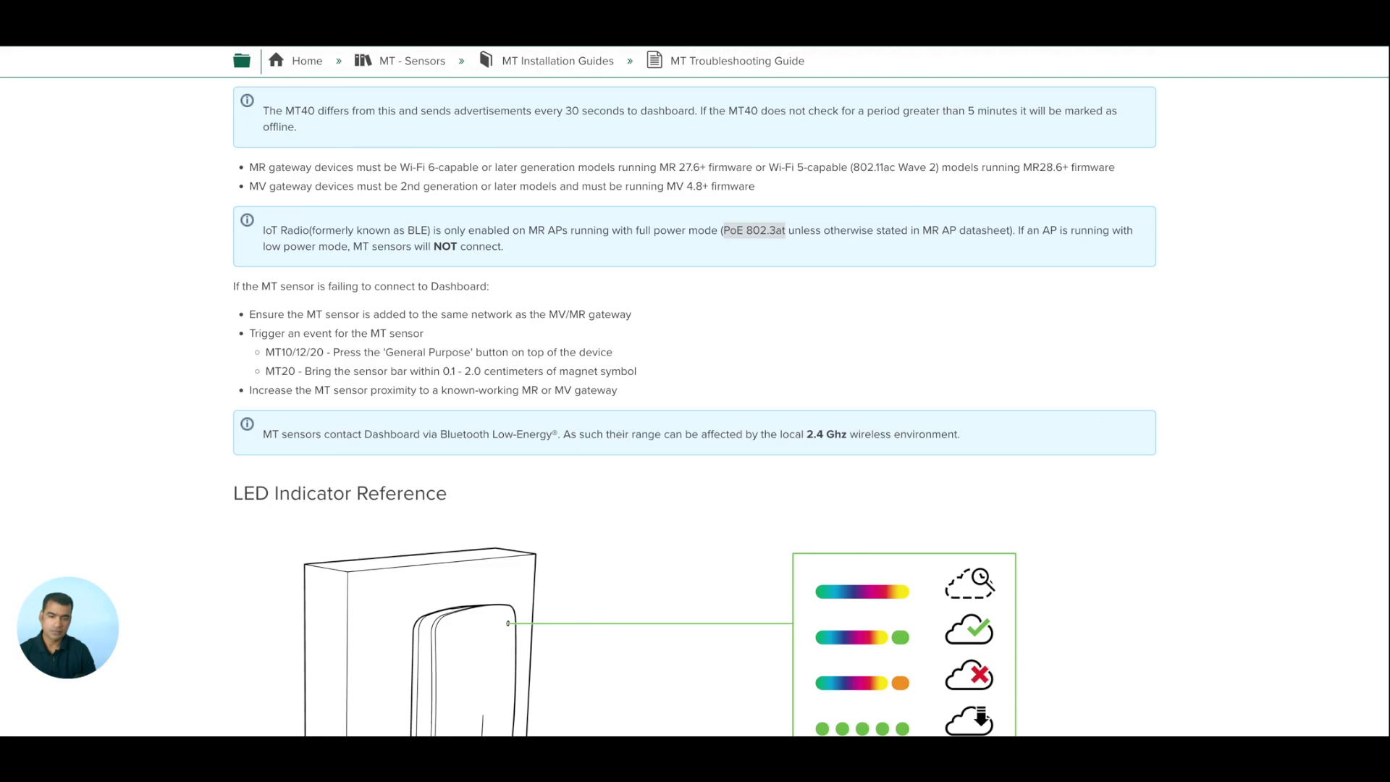
Read through the MT Troubleshooting Guide sections, then return to the MR36 dashboard page.
{"action": "scroll", "coordinate": [692, 167], "scroll_direction": "down", "scroll_amount": 1}
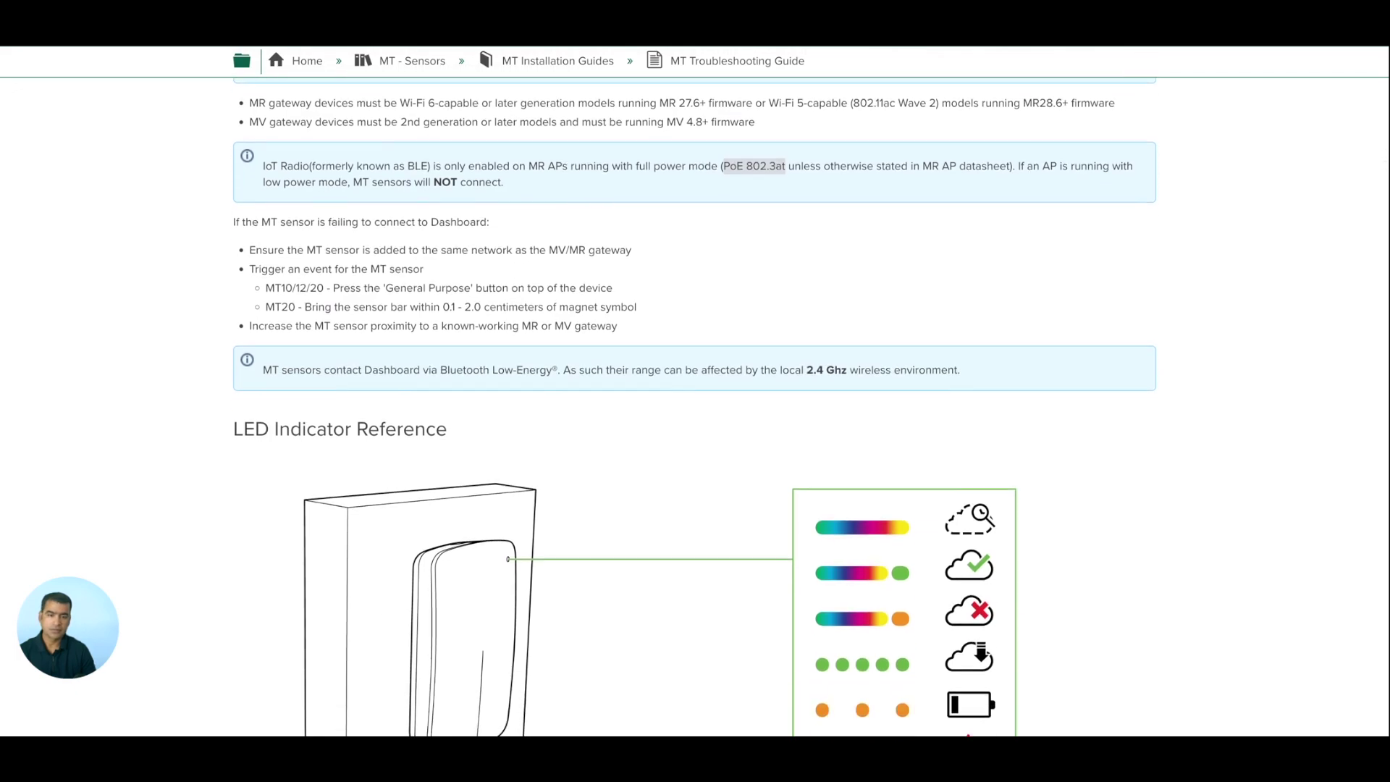
{"action": "scroll", "coordinate": [695, 406], "scroll_direction": "down", "scroll_amount": 3}
{"action": "scroll", "coordinate": [694, 406], "scroll_direction": "up", "scroll_amount": 8}
{"action": "scroll", "coordinate": [695, 405], "scroll_direction": "up", "scroll_amount": 4}
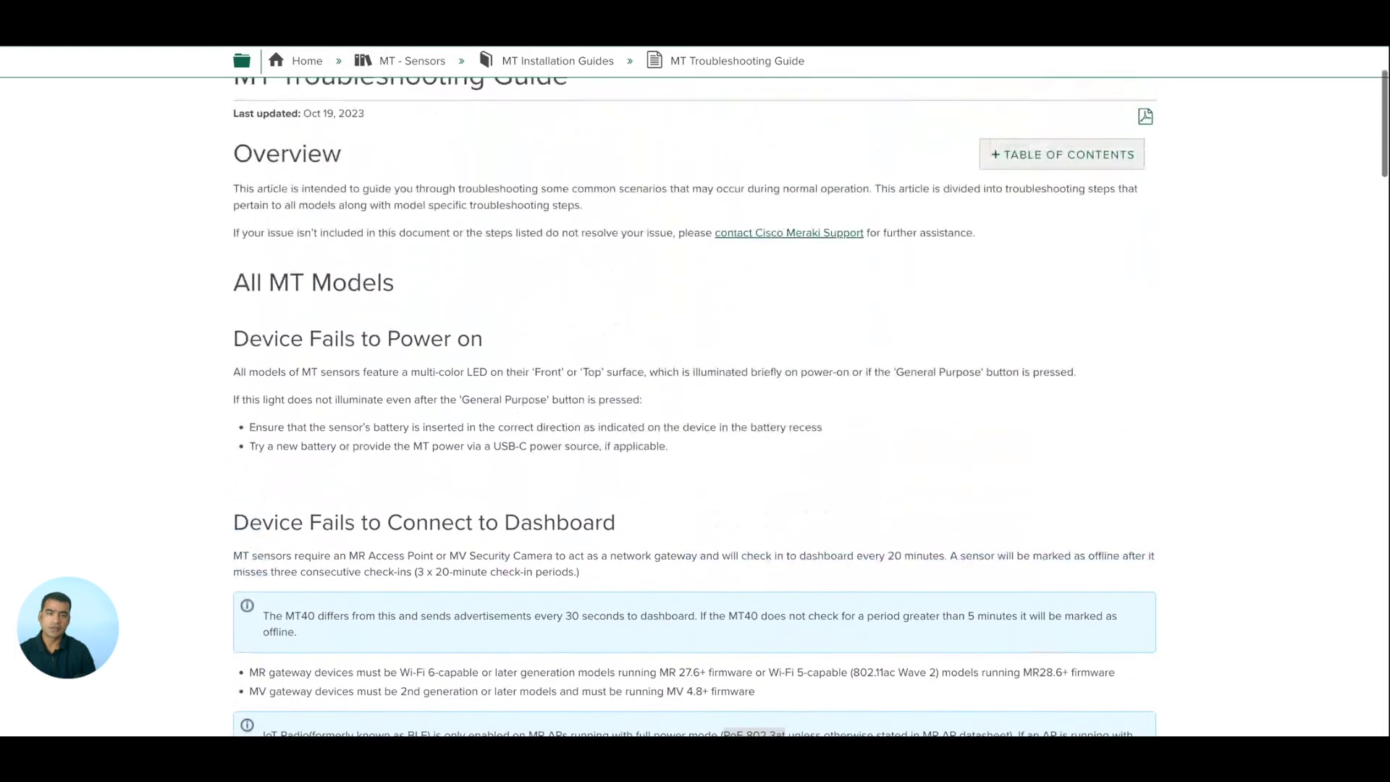
{"action": "scroll", "coordinate": [695, 405], "scroll_direction": "down", "scroll_amount": 4}
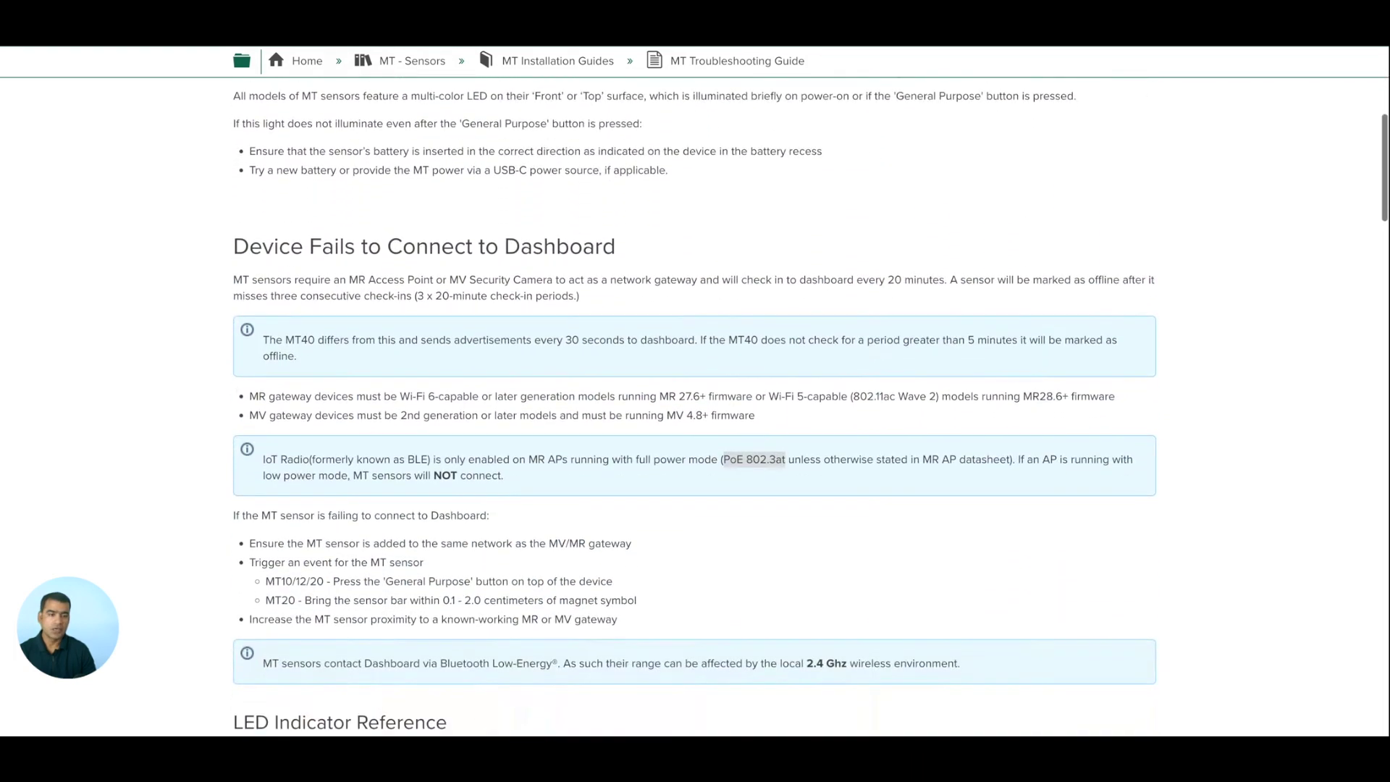
{"action": "scroll", "coordinate": [694, 405], "scroll_direction": "down", "scroll_amount": 2}
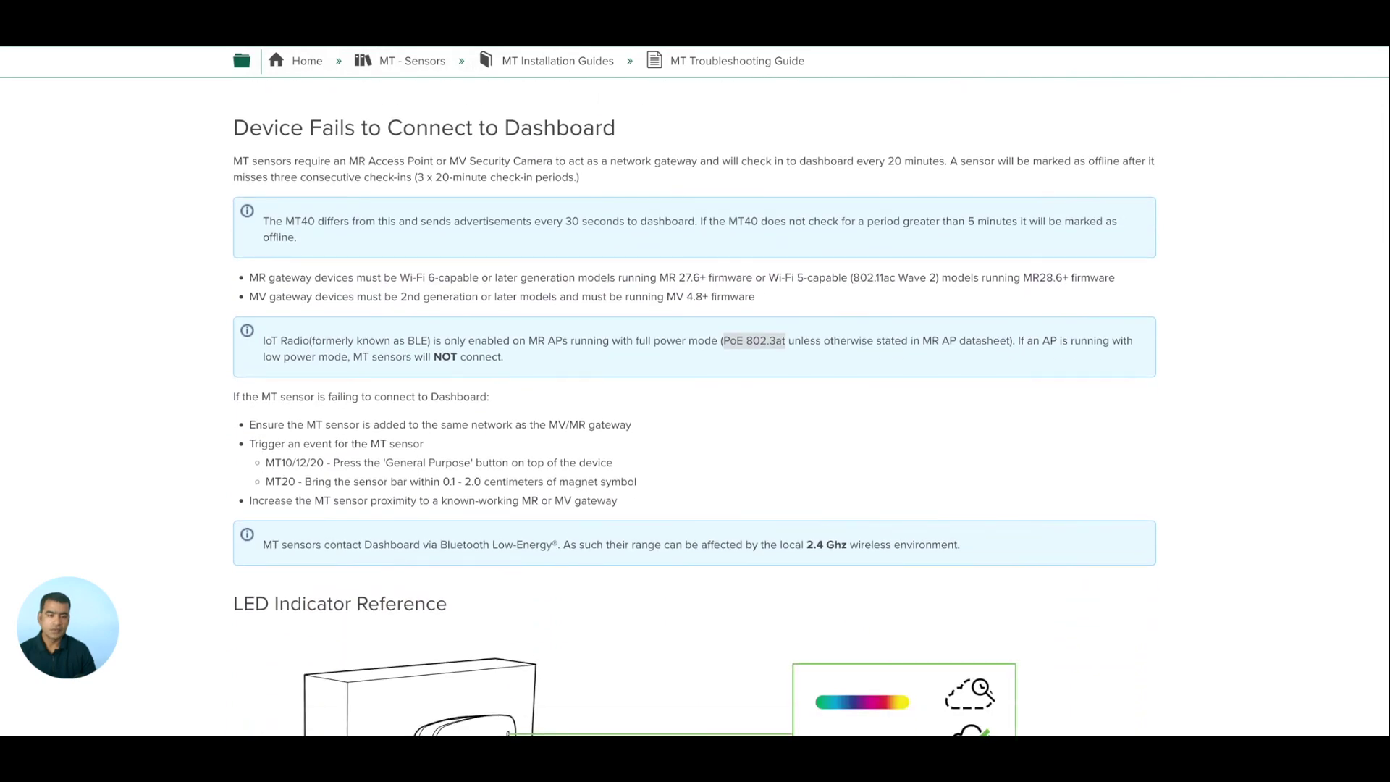
{"action": "scroll", "coordinate": [695, 405], "scroll_direction": "down", "scroll_amount": 10}
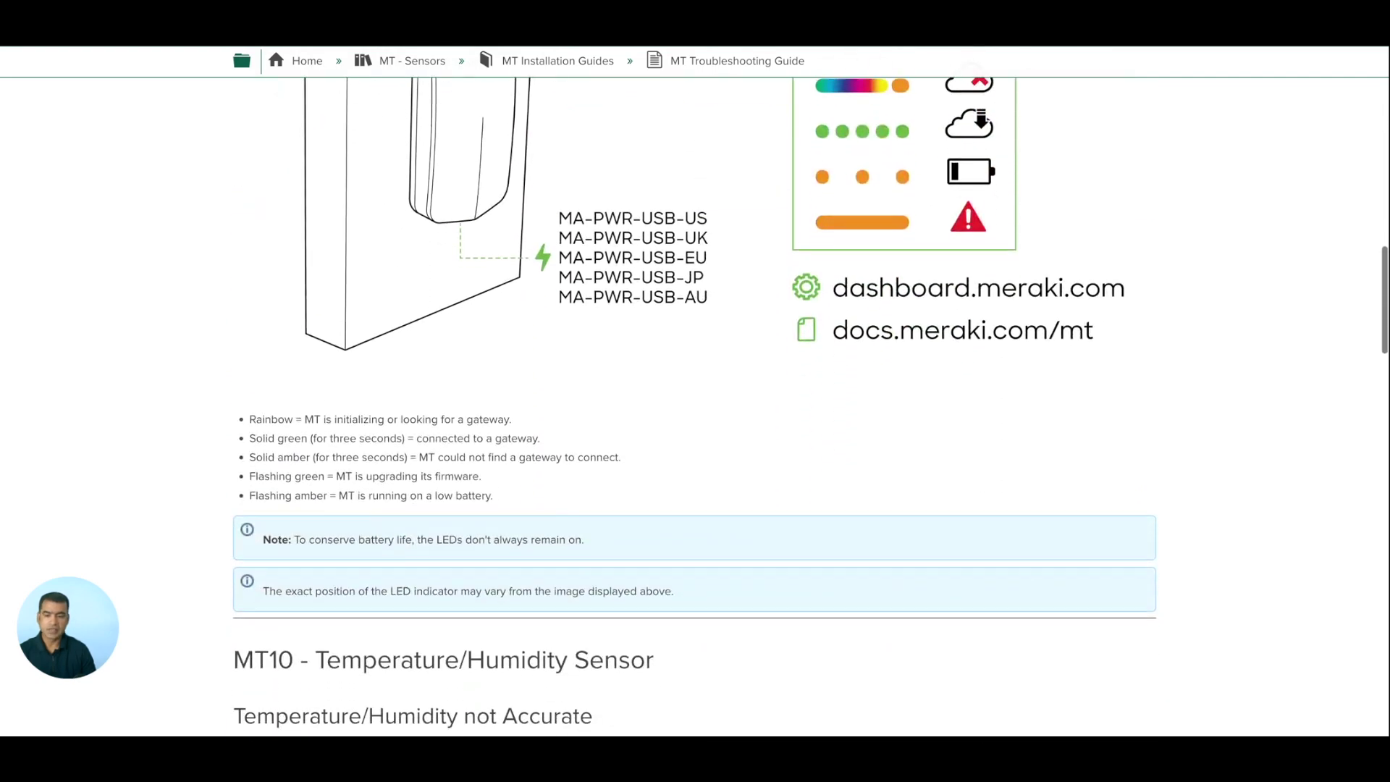
{"action": "scroll", "coordinate": [695, 405], "scroll_direction": "down", "scroll_amount": 2}
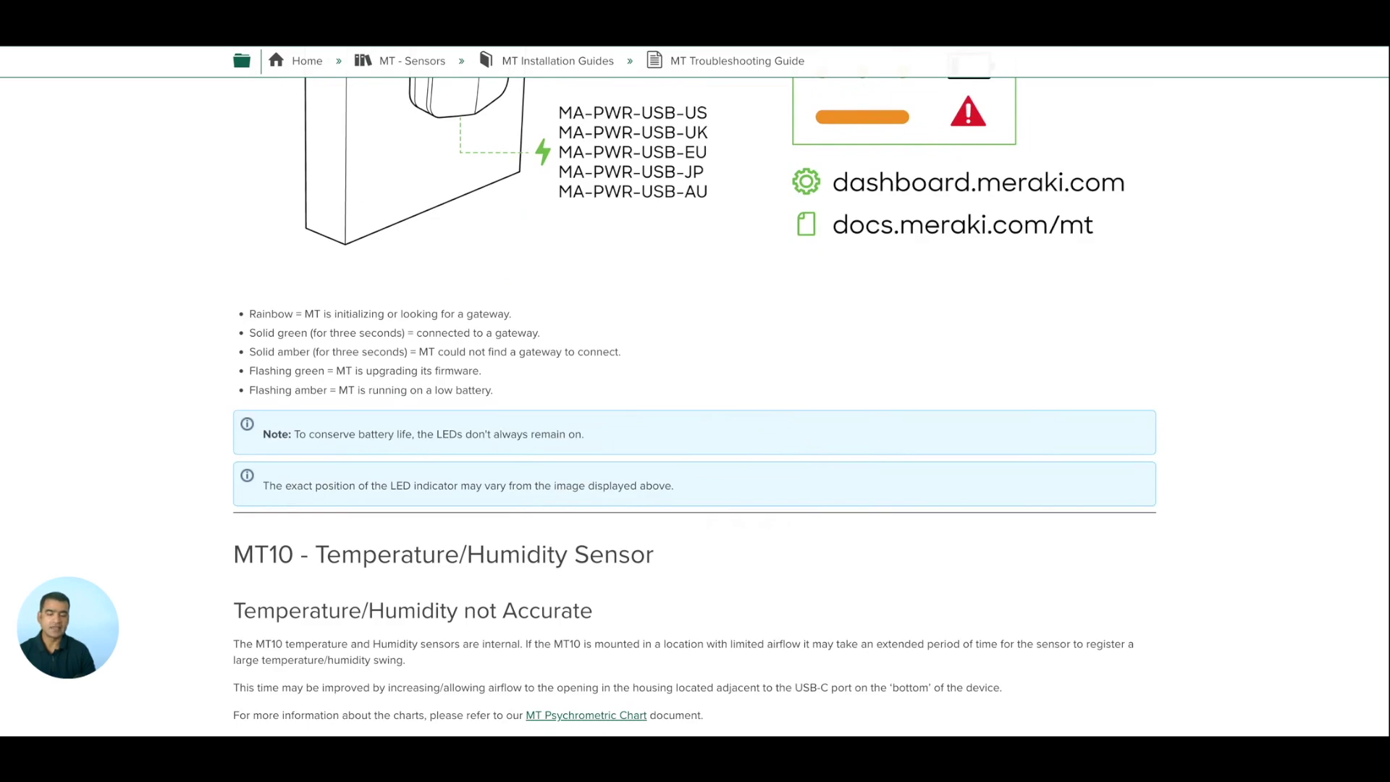
{"action": "scroll", "coordinate": [695, 405], "scroll_direction": "down", "scroll_amount": 8}
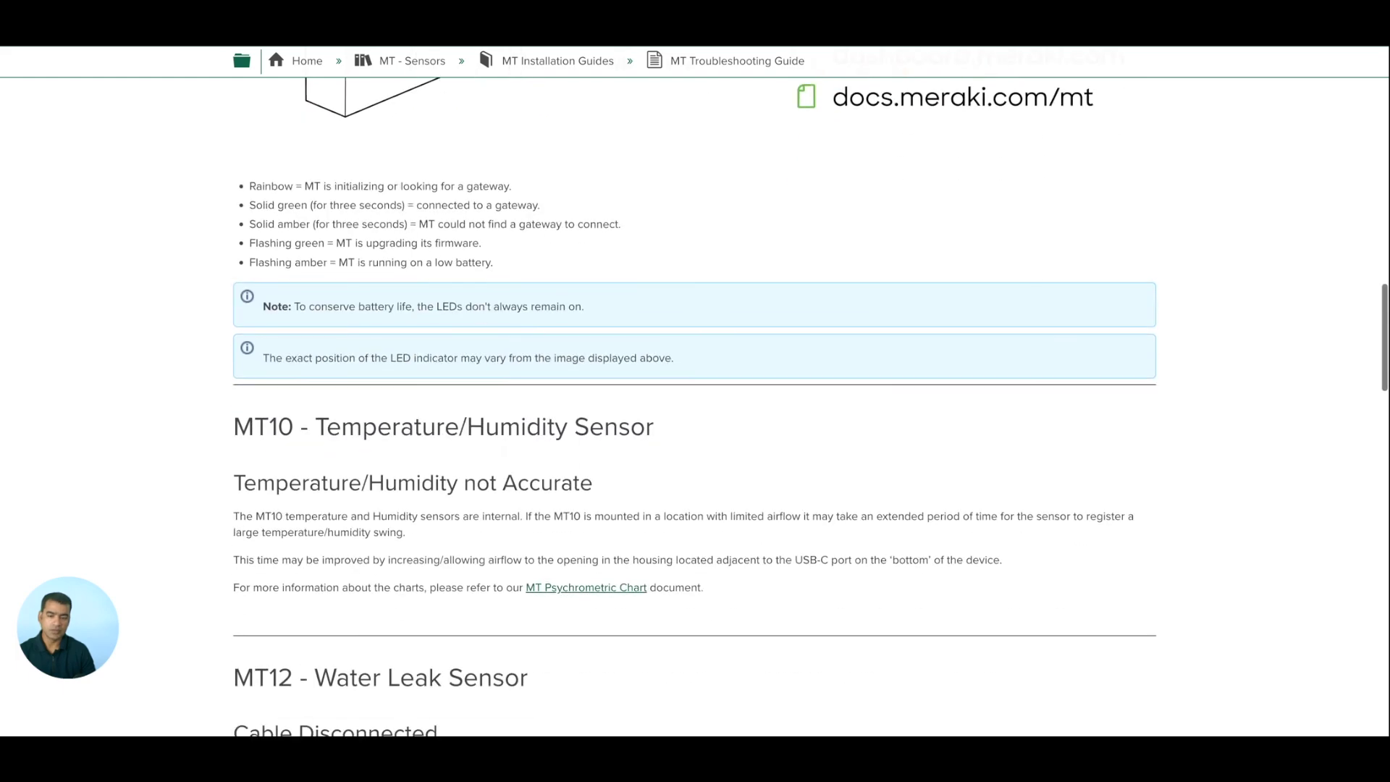
{"action": "scroll", "coordinate": [695, 406], "scroll_direction": "down", "scroll_amount": 8}
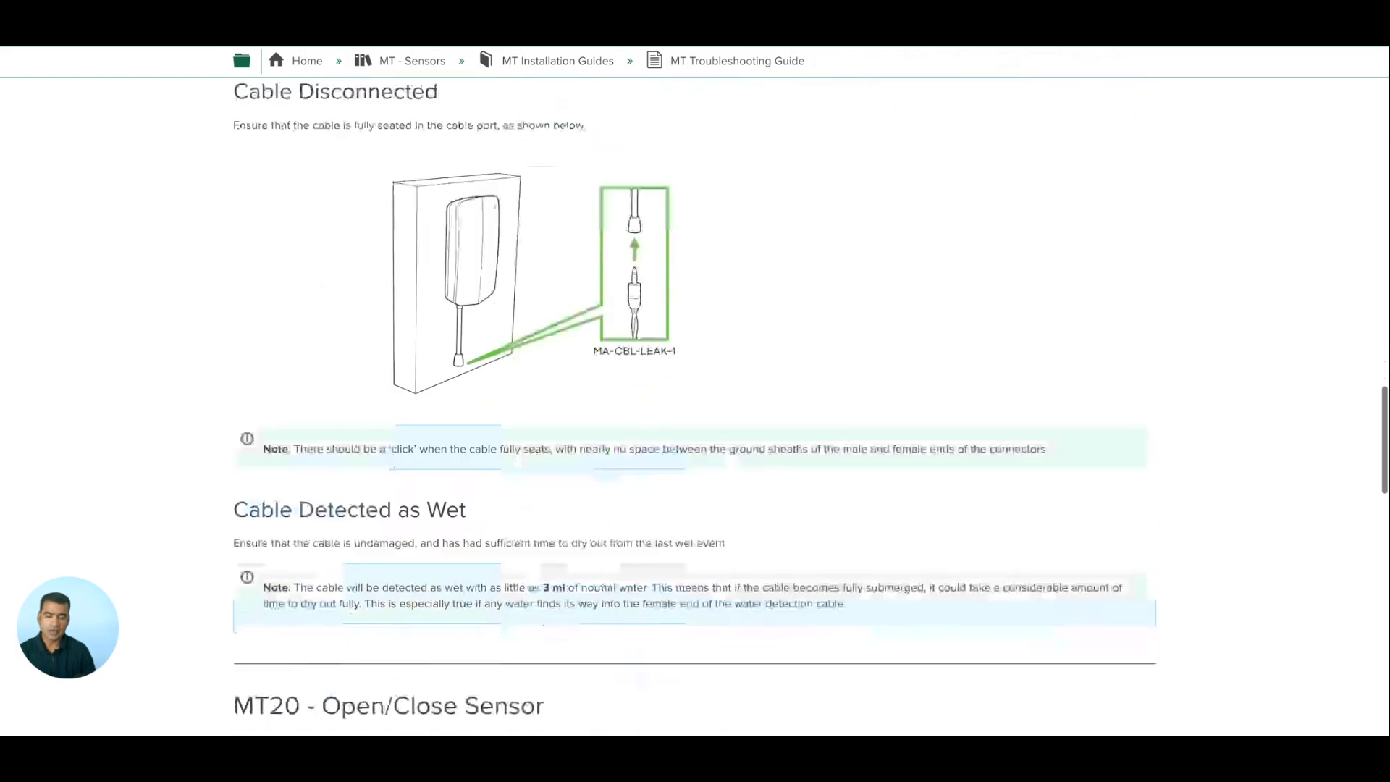
{"action": "scroll", "coordinate": [695, 406], "scroll_direction": "up", "scroll_amount": 20}
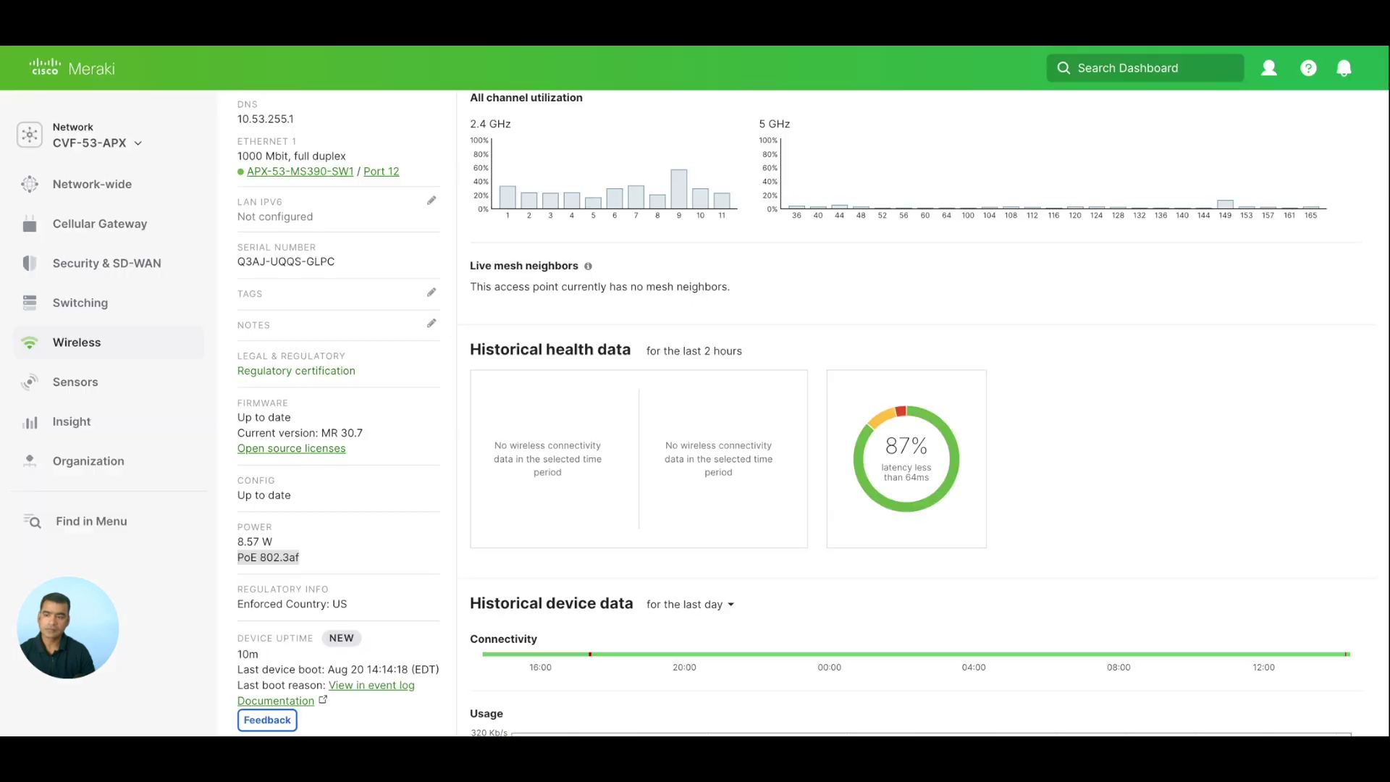
{"action": "mouse_move", "coordinate": [100, 354]}
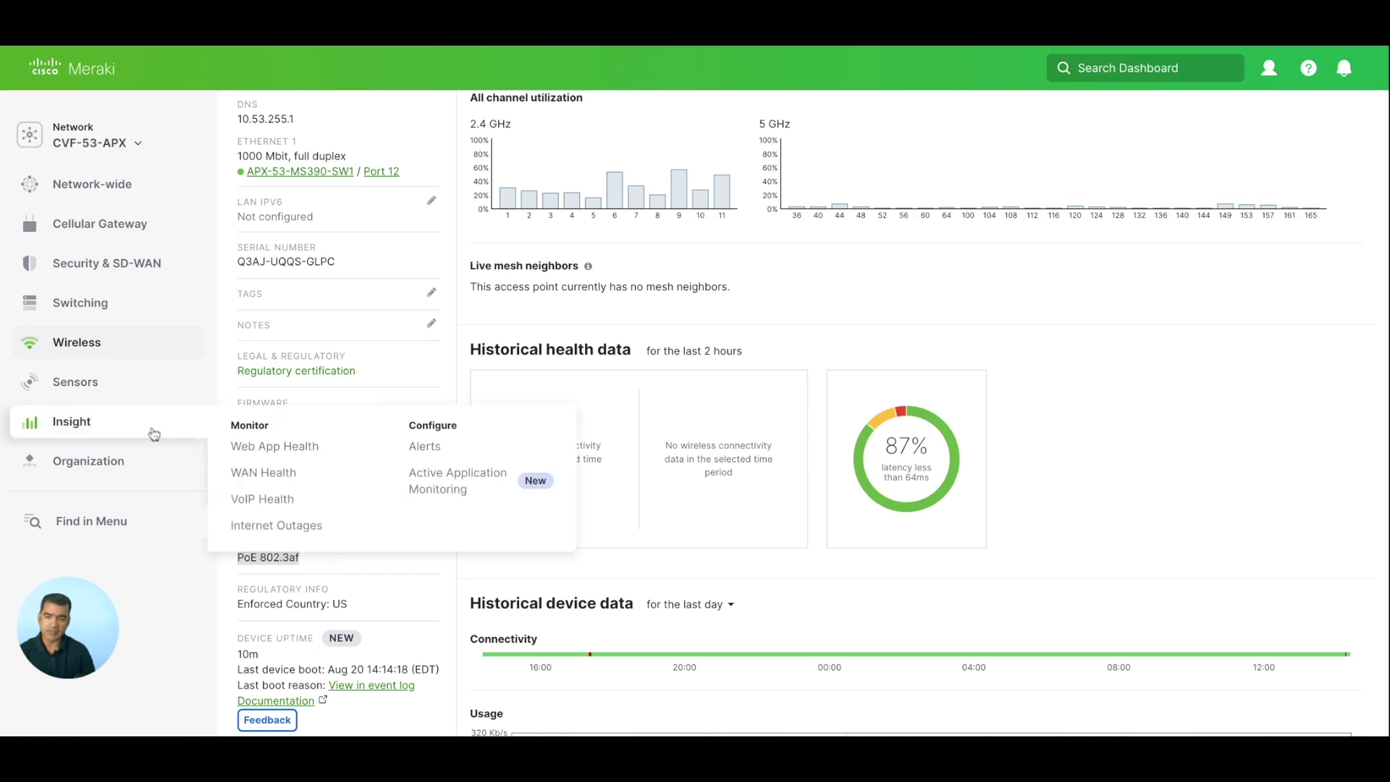
{"action": "mouse_move", "coordinate": [129, 388]}
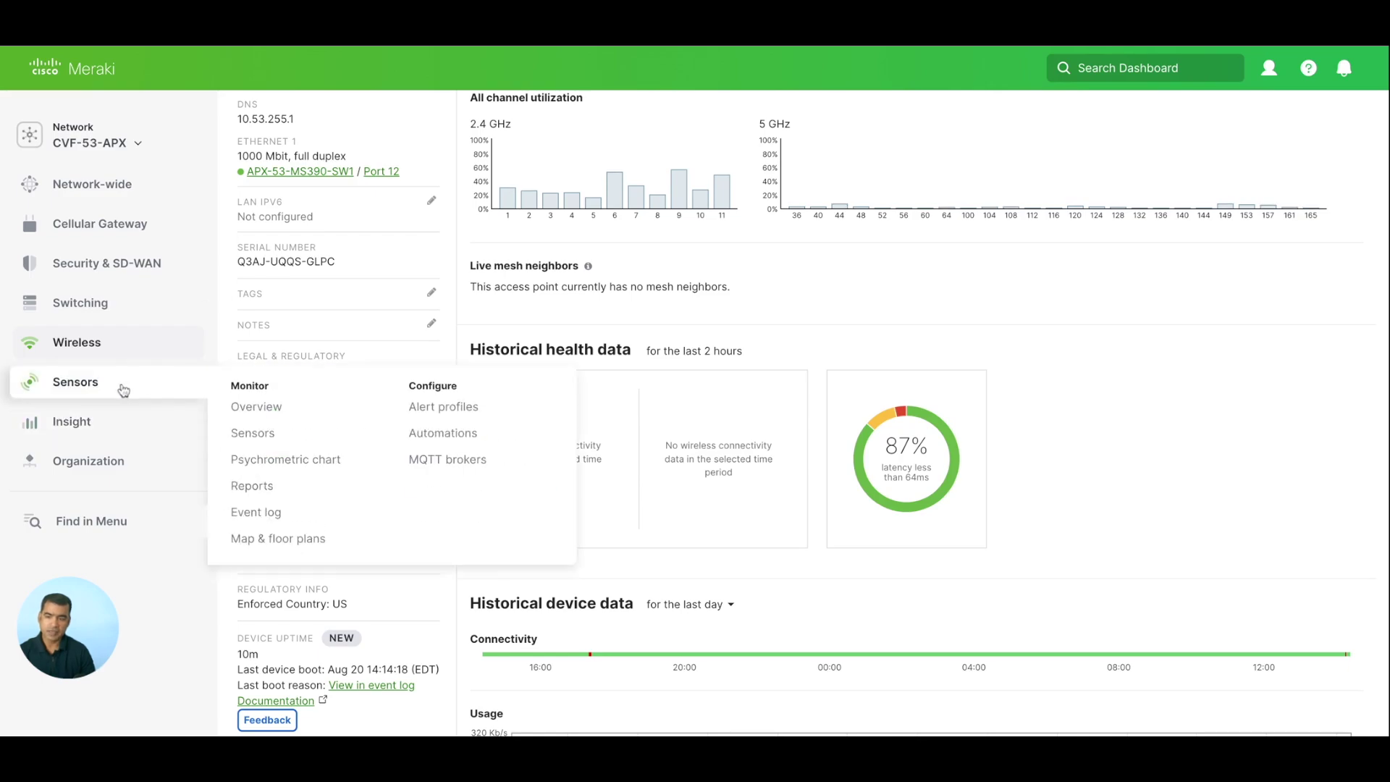
Open the network's Sensors list, now showing the MT14 online at 62 IAQ.
{"action": "left_click", "coordinate": [278, 433]}
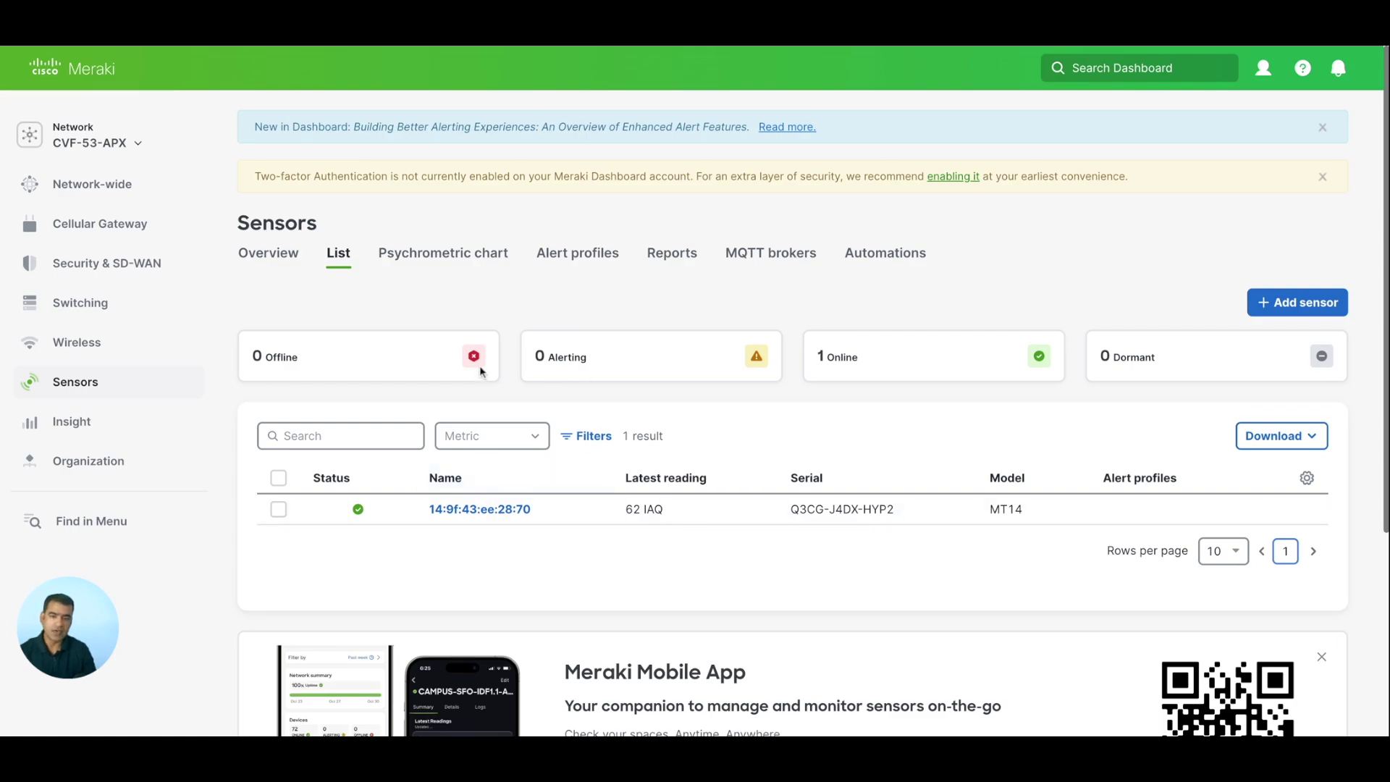
Open the MT14's sensor data and review its 62 IAQ, 81.8°F and 51% RH readings.
{"action": "left_click", "coordinate": [500, 510]}
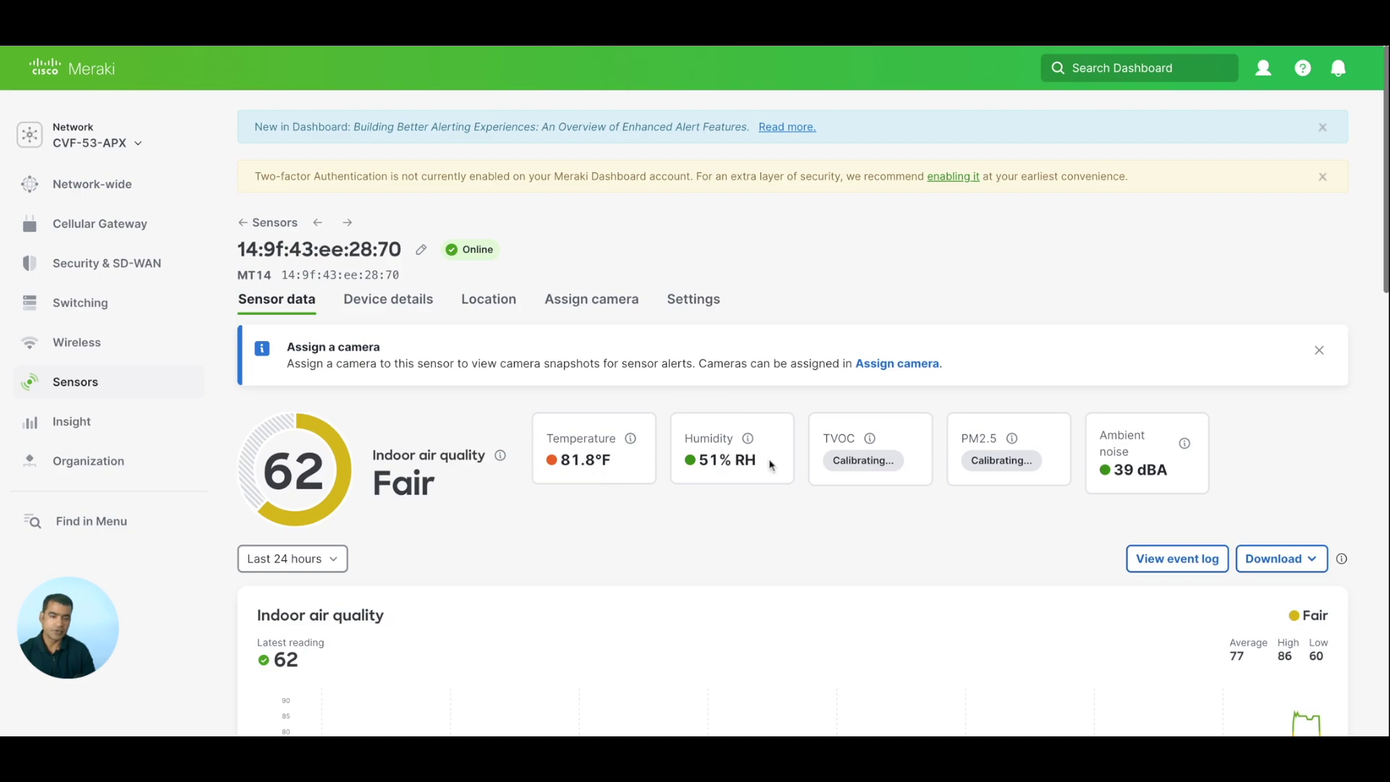
{"action": "mouse_move", "coordinate": [913, 475]}
{"action": "scroll", "coordinate": [601, 535], "scroll_direction": "down", "scroll_amount": 1}
{"action": "scroll", "coordinate": [602, 535], "scroll_direction": "up", "scroll_amount": 1}
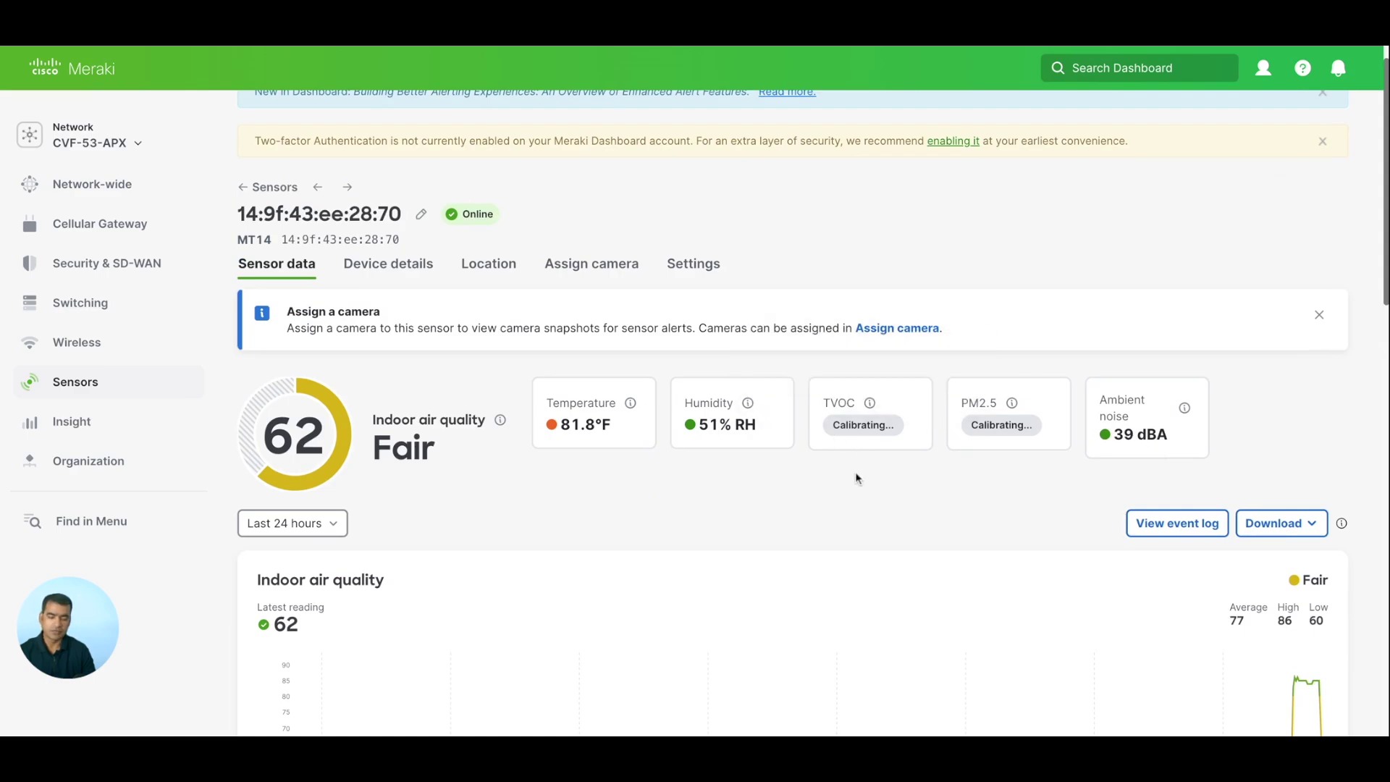
{"action": "scroll", "coordinate": [856, 478], "scroll_direction": "down", "scroll_amount": 7}
{"action": "scroll", "coordinate": [855, 477], "scroll_direction": "up", "scroll_amount": 3}
{"action": "scroll", "coordinate": [855, 478], "scroll_direction": "up", "scroll_amount": 5}
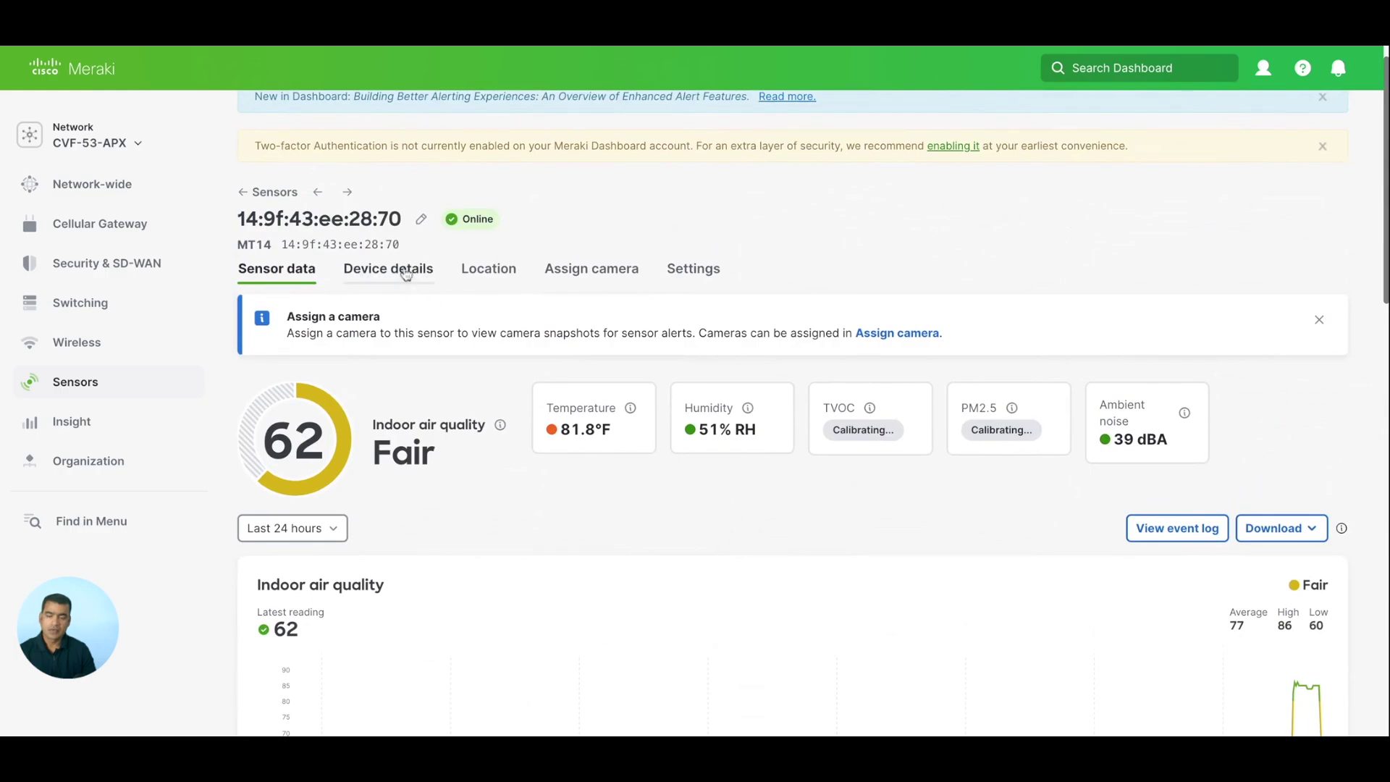
Review the MT14's device details: -35 dBm signal, USB power, firmware MT 1.5 up to date.
{"action": "left_click", "coordinate": [406, 273]}
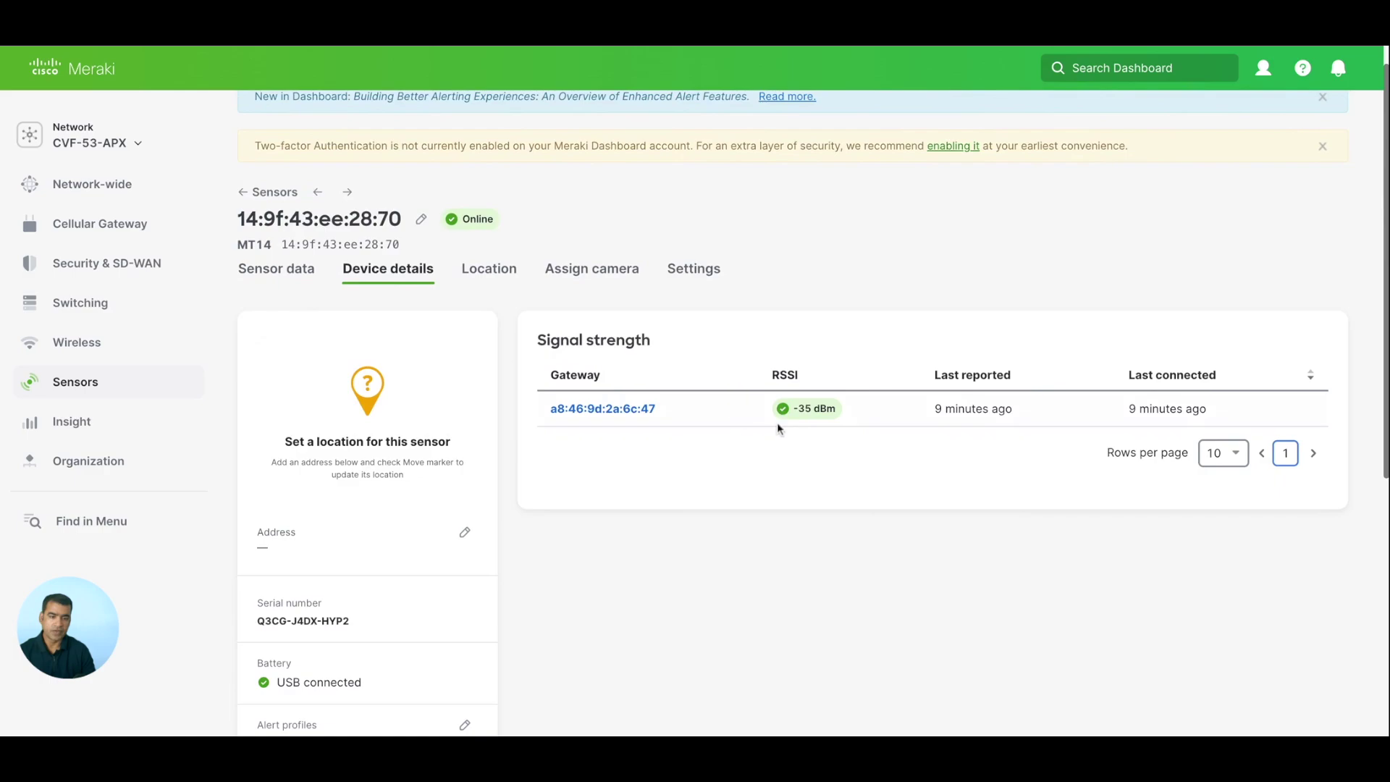
{"action": "mouse_move", "coordinate": [809, 421]}
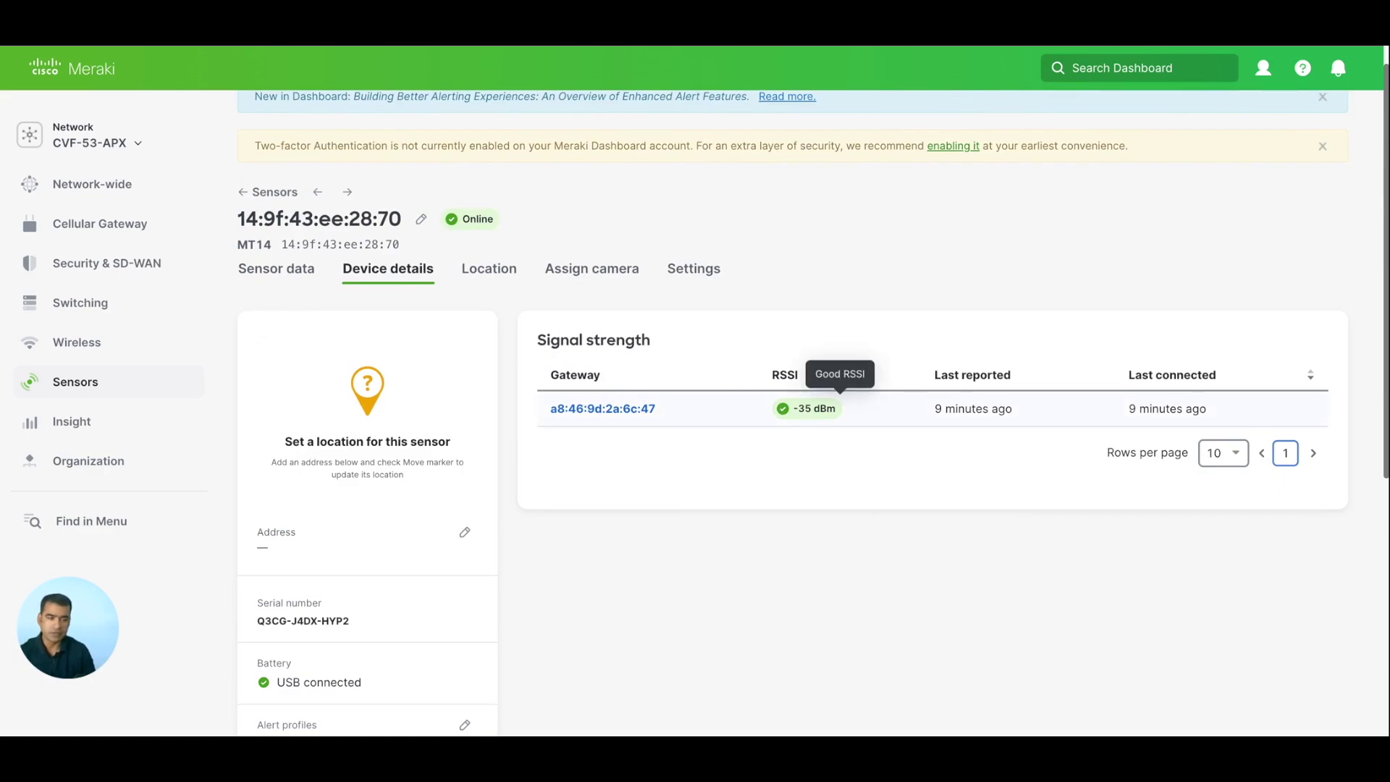
{"action": "scroll", "coordinate": [670, 419], "scroll_direction": "down", "scroll_amount": 2}
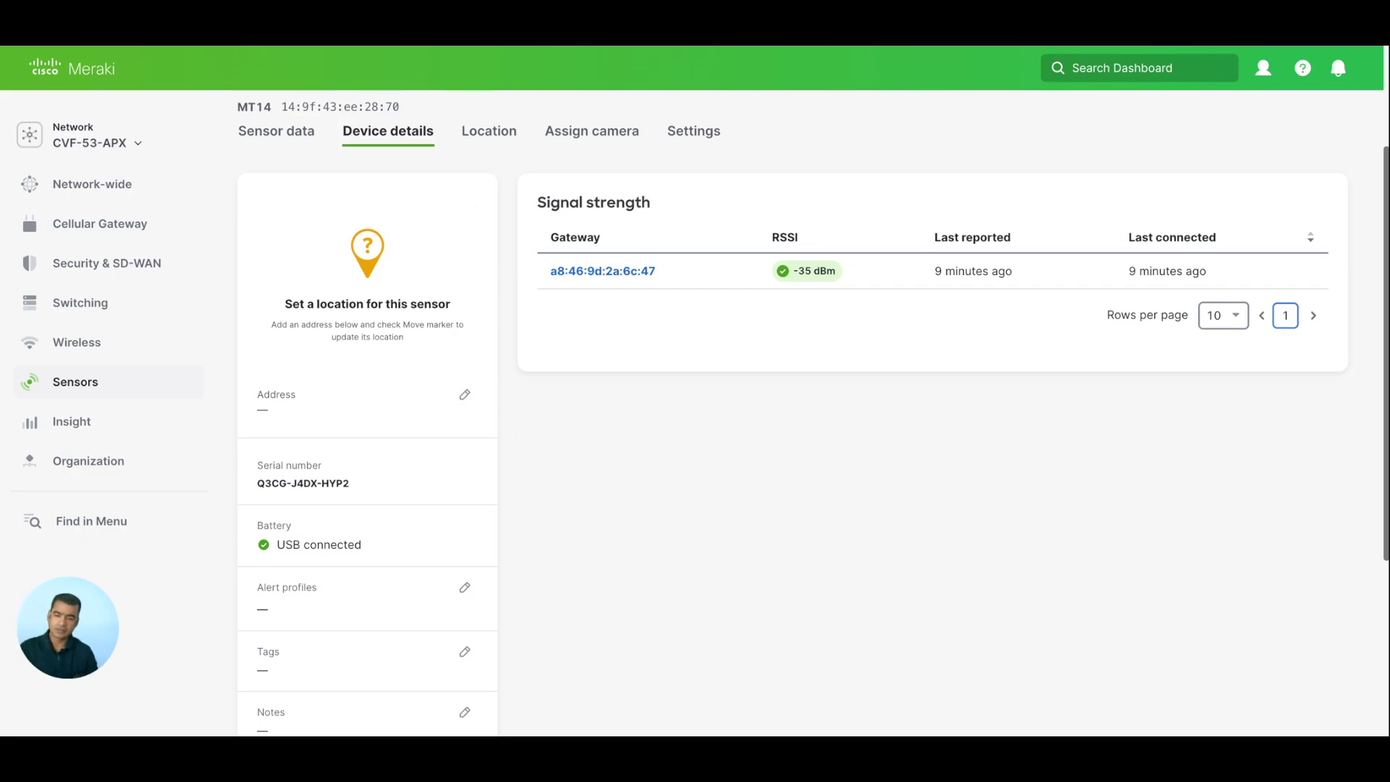
{"action": "scroll", "coordinate": [326, 576], "scroll_direction": "down", "scroll_amount": 2}
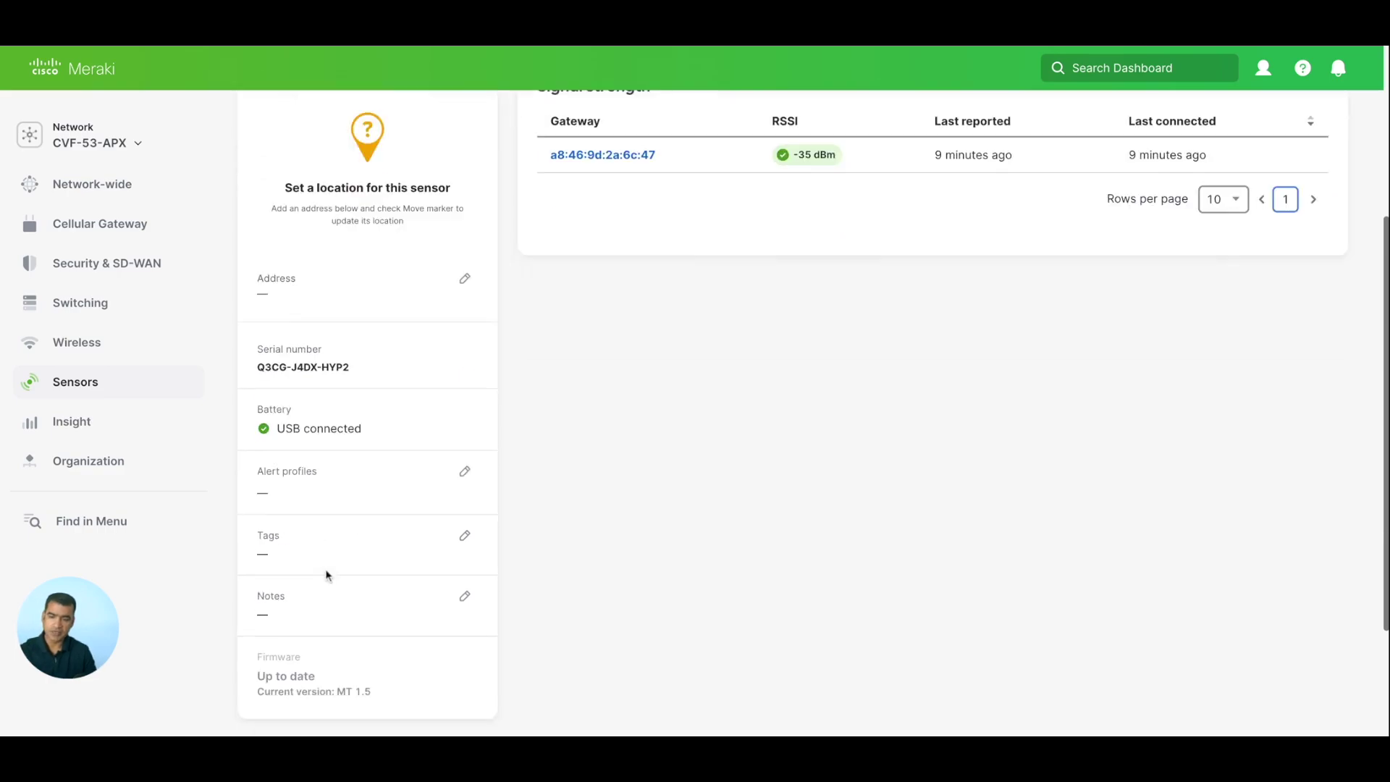
{"action": "scroll", "coordinate": [326, 576], "scroll_direction": "up", "scroll_amount": 4}
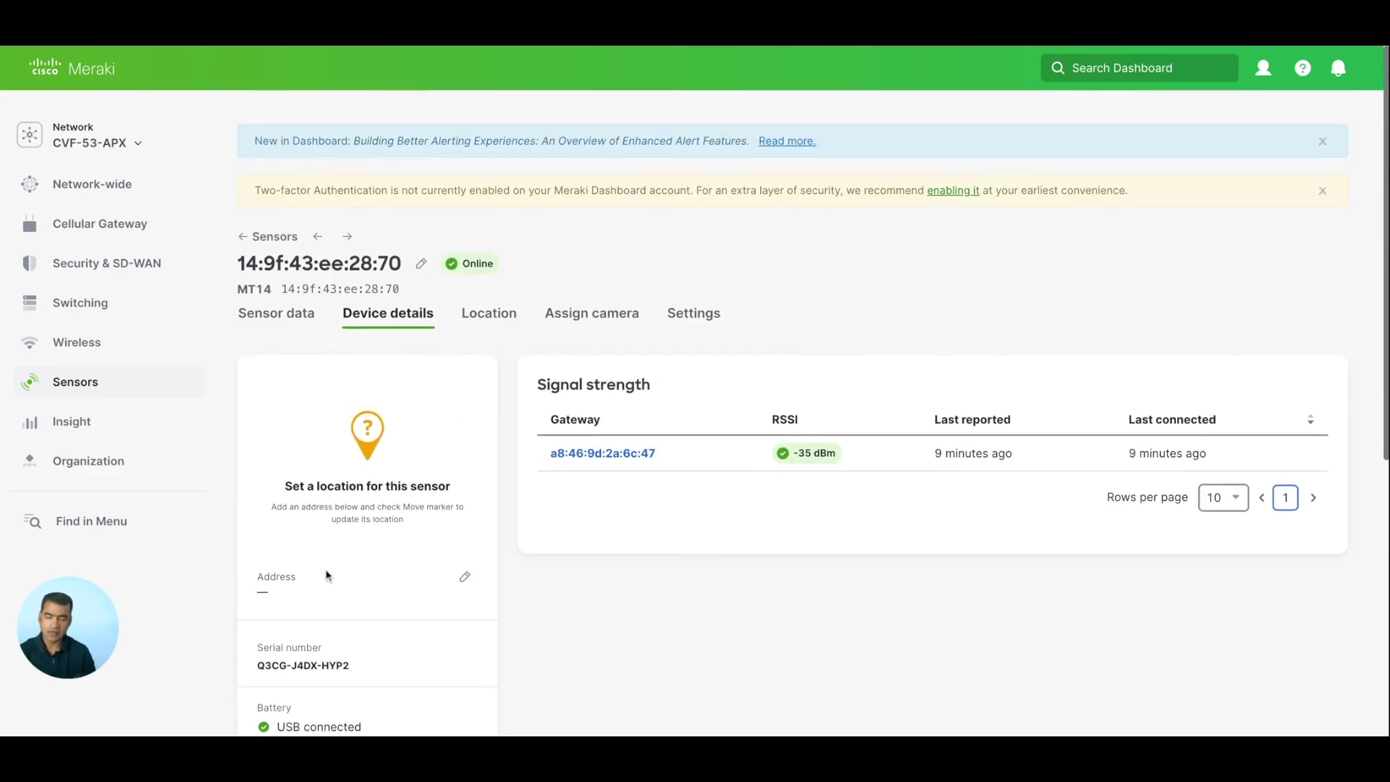
Review the MT14's Location and Settings tabs, leaving PM2.5 High Sampling Mode off, then return to Sensor data.
{"action": "left_click", "coordinate": [506, 307]}
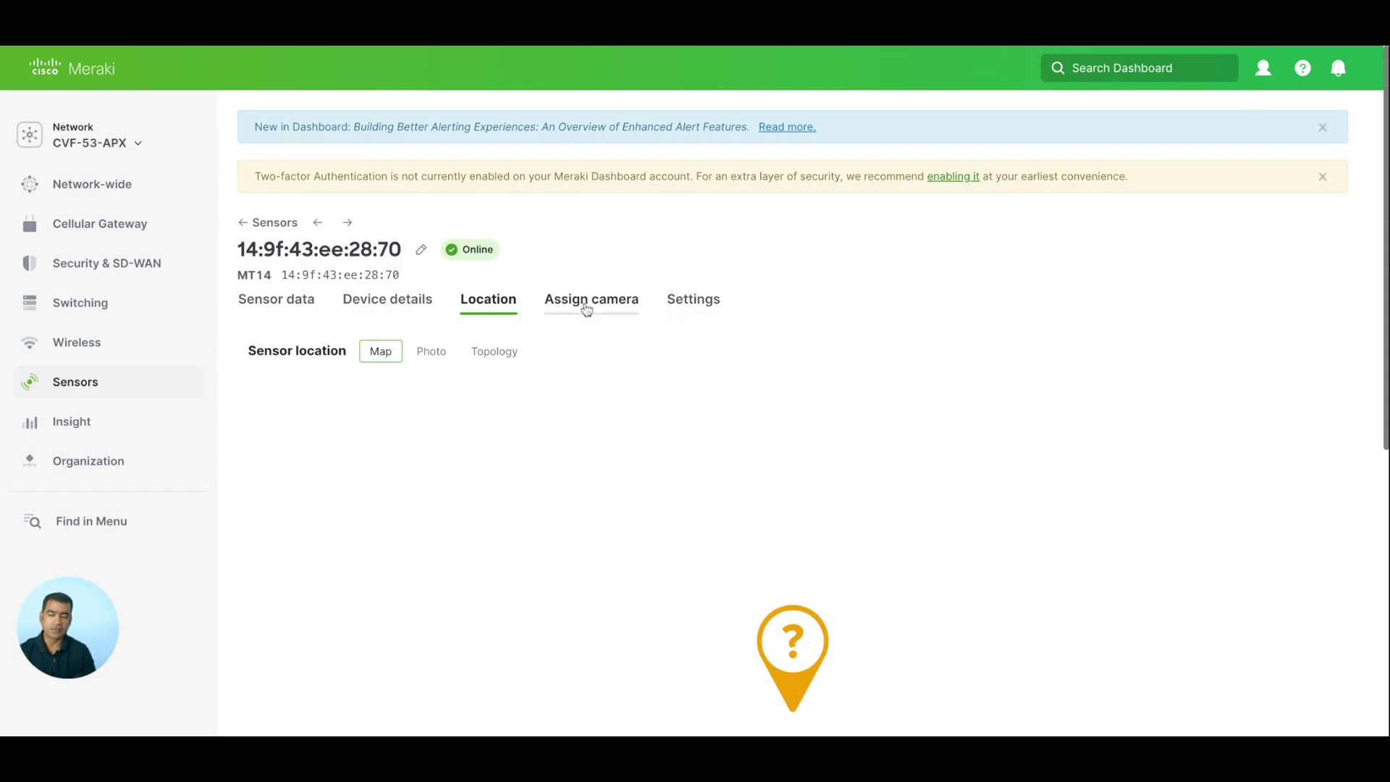
{"action": "left_click", "coordinate": [693, 301]}
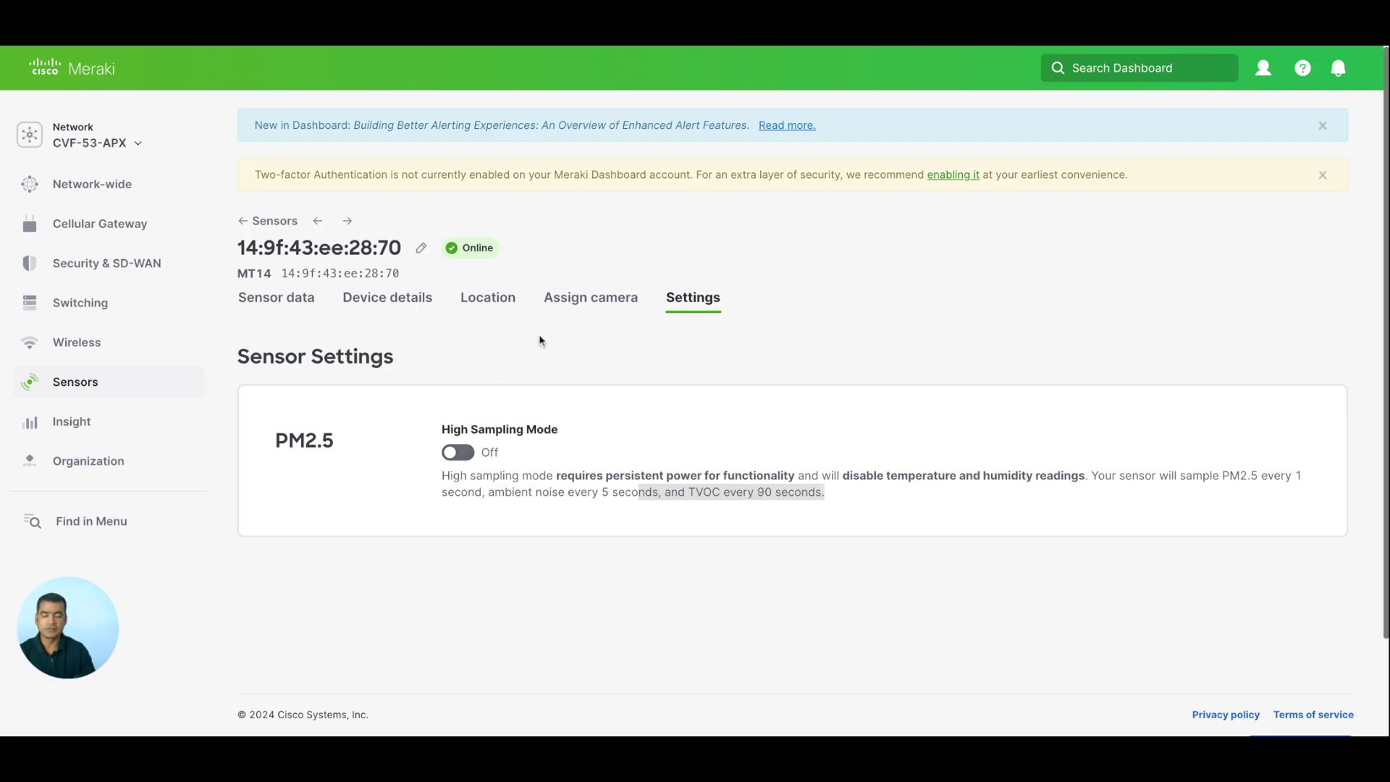
{"action": "left_click", "coordinate": [289, 298]}
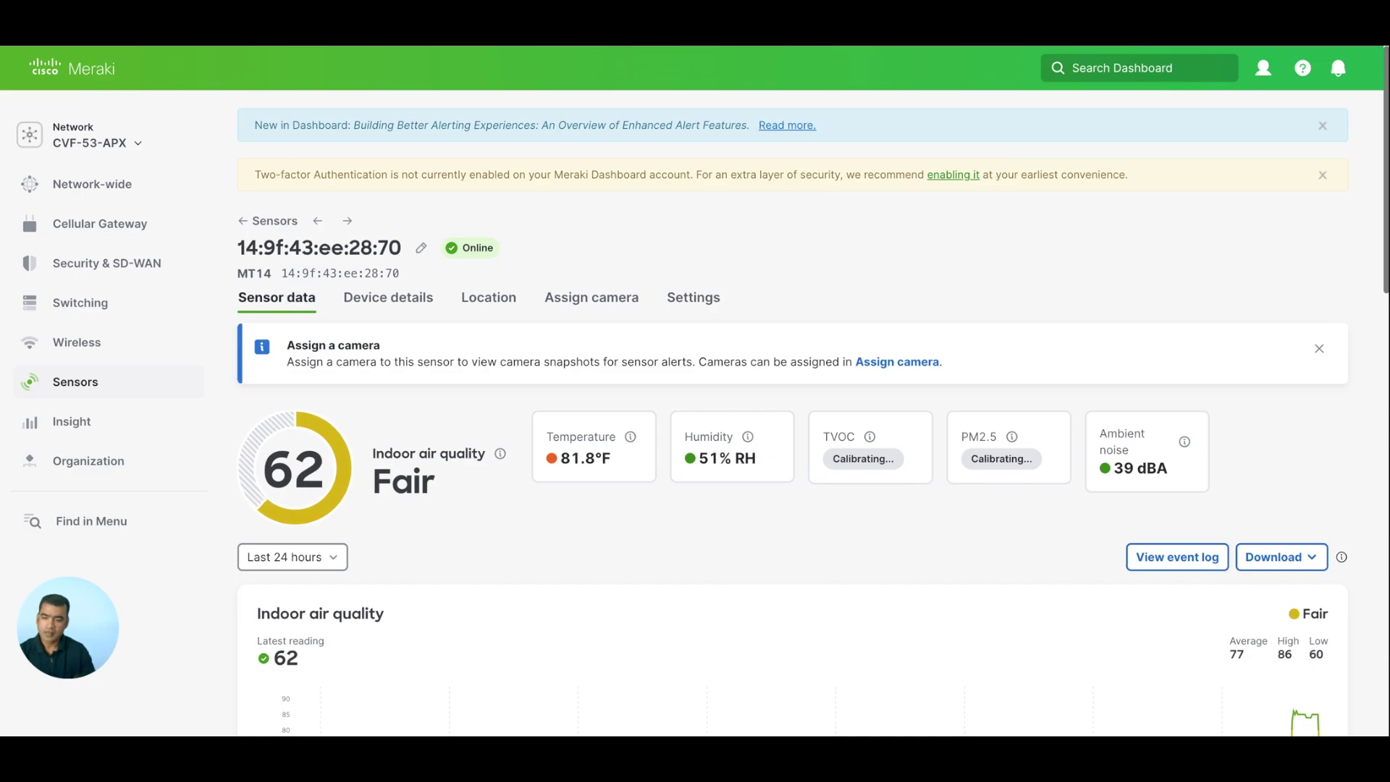
Go to Sensors > Alert profiles and highlight the default profile's '0 recipients subscribed' text.
{"action": "mouse_move", "coordinate": [135, 362]}
{"action": "mouse_move", "coordinate": [137, 399]}
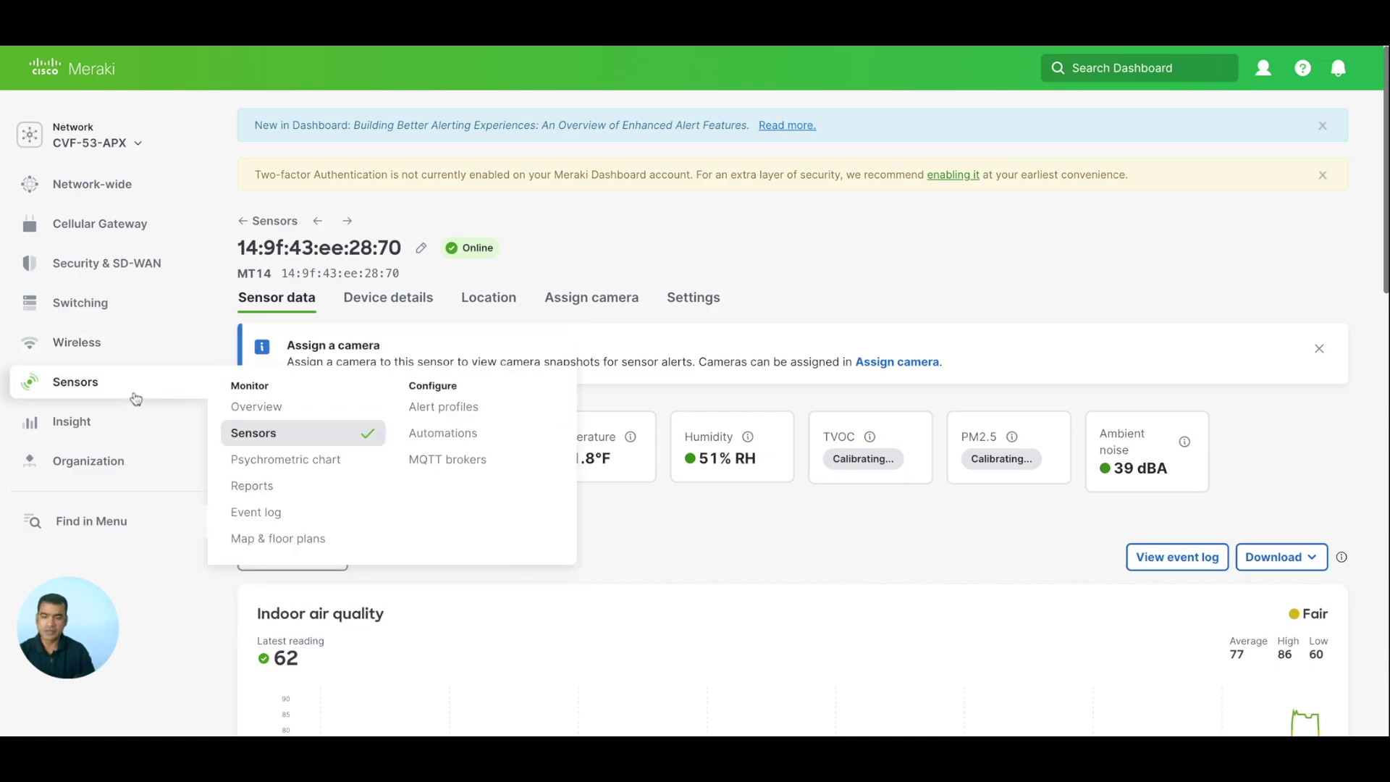
{"action": "left_click", "coordinate": [478, 415]}
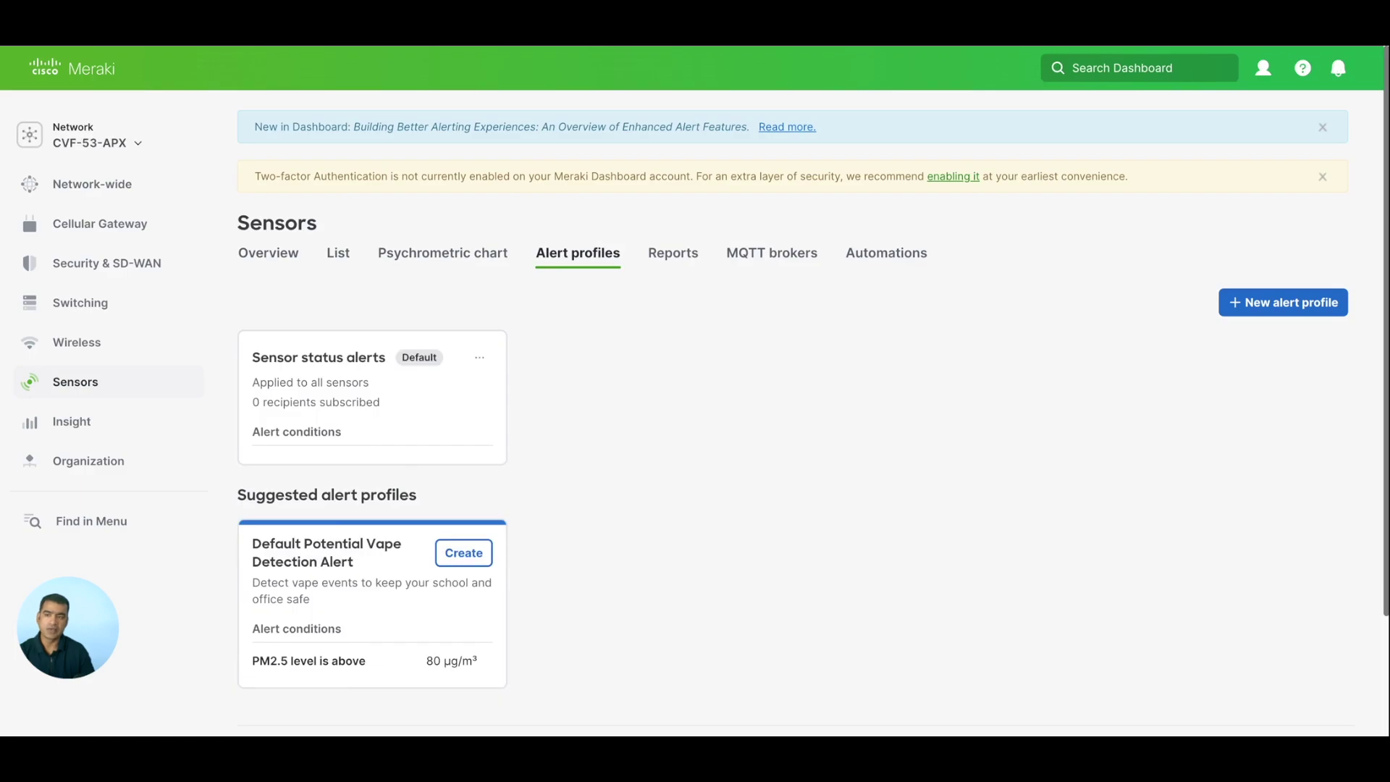
{"action": "scroll", "coordinate": [623, 468], "scroll_direction": "down", "scroll_amount": 1}
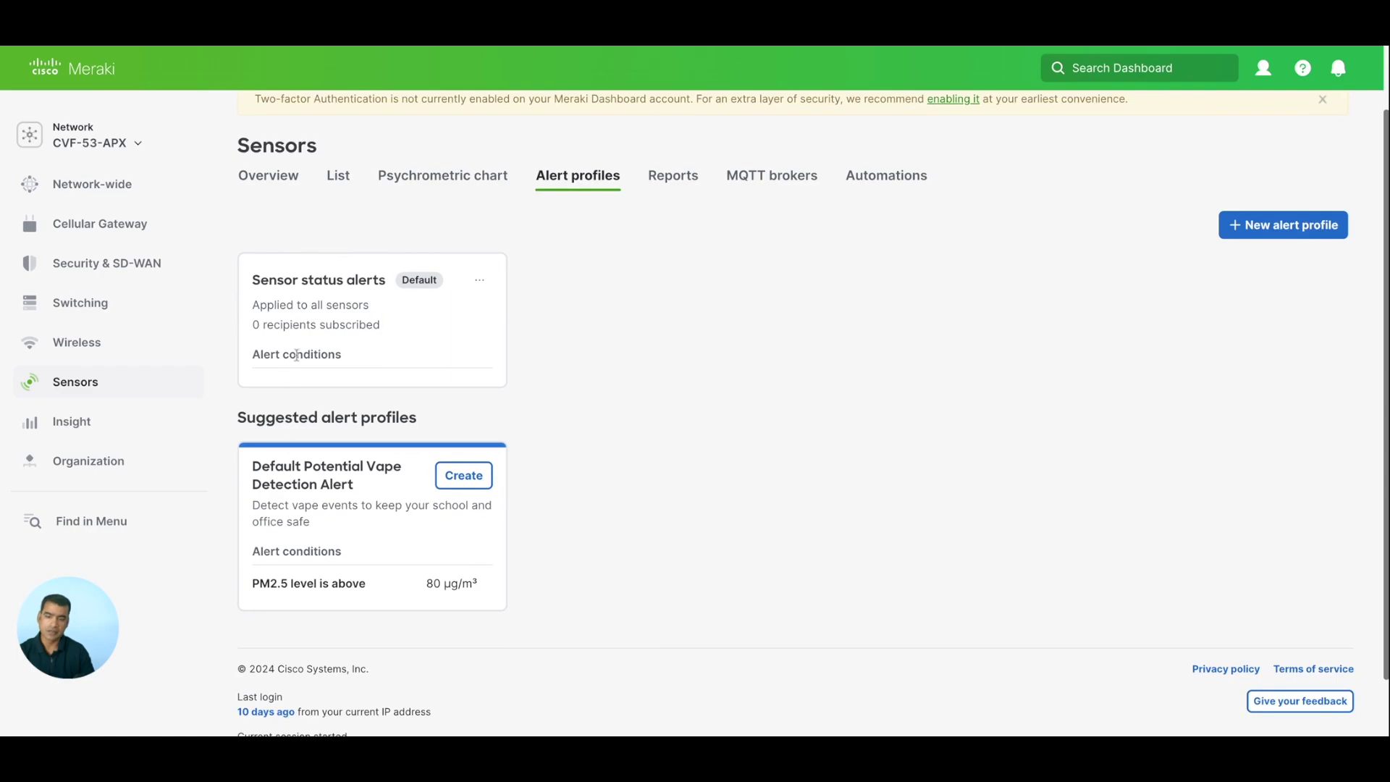
{"action": "triple_click", "coordinate": [385, 329]}
{"action": "triple_click", "coordinate": [386, 329]}
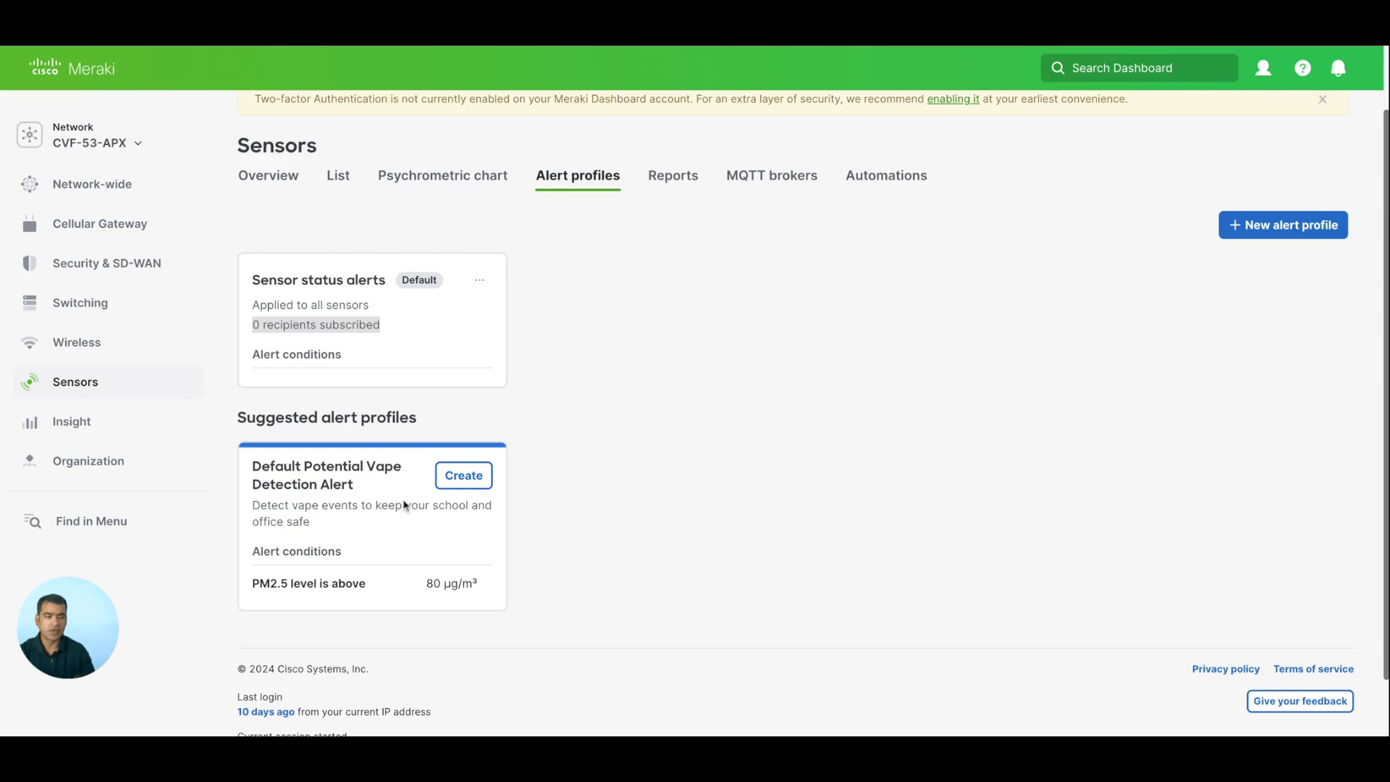
Start a new alert profile named 'test', then go back to Alert profiles without saving it.
{"action": "left_click", "coordinate": [1297, 228]}
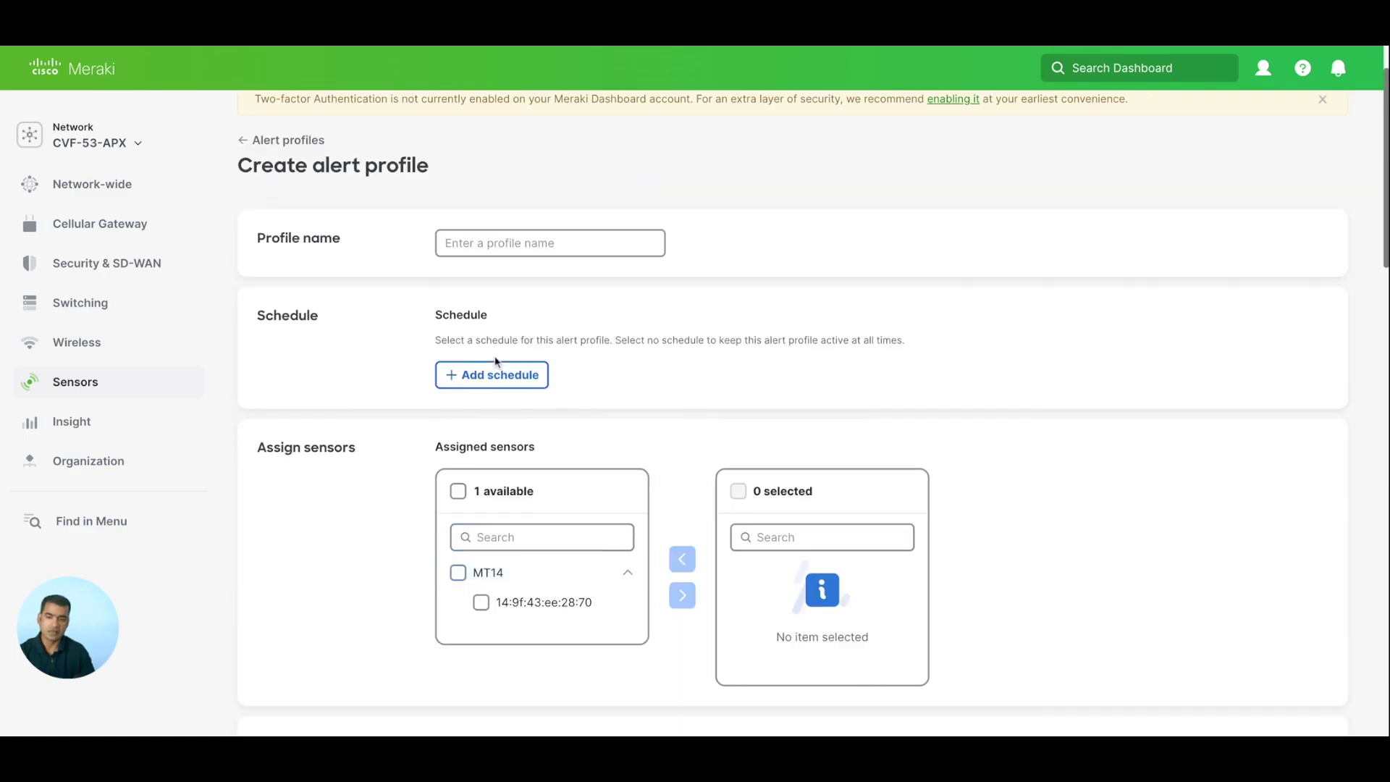
{"action": "left_click", "coordinate": [485, 245]}
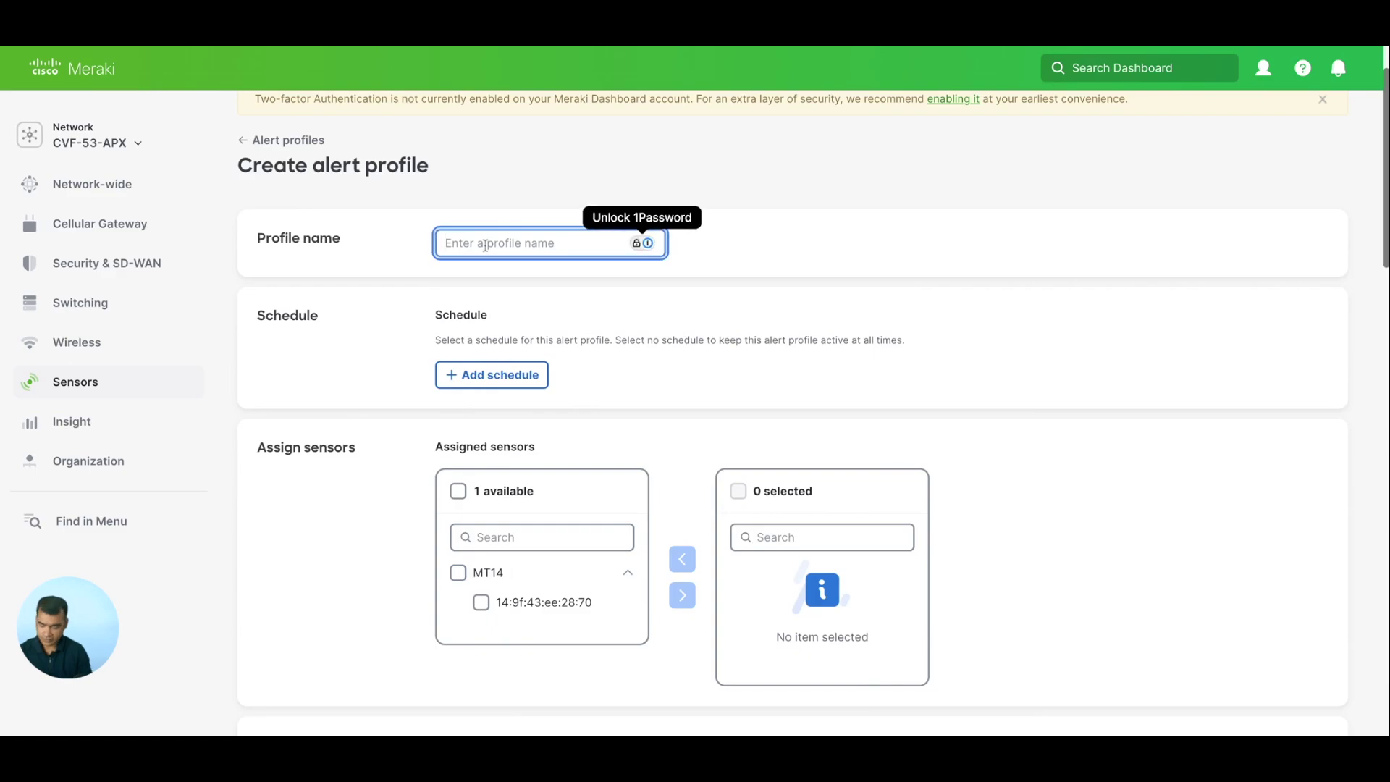
{"action": "type", "text": "test"}
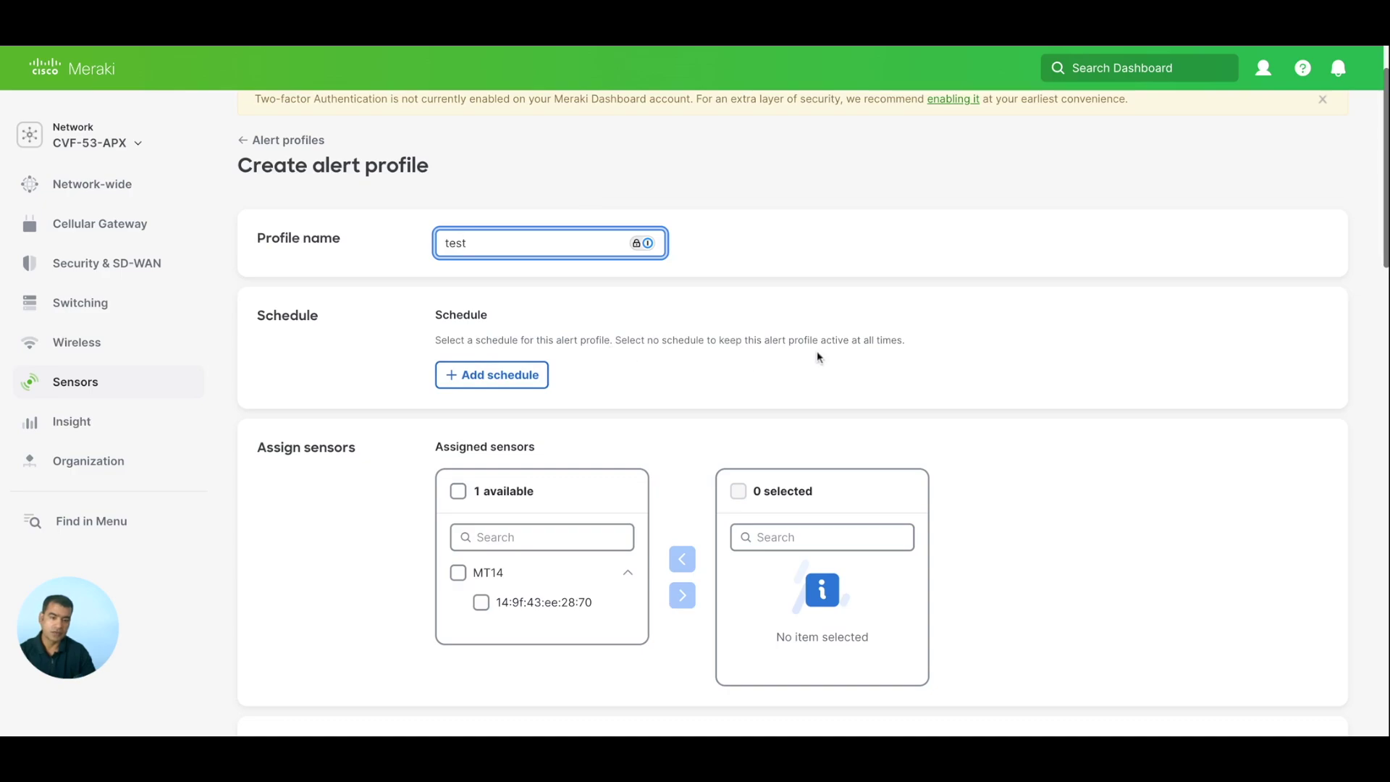
{"action": "left_click_drag", "start_coordinate": [905, 341], "coordinate": [519, 340]}
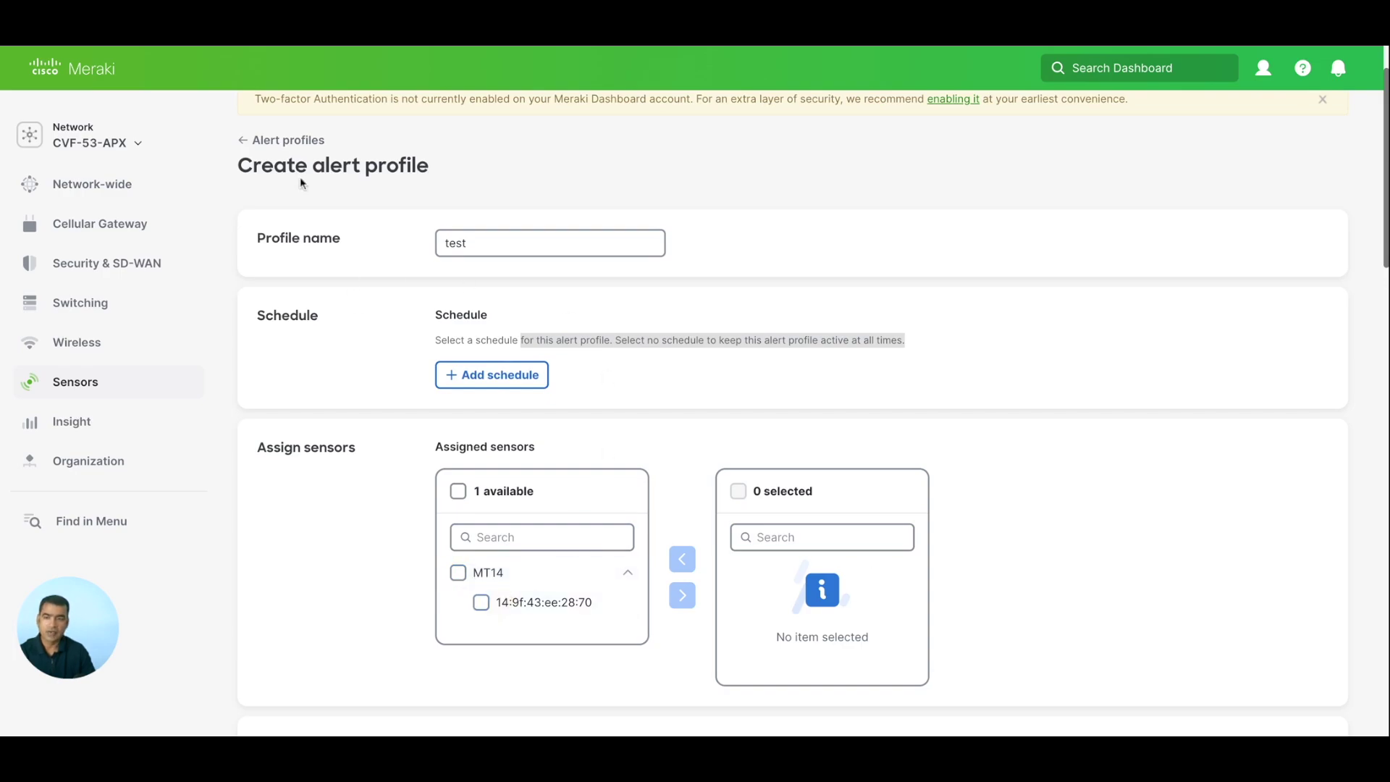
{"action": "left_click", "coordinate": [274, 149]}
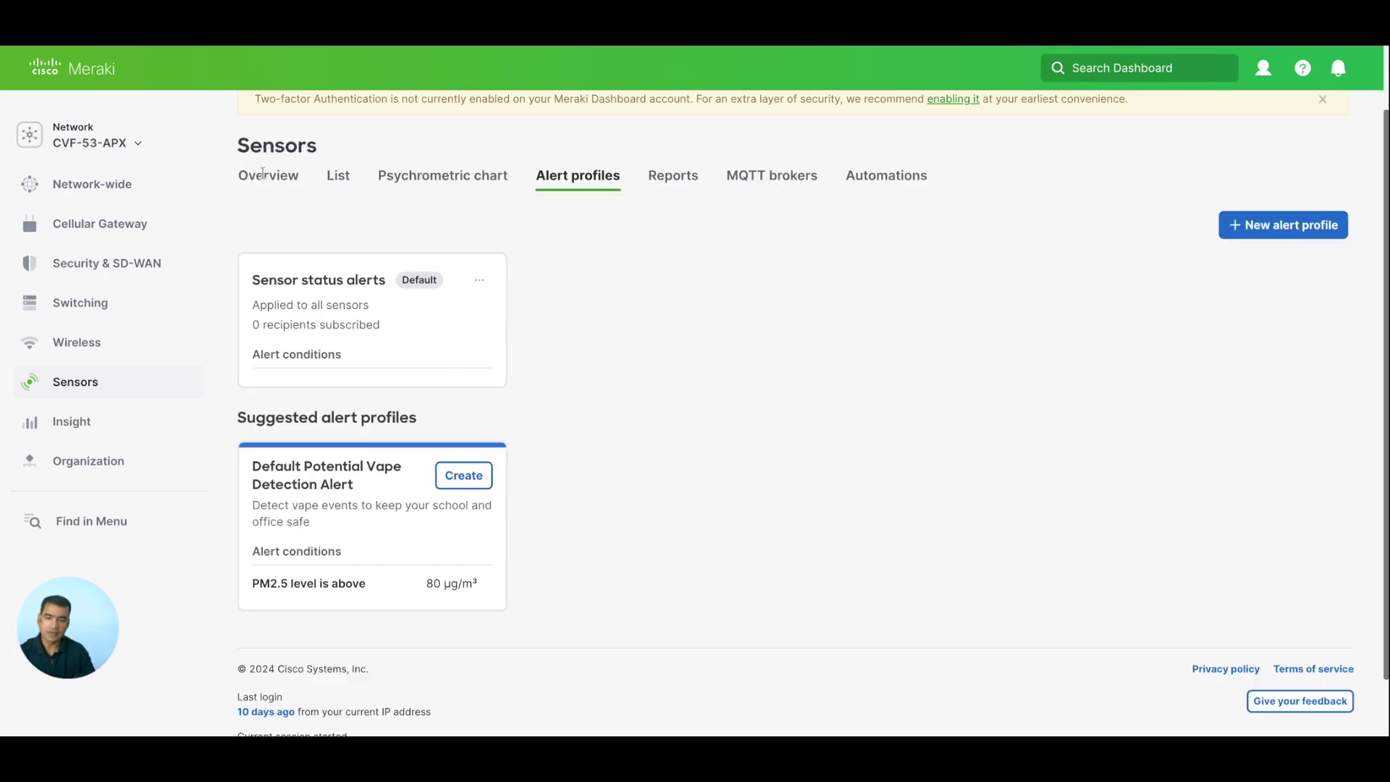
Edit Sensor status alerts to alert on USB power cable changes and battery below 10%.
{"action": "left_click", "coordinate": [481, 281]}
{"action": "left_click", "coordinate": [494, 324]}
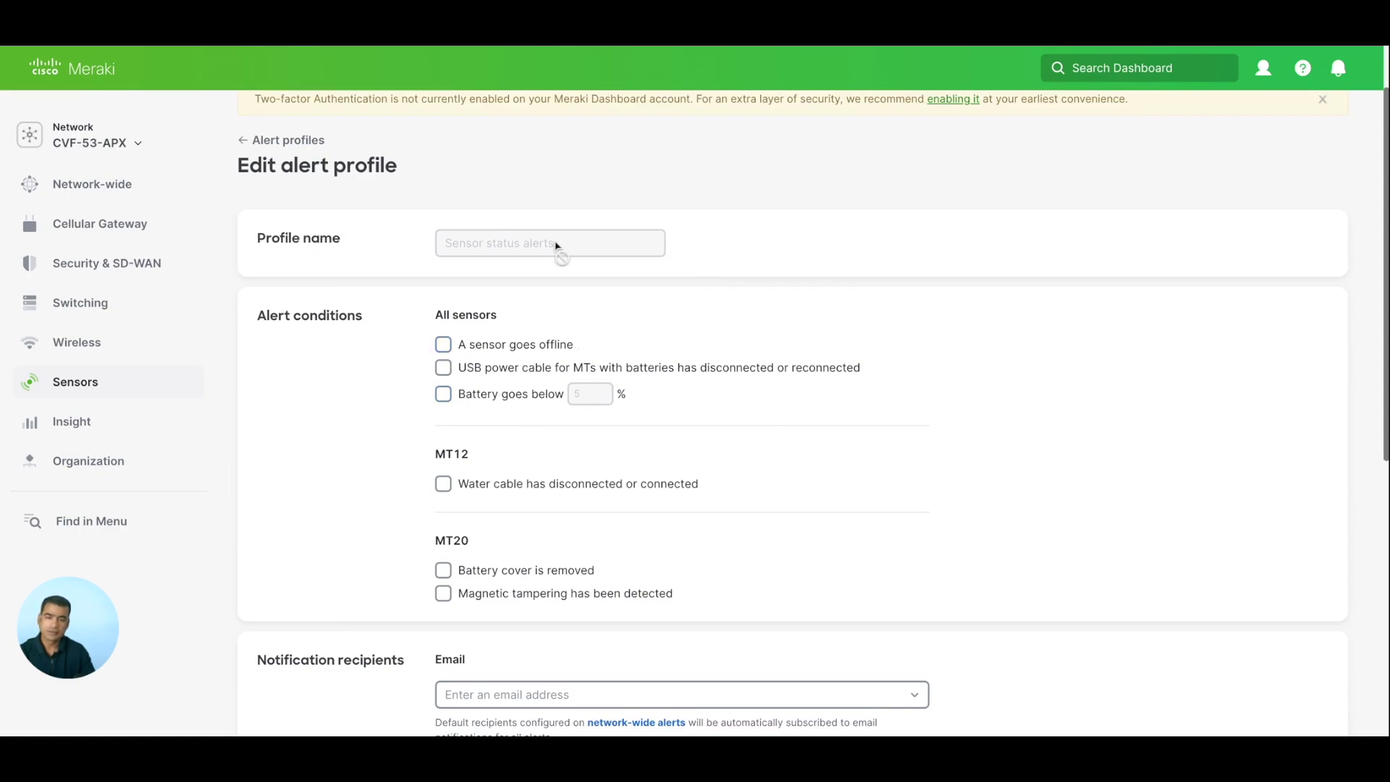
{"action": "scroll", "coordinate": [547, 444], "scroll_direction": "down", "scroll_amount": 2}
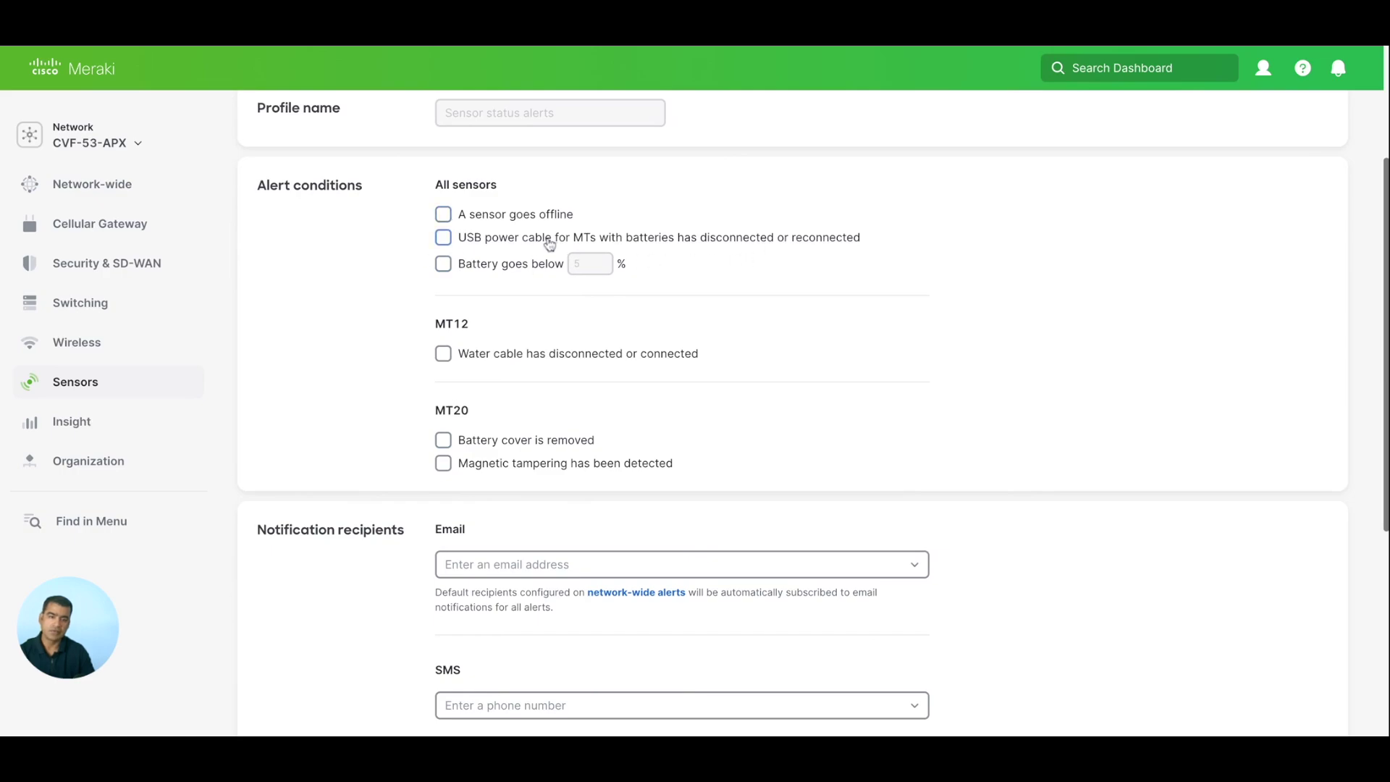
{"action": "left_click", "coordinate": [444, 239]}
{"action": "left_click", "coordinate": [443, 264]}
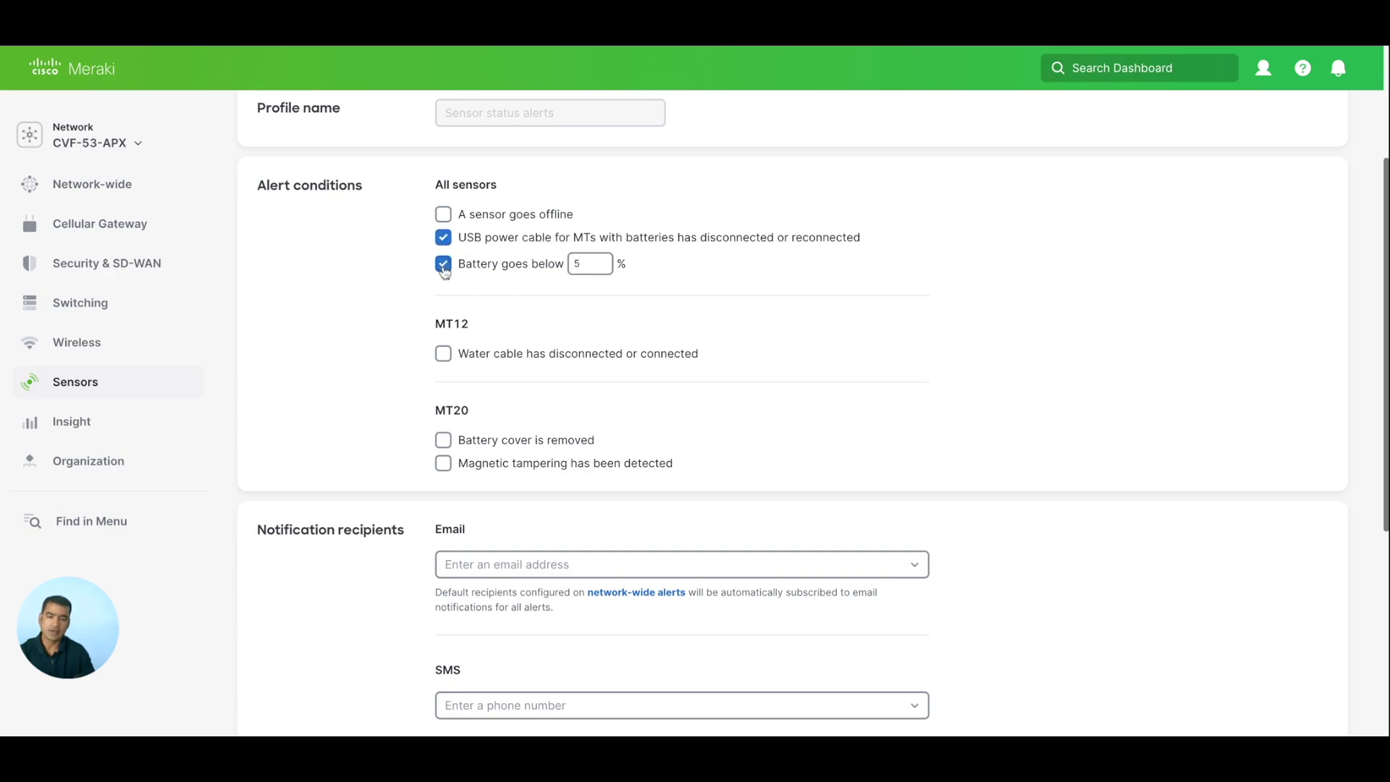
{"action": "left_click", "coordinate": [583, 264]}
{"action": "key", "text": "BackSpace"}
{"action": "type", "text": "10"}
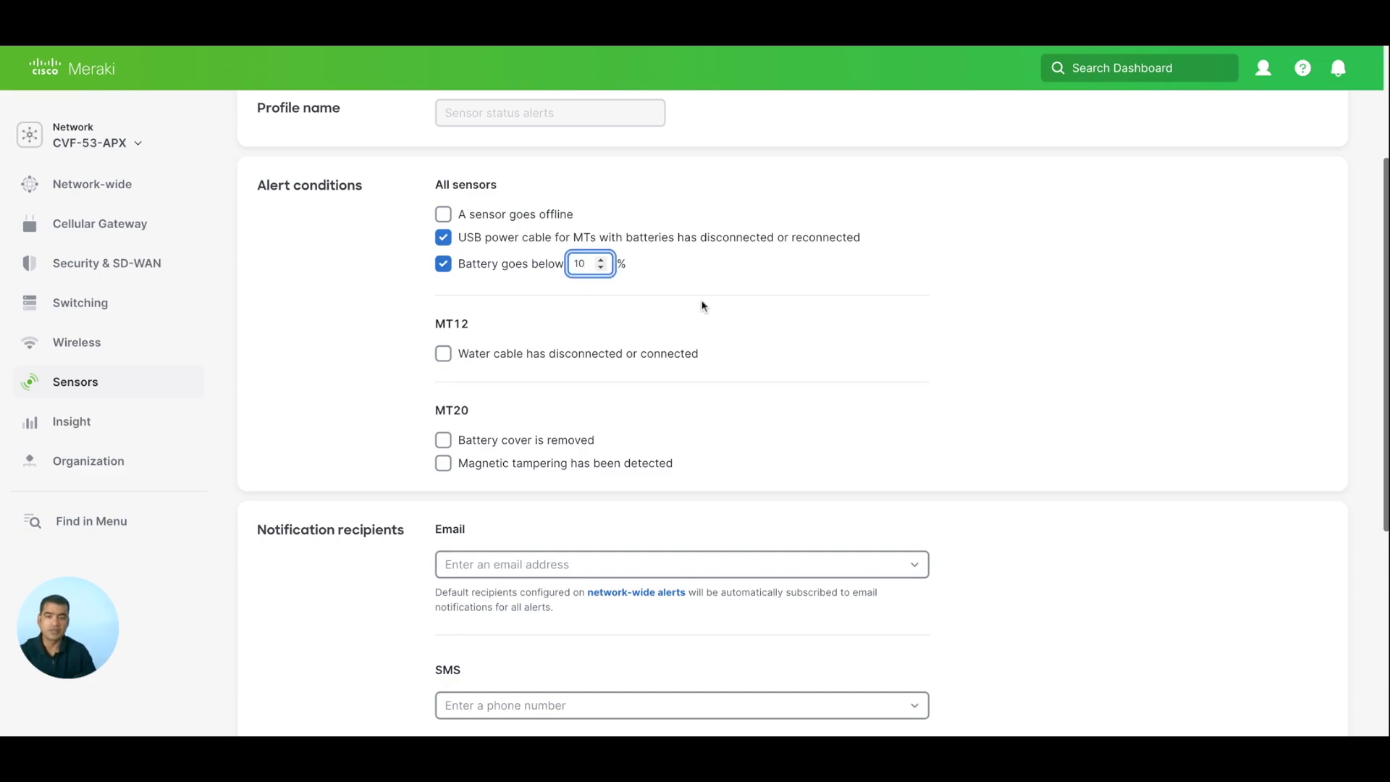
Review the profile's email, SMS and webhook recipient fields.
{"action": "scroll", "coordinate": [850, 314], "scroll_direction": "down", "scroll_amount": 2}
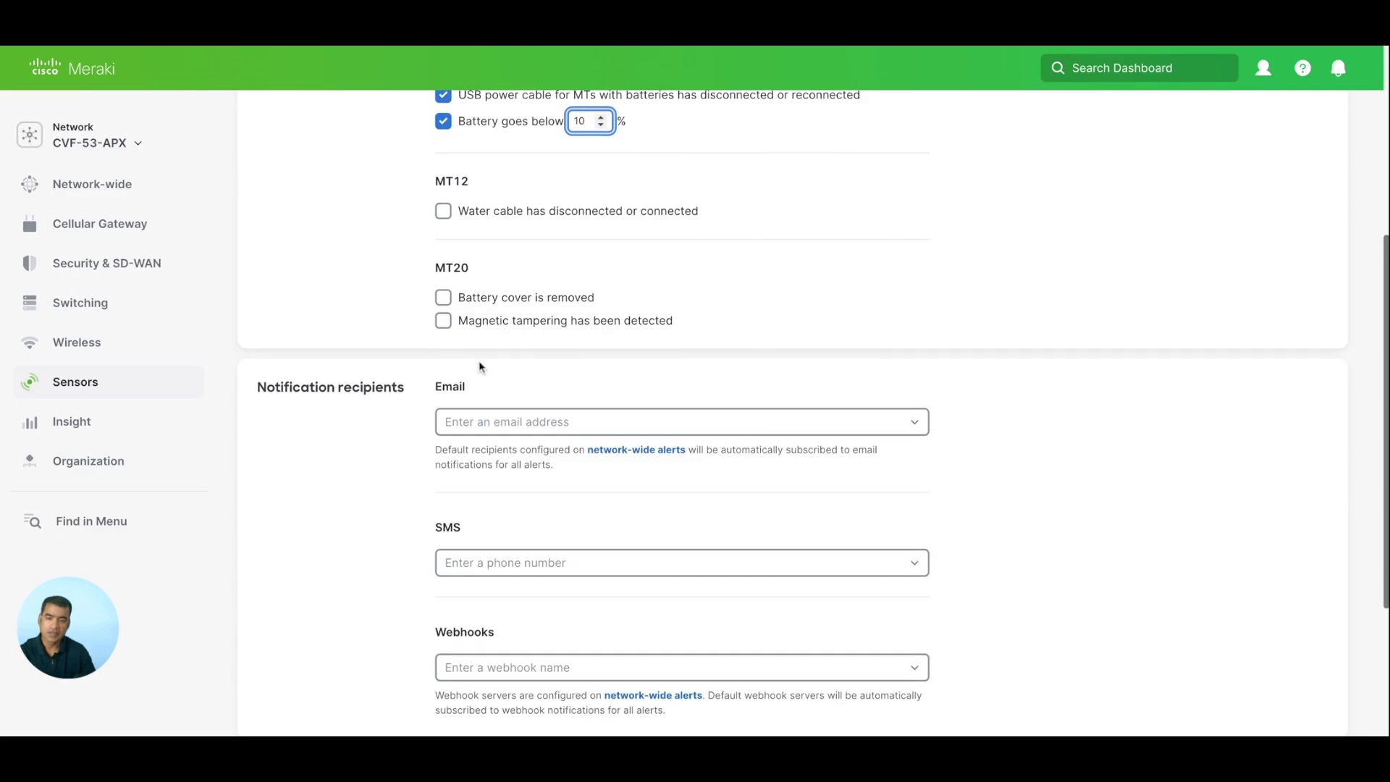
{"action": "left_click", "coordinate": [473, 422]}
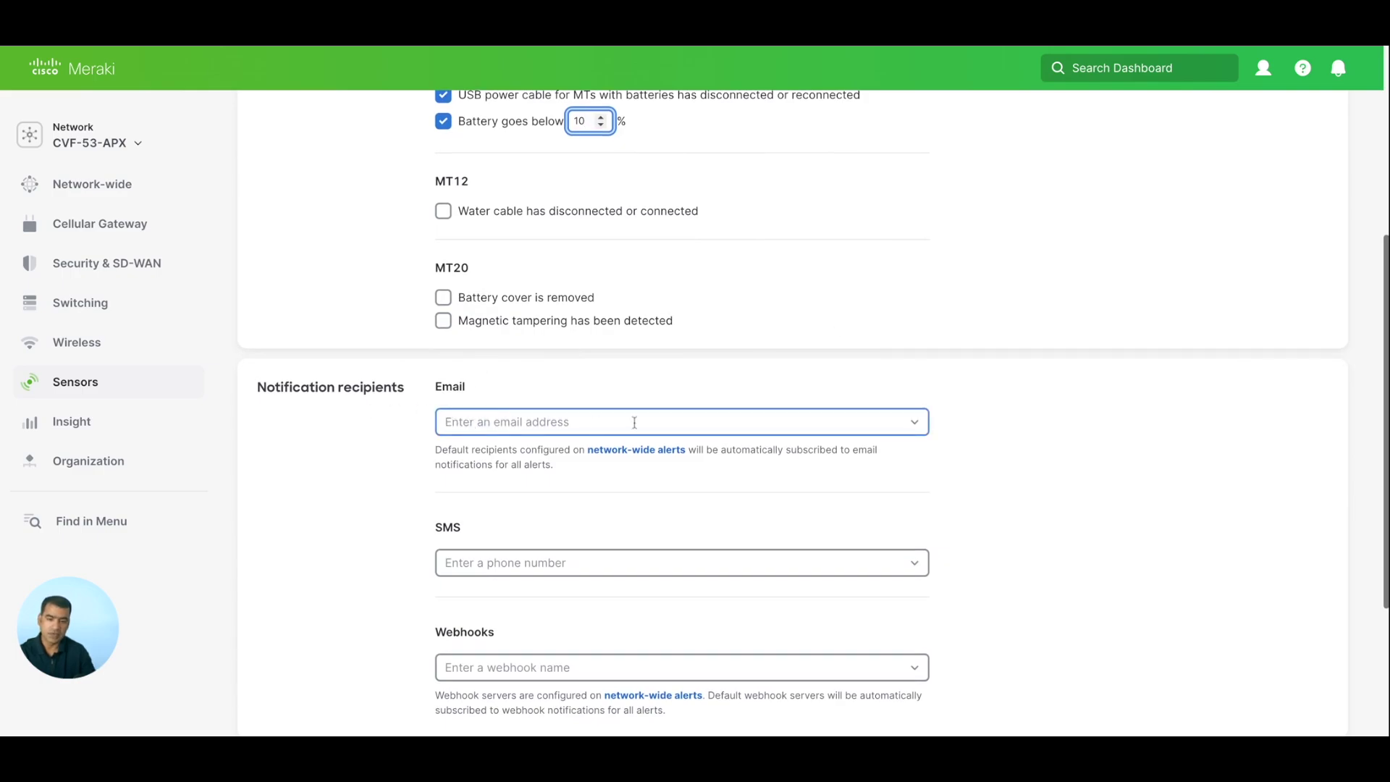
{"action": "scroll", "coordinate": [634, 422], "scroll_direction": "down", "scroll_amount": 2}
{"action": "left_click", "coordinate": [500, 414]}
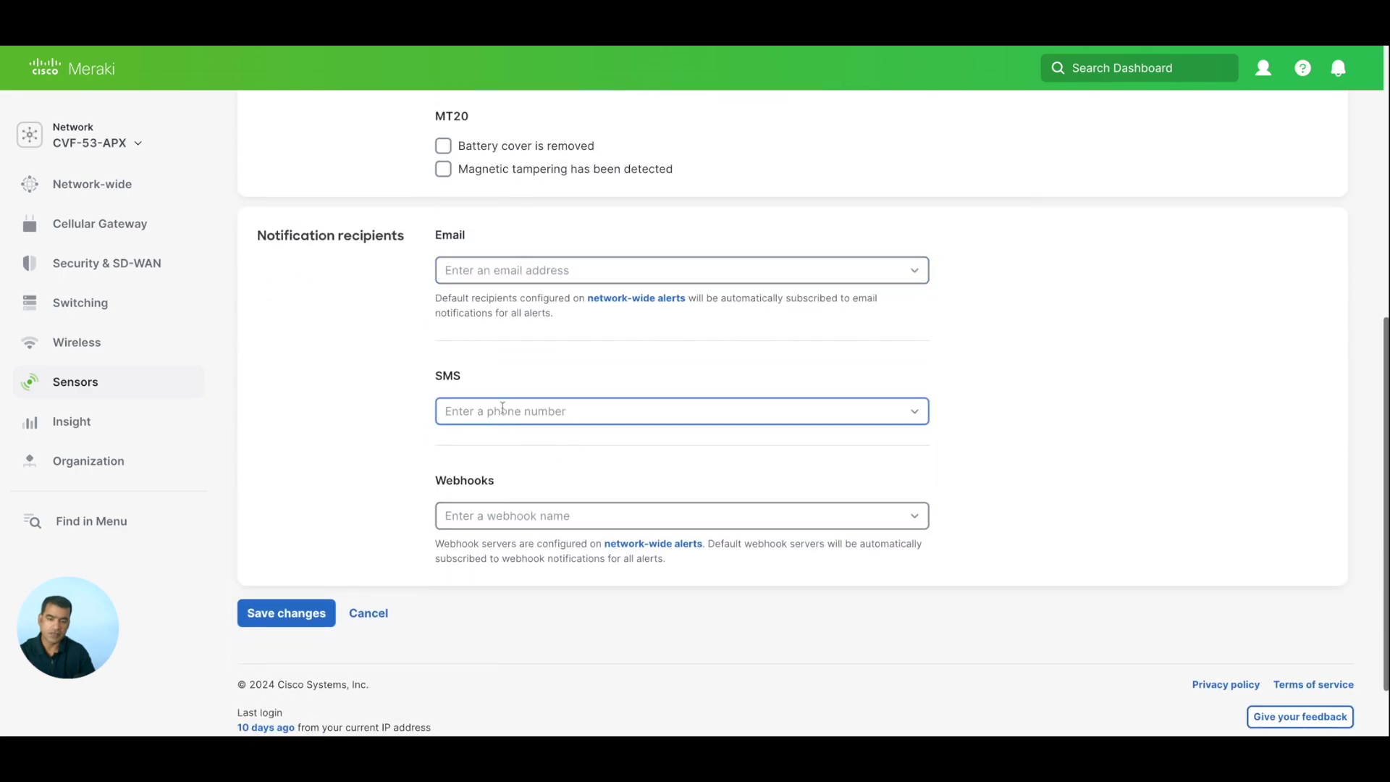
{"action": "left_click", "coordinate": [577, 520]}
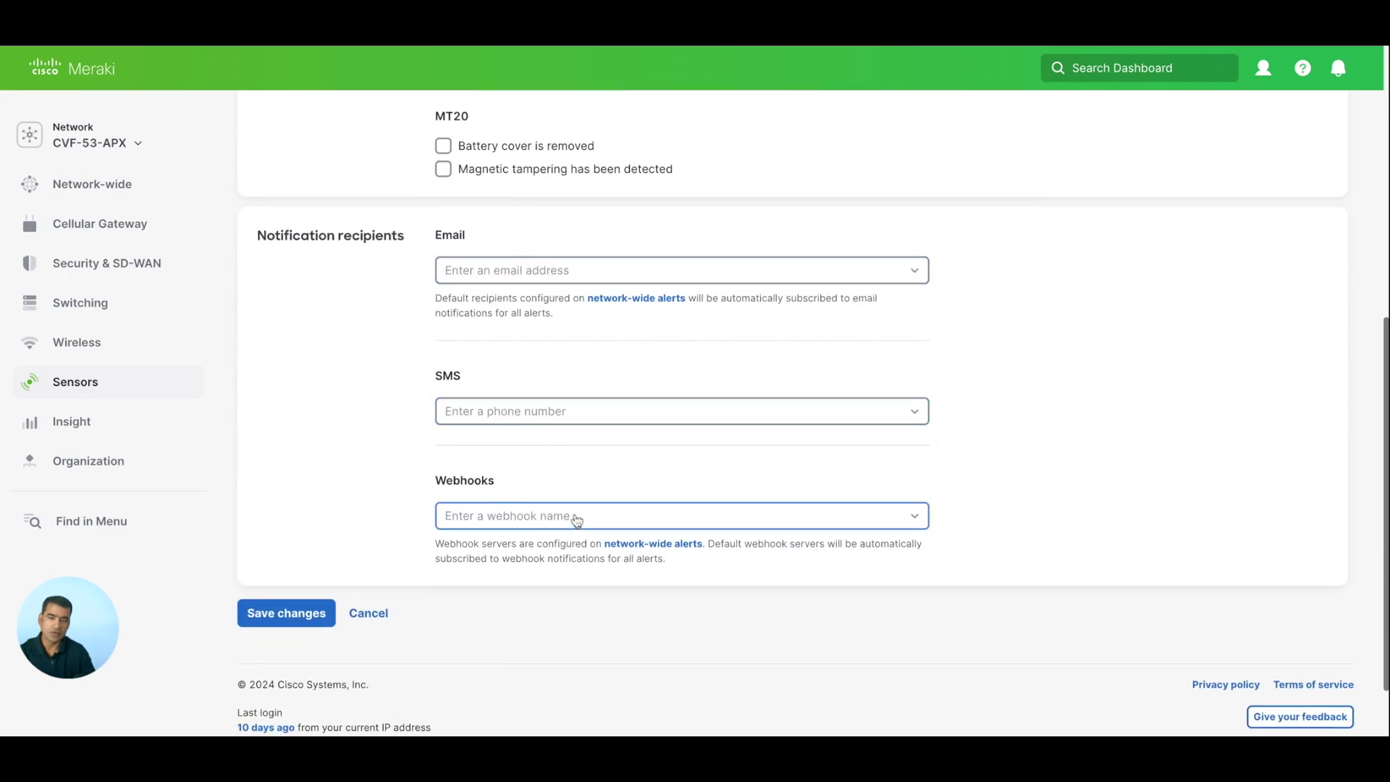
{"action": "scroll", "coordinate": [576, 520], "scroll_direction": "up", "scroll_amount": 3}
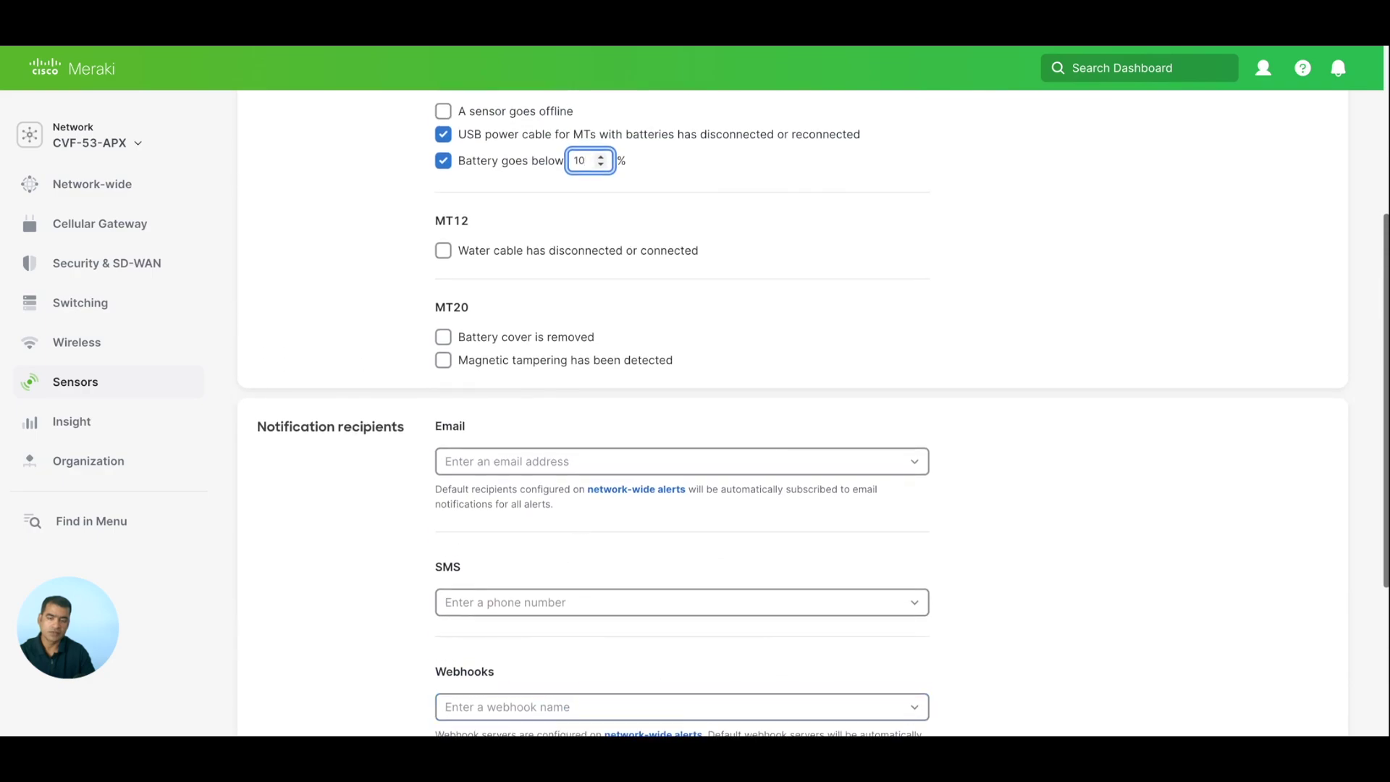
{"action": "scroll", "coordinate": [473, 388], "scroll_direction": "up", "scroll_amount": 2}
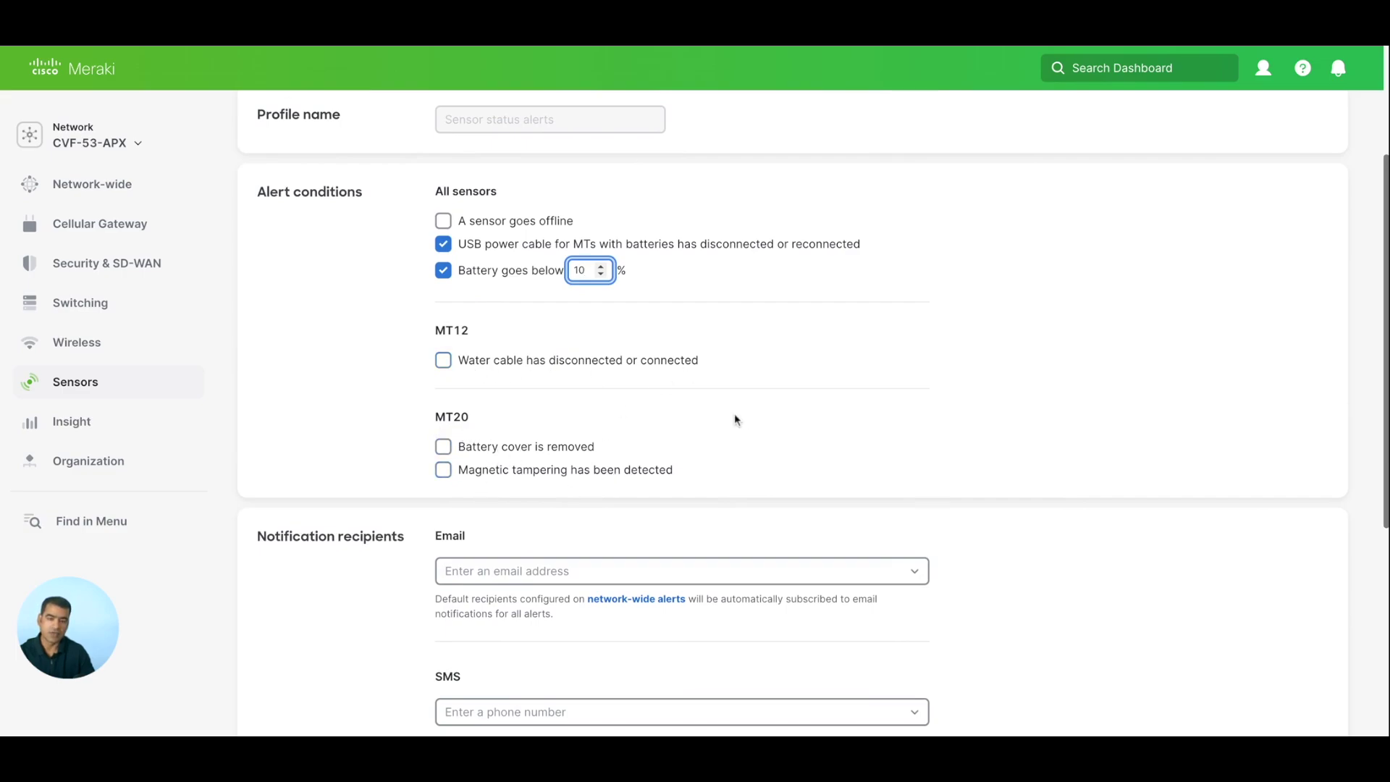
{"action": "scroll", "coordinate": [736, 419], "scroll_direction": "up", "scroll_amount": 3}
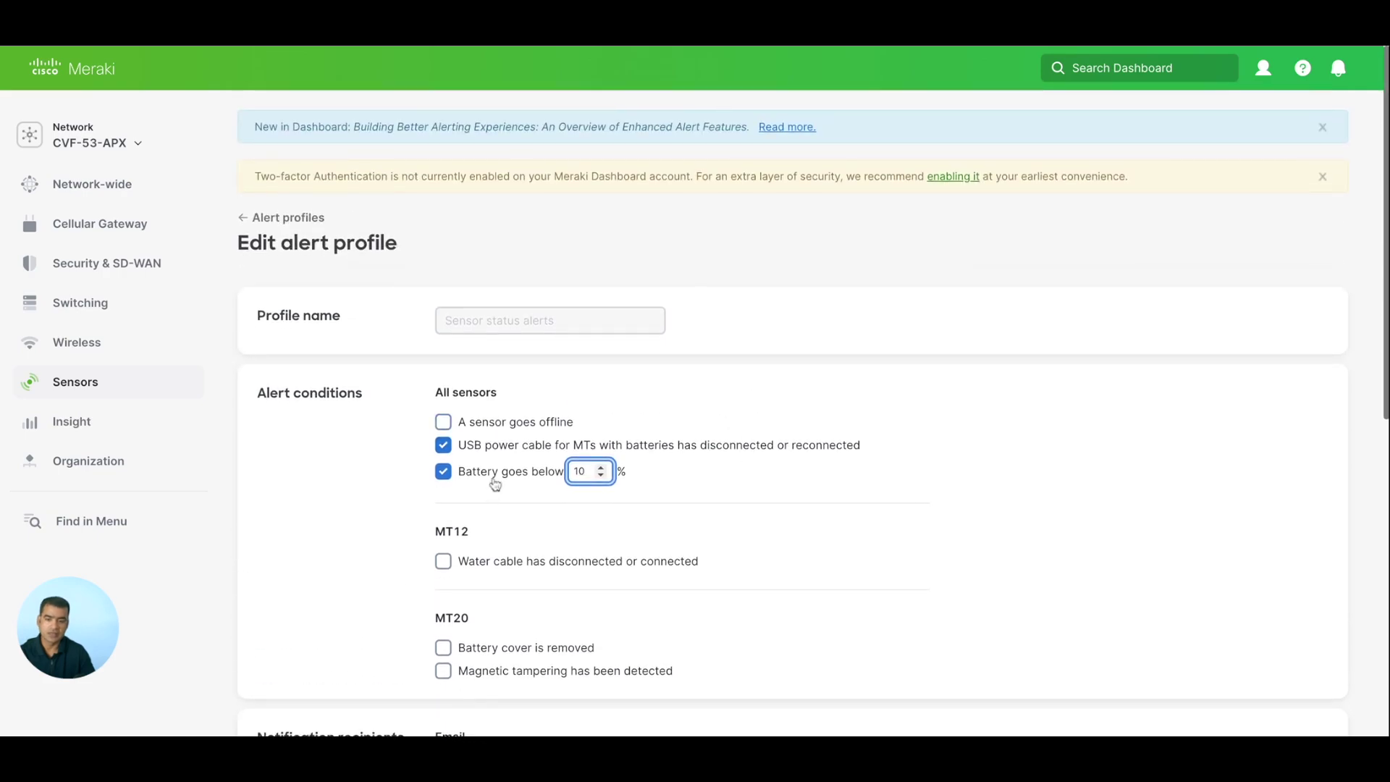
{"action": "scroll", "coordinate": [495, 469], "scroll_direction": "down", "scroll_amount": 9}
{"action": "scroll", "coordinate": [485, 488], "scroll_direction": "up", "scroll_amount": 2}
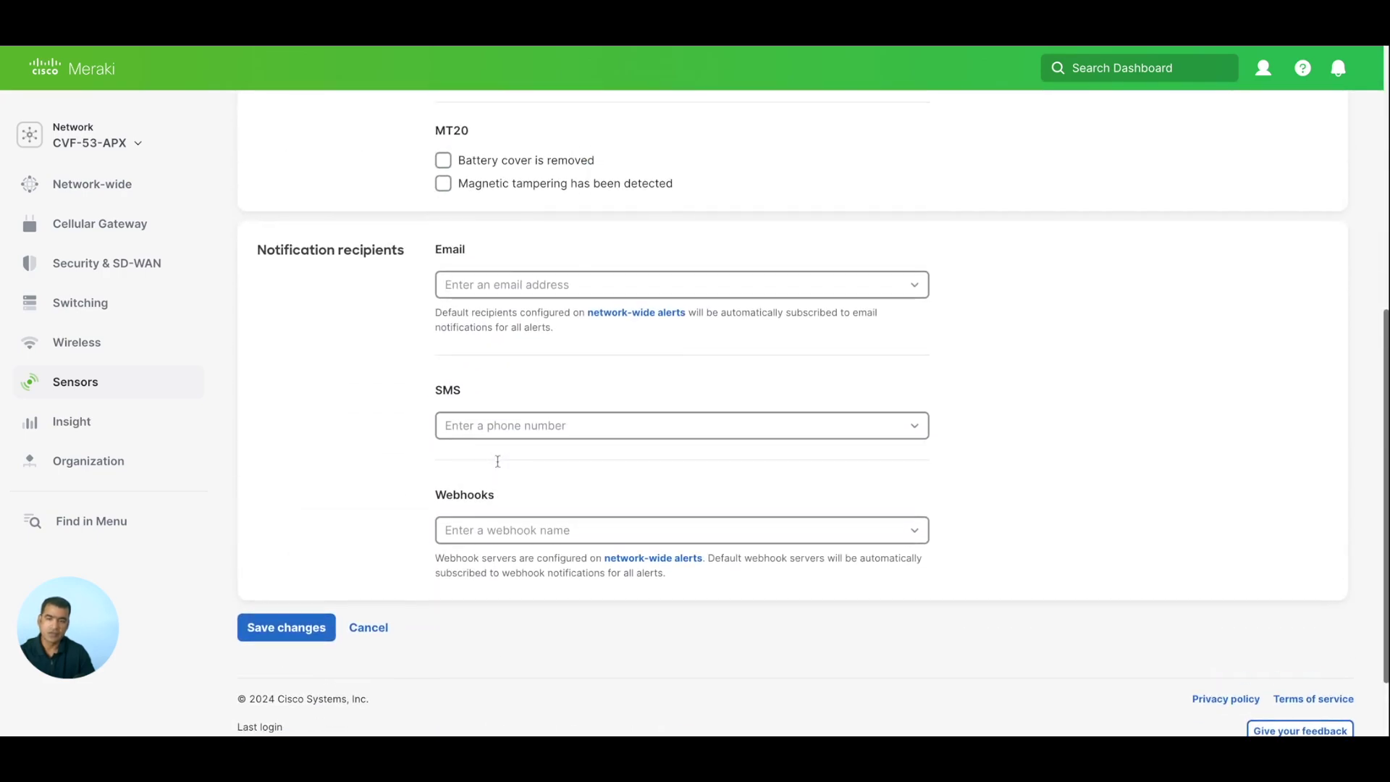
Add an email address as a recipient and save the profile changes.
{"action": "left_click", "coordinate": [480, 289]}
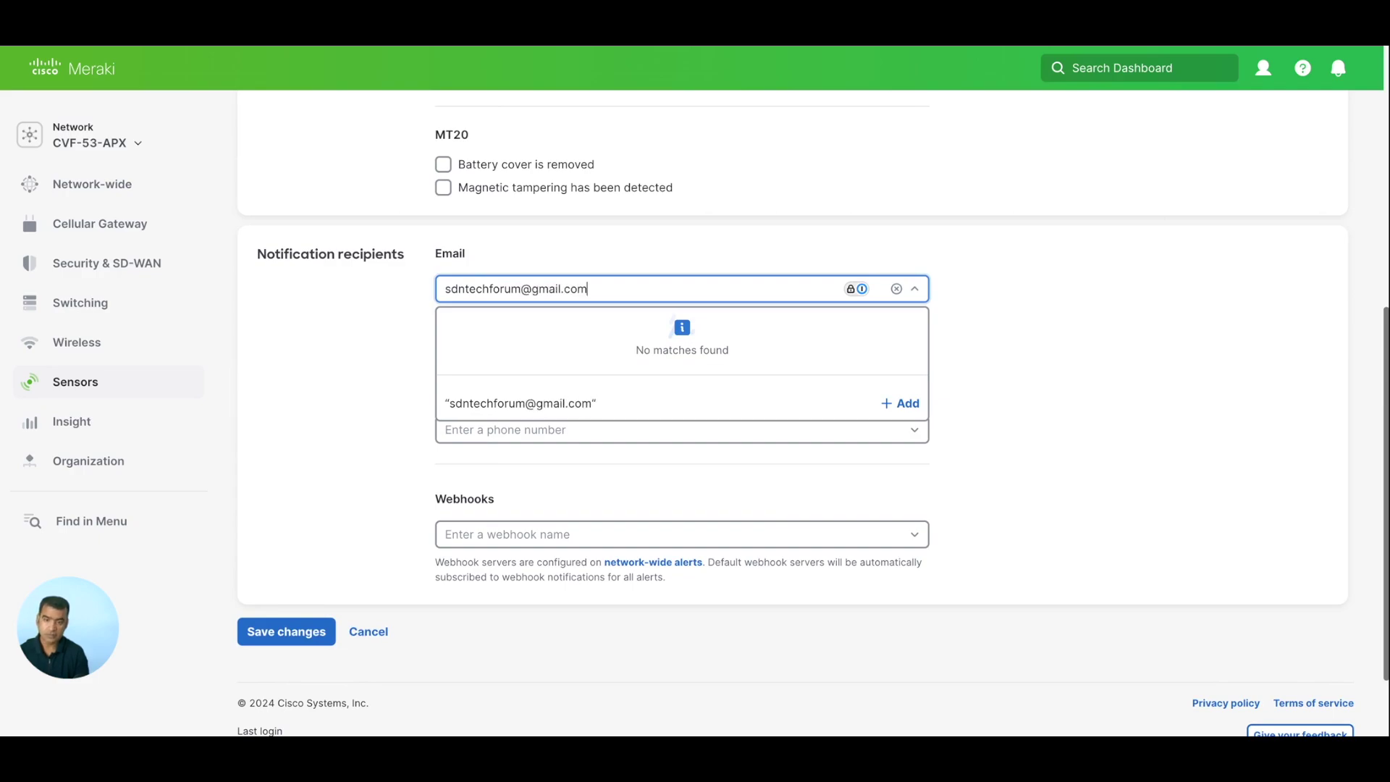
{"action": "left_click", "coordinate": [274, 637]}
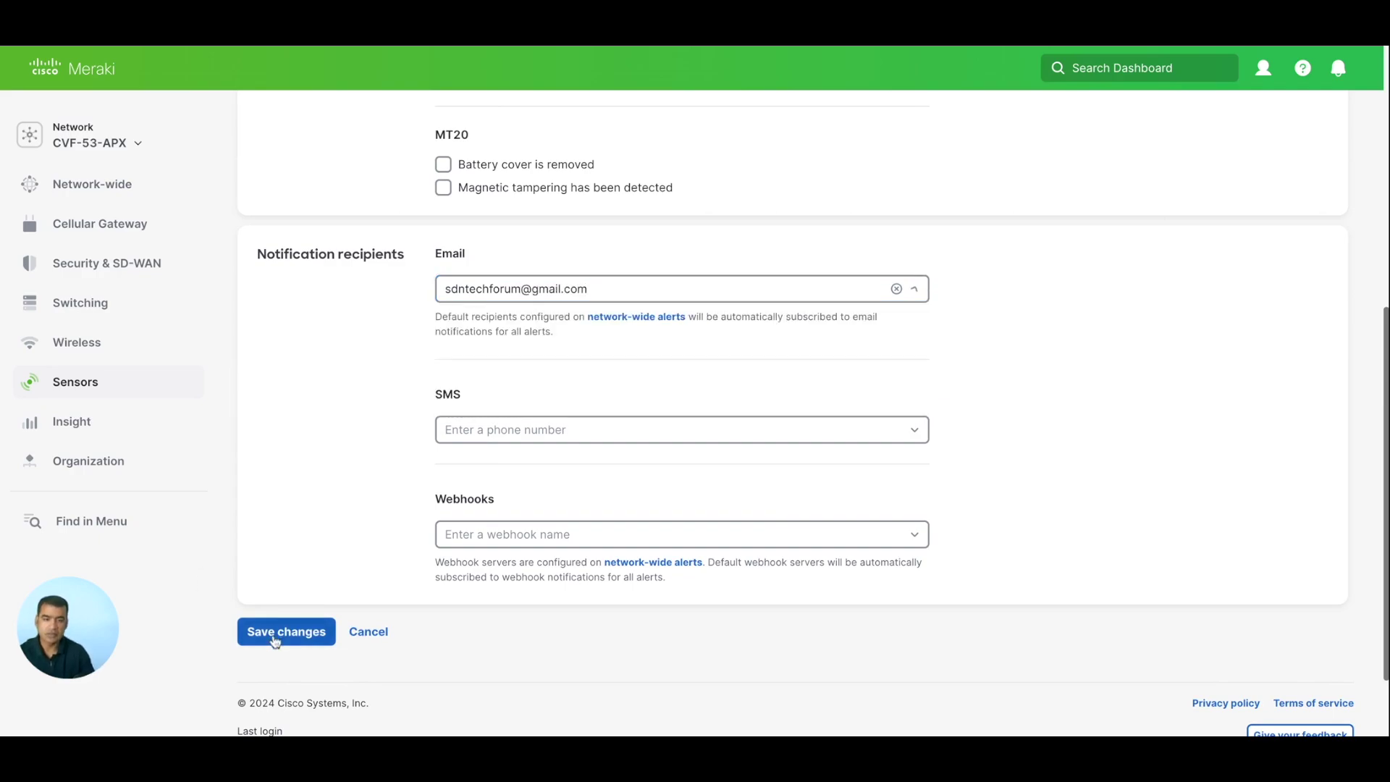
{"action": "left_click", "coordinate": [274, 637]}
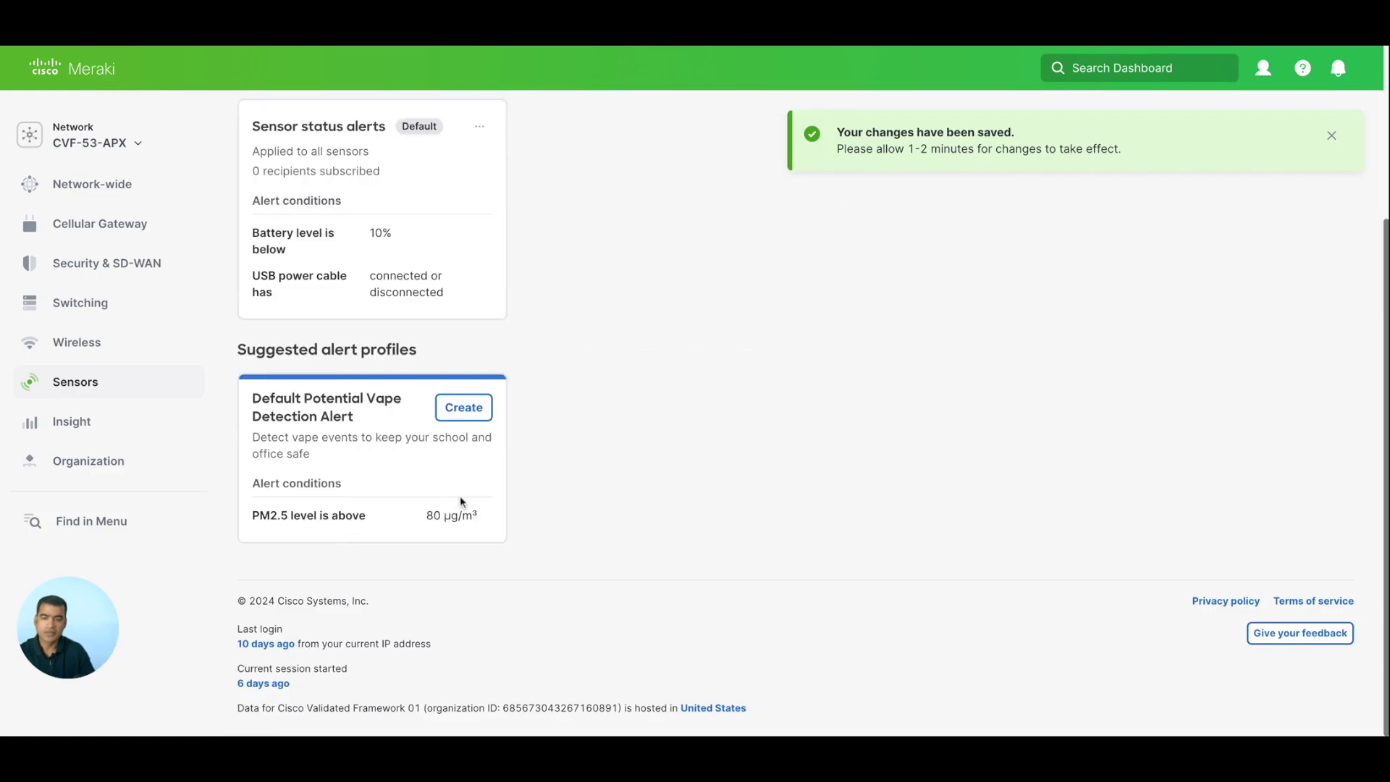
Open Sensors > Automations and start a new automation.
{"action": "scroll", "coordinate": [663, 350], "scroll_direction": "up", "scroll_amount": 3}
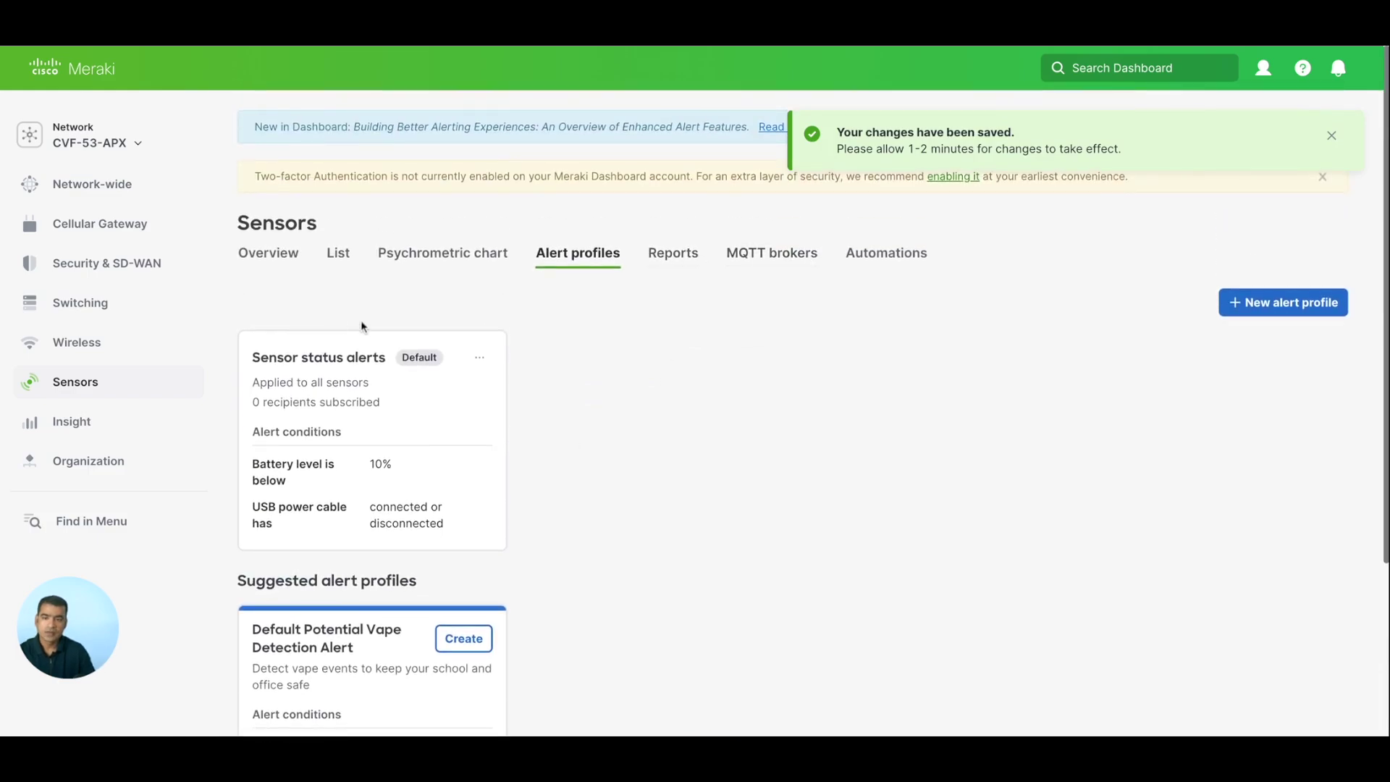
{"action": "mouse_move", "coordinate": [91, 381]}
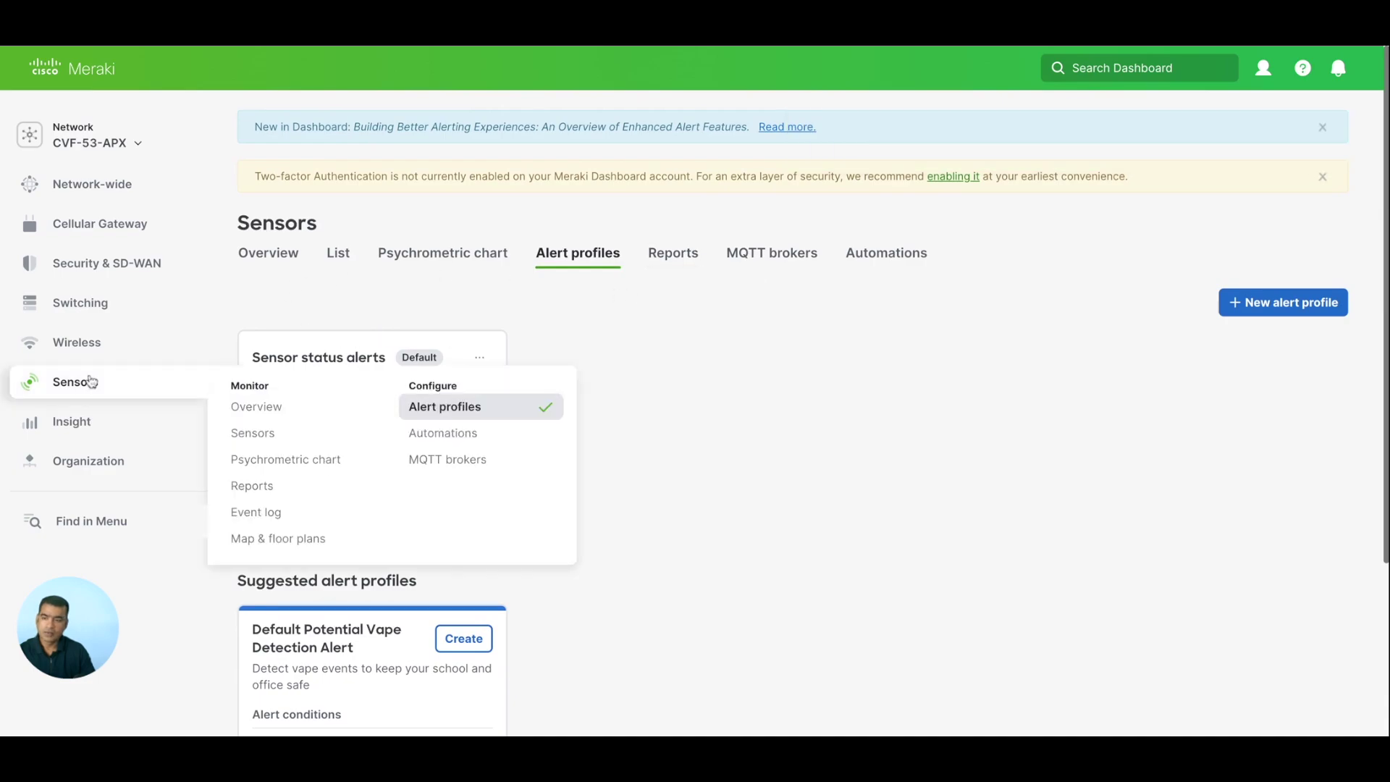
{"action": "left_click", "coordinate": [457, 432]}
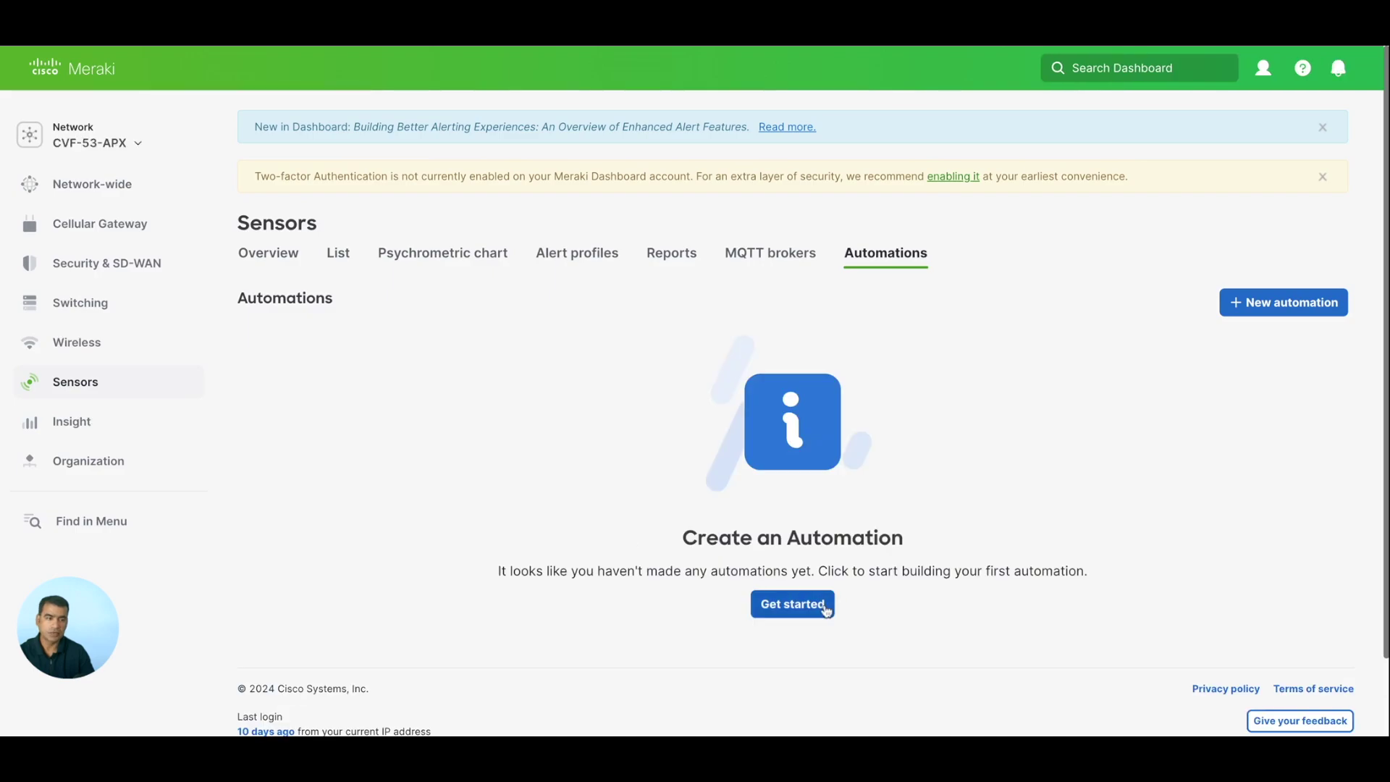
{"action": "left_click", "coordinate": [1268, 317]}
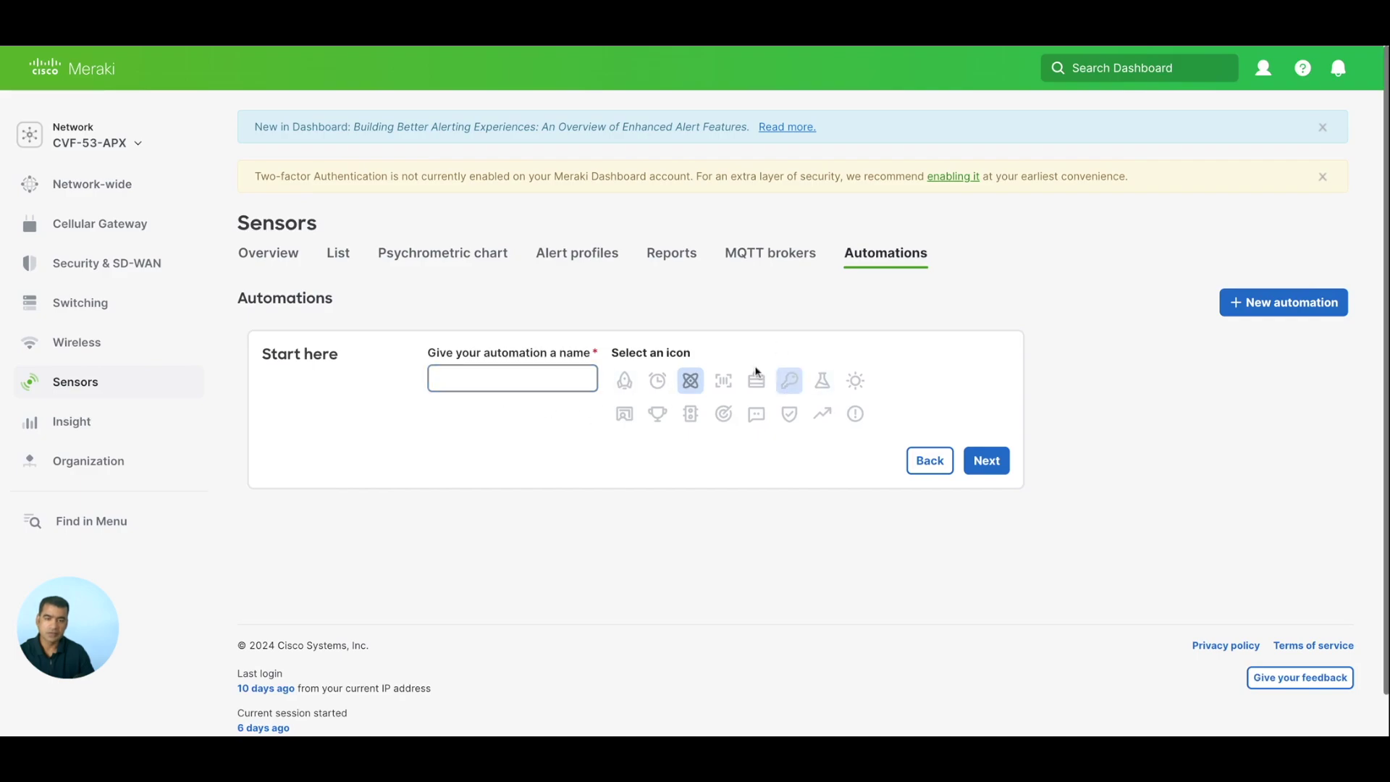
Switch to the MQTT brokers tab and open then close Edit brokers without adding a broker.
{"action": "left_click", "coordinate": [773, 259]}
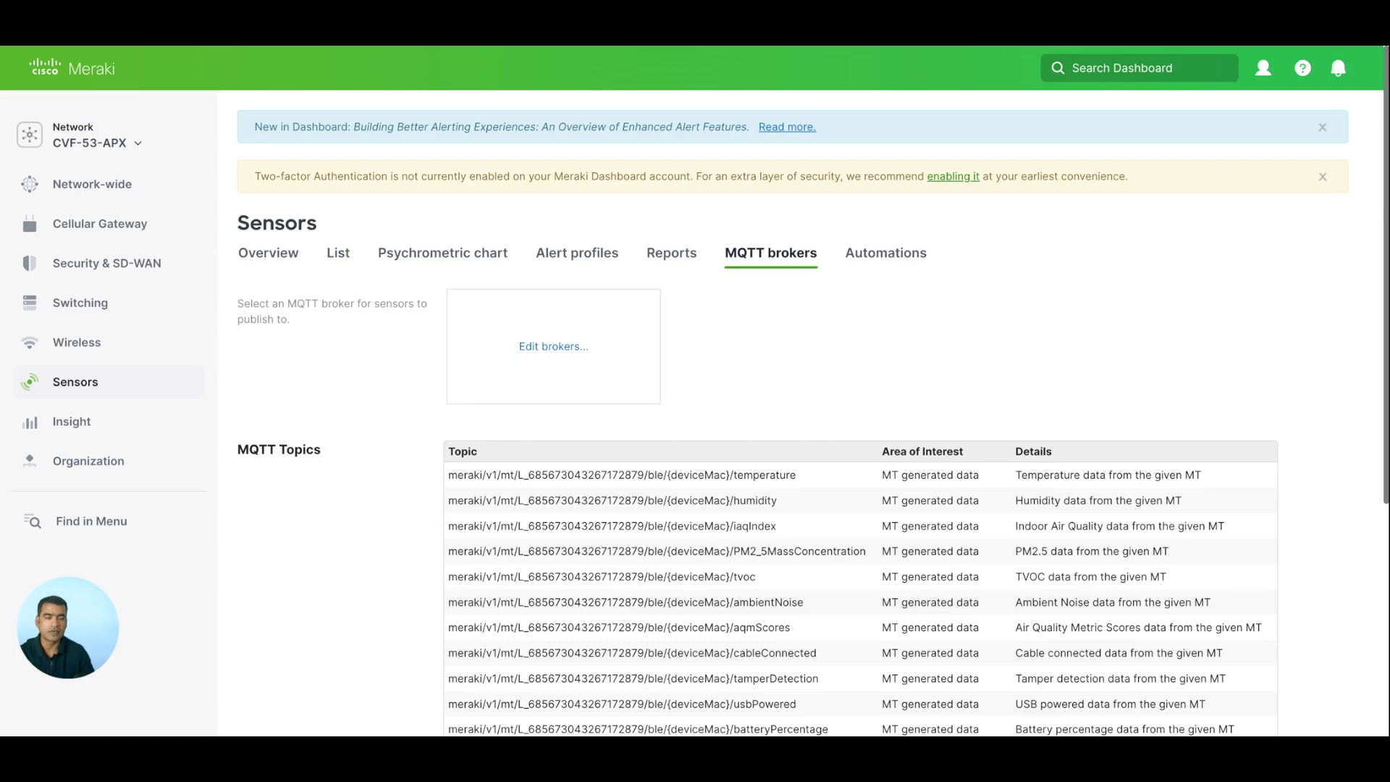
{"action": "left_click", "coordinate": [554, 347]}
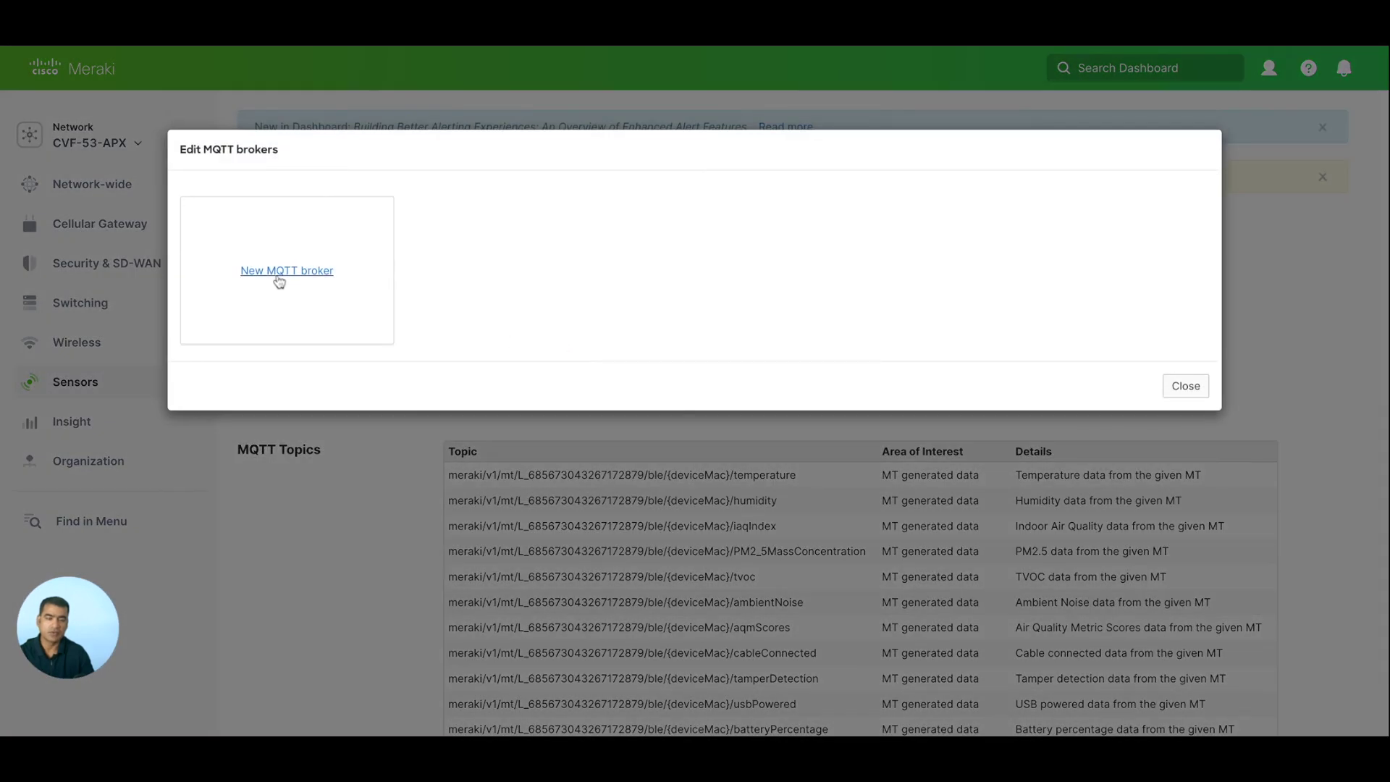
{"action": "left_click", "coordinate": [1193, 391]}
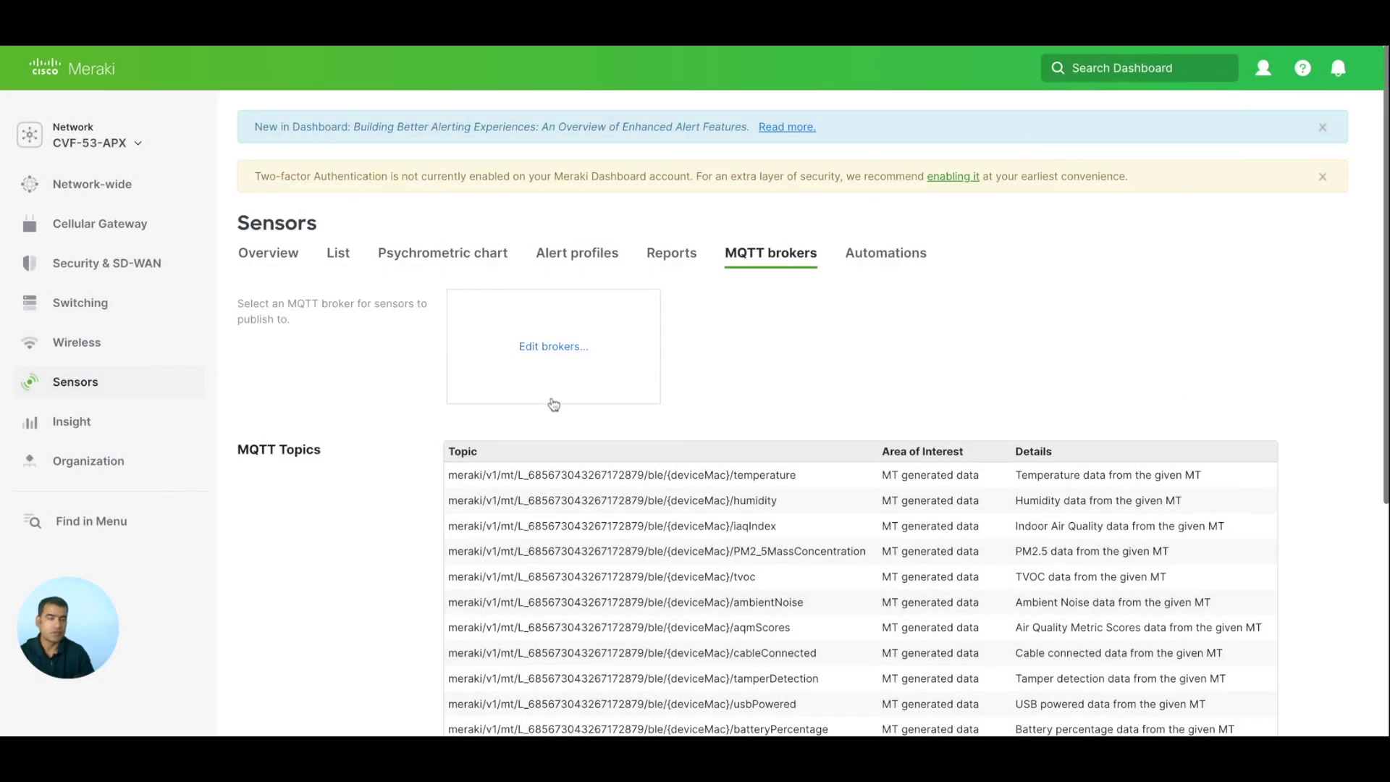
{"action": "scroll", "coordinate": [877, 325], "scroll_direction": "down", "scroll_amount": 5}
{"action": "scroll", "coordinate": [878, 330], "scroll_direction": "up", "scroll_amount": 5}
{"action": "mouse_move", "coordinate": [124, 388]}
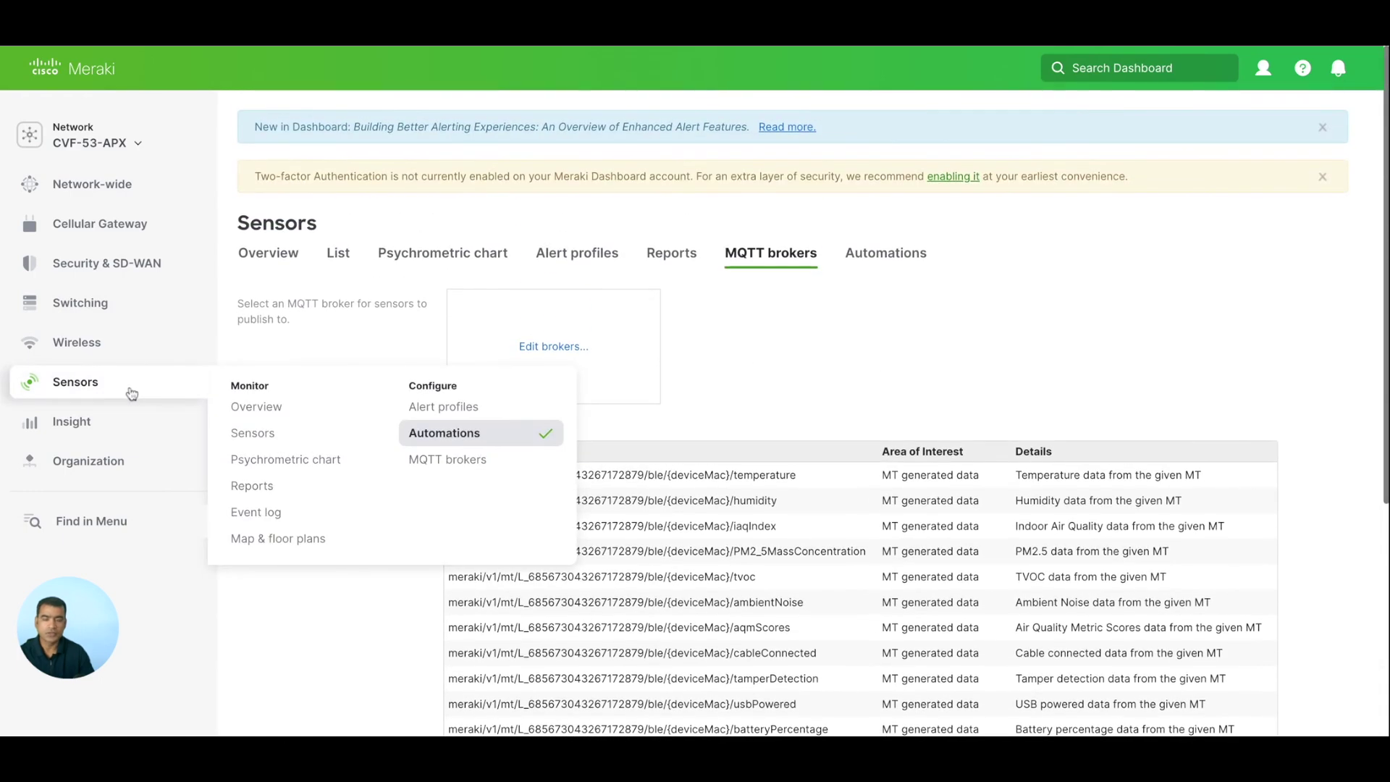